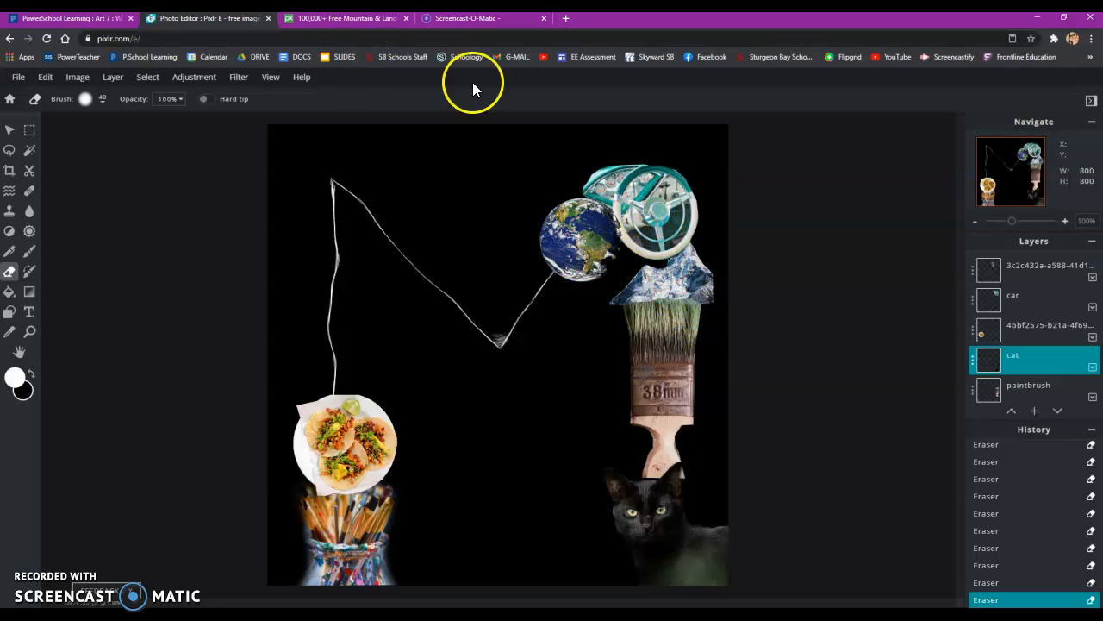
- Switch to Pixabay and search its photos for "camper"
left_click(296, 26)
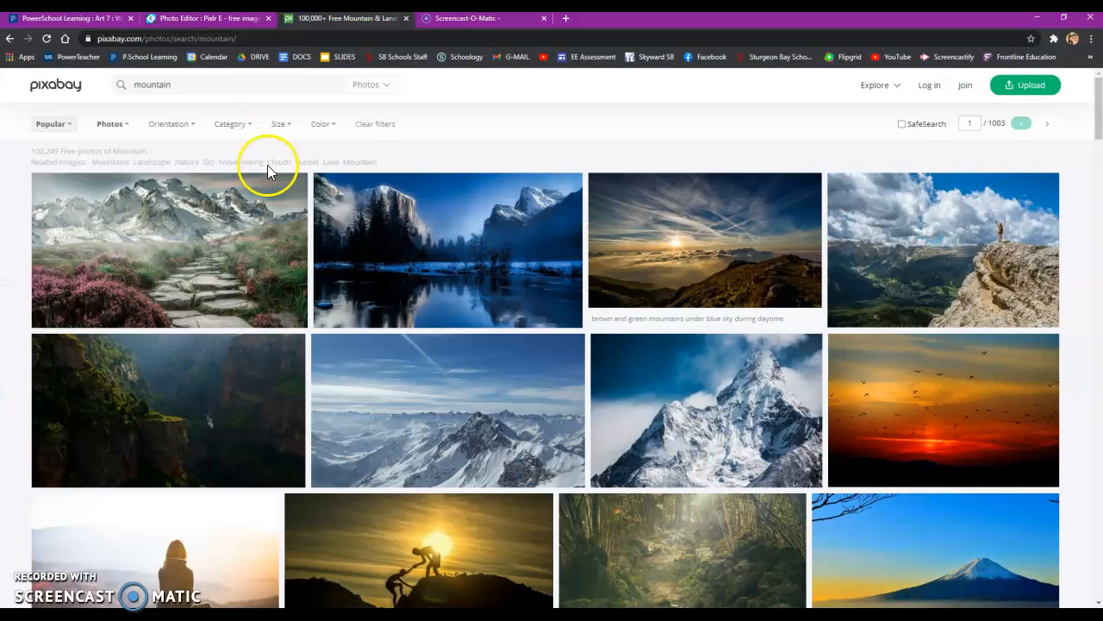
left_click_drag(197, 88, 135, 83)
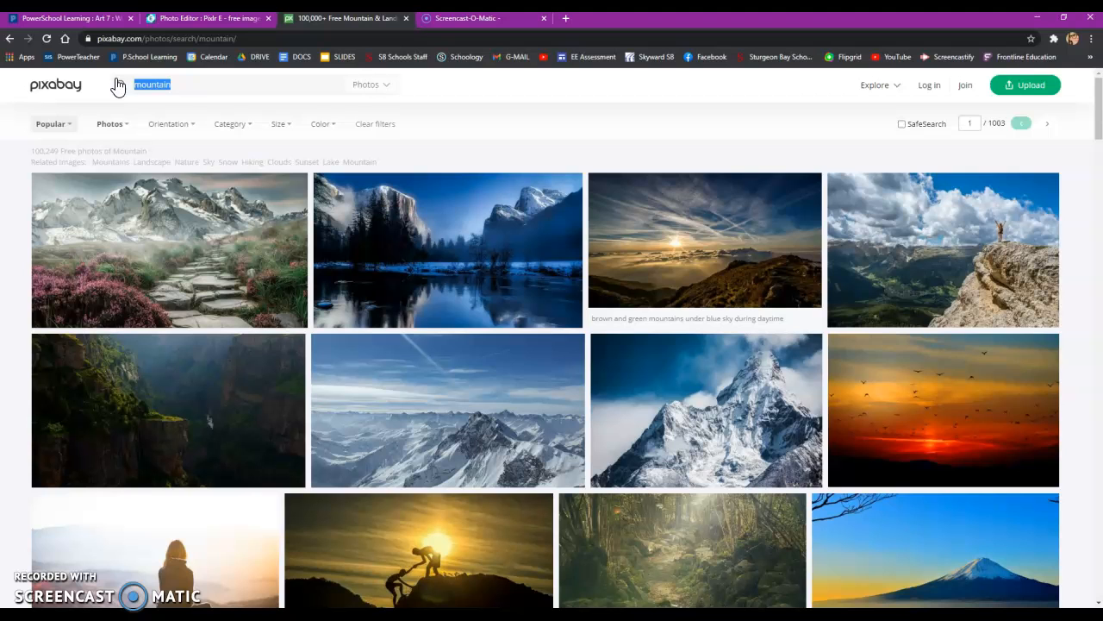
type("er")
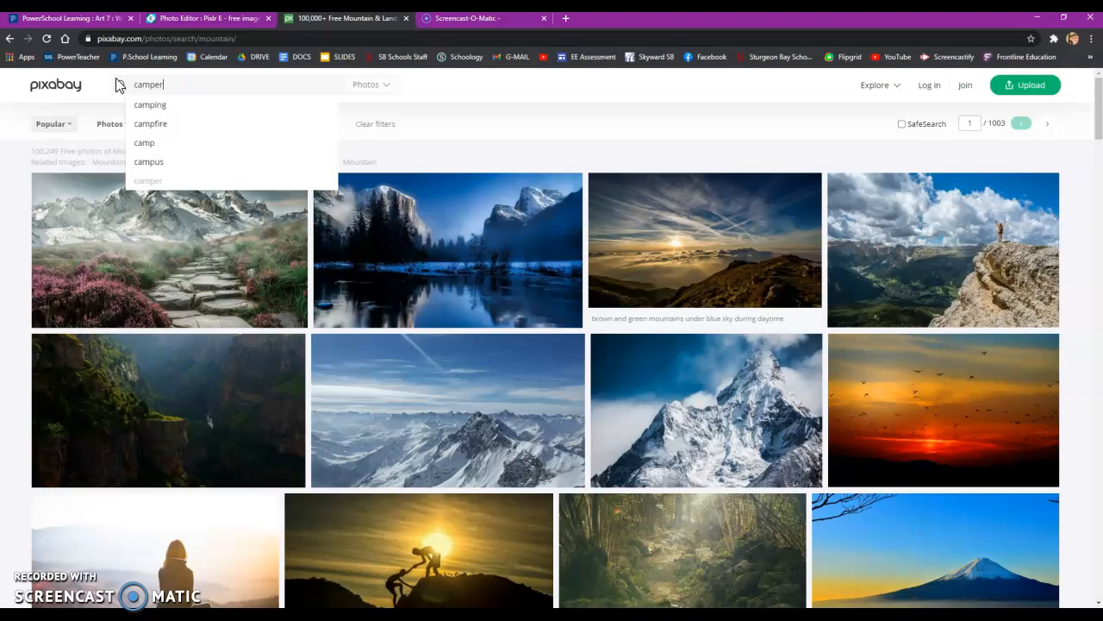
key("Return")
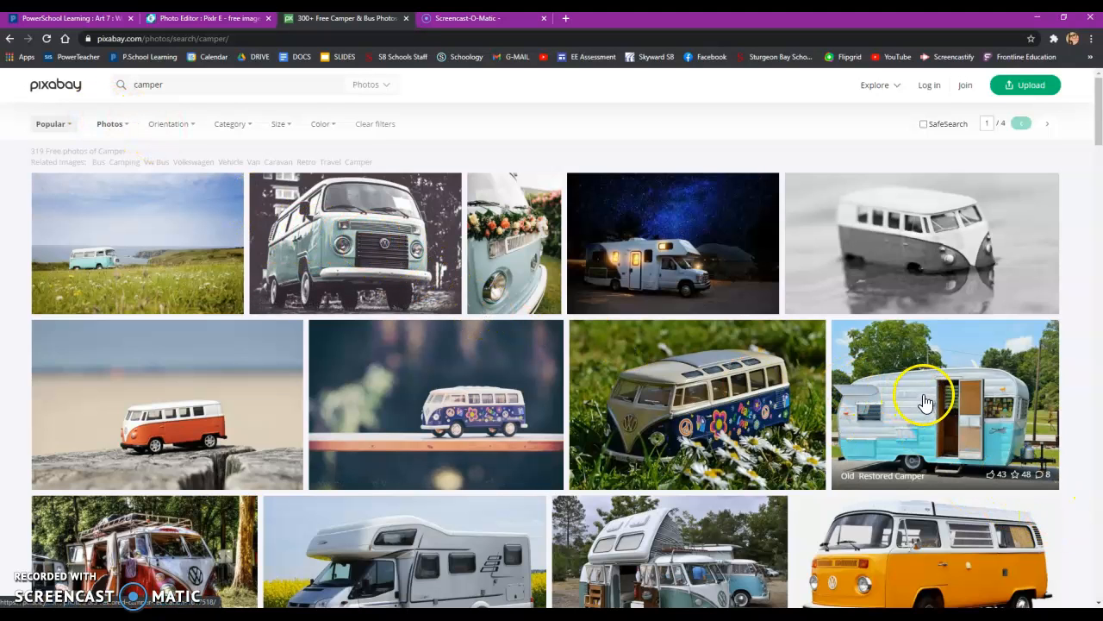
- Look through the camper search results for a vehicle photo that suits the collage
scroll(920, 397, "down", 1)
scroll(924, 402, "down", 1)
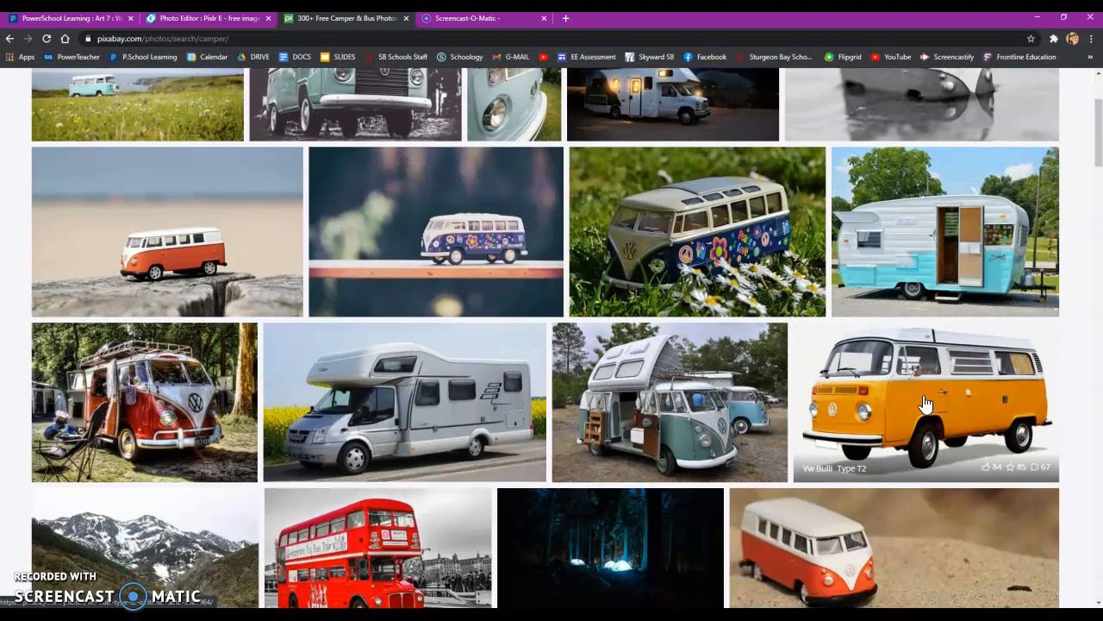
scroll(924, 403, "down", 1)
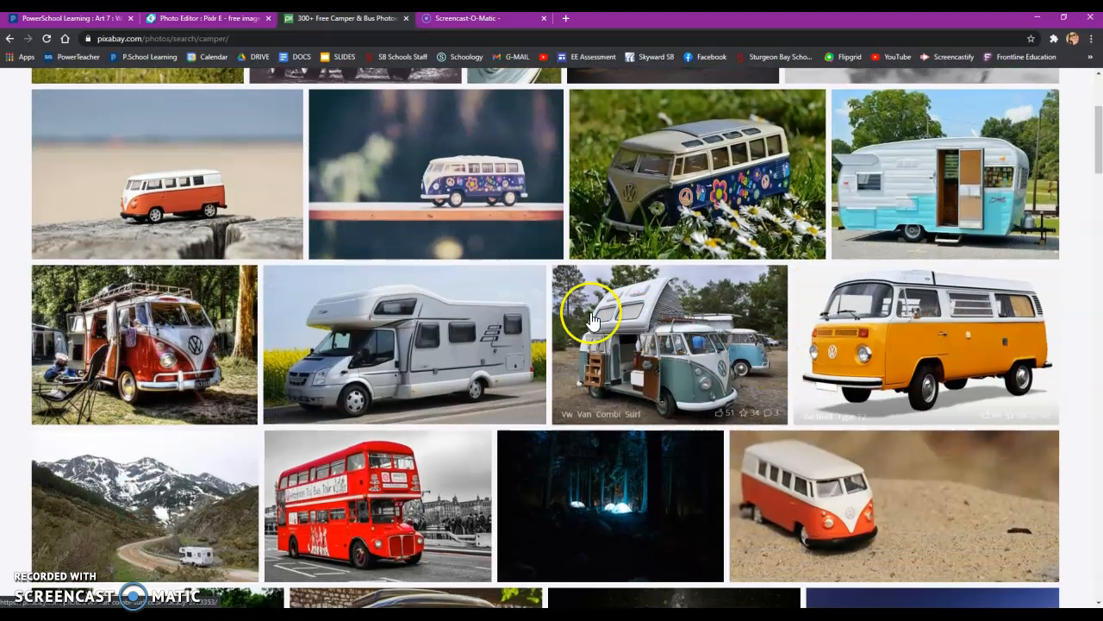
scroll(545, 324, "down", 3)
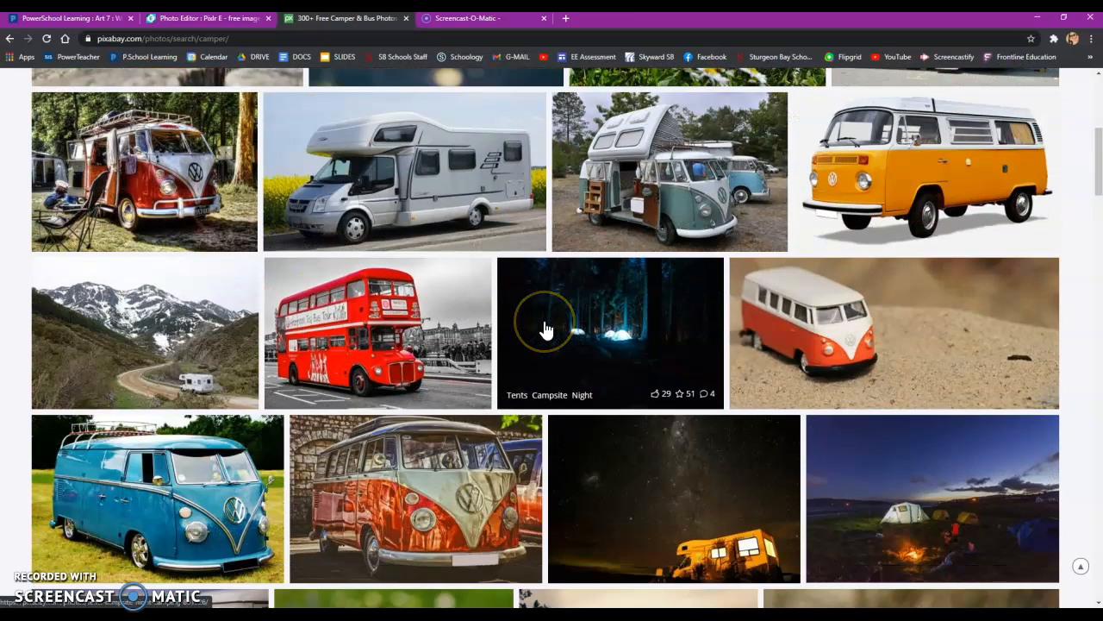
scroll(543, 330, "down", 1)
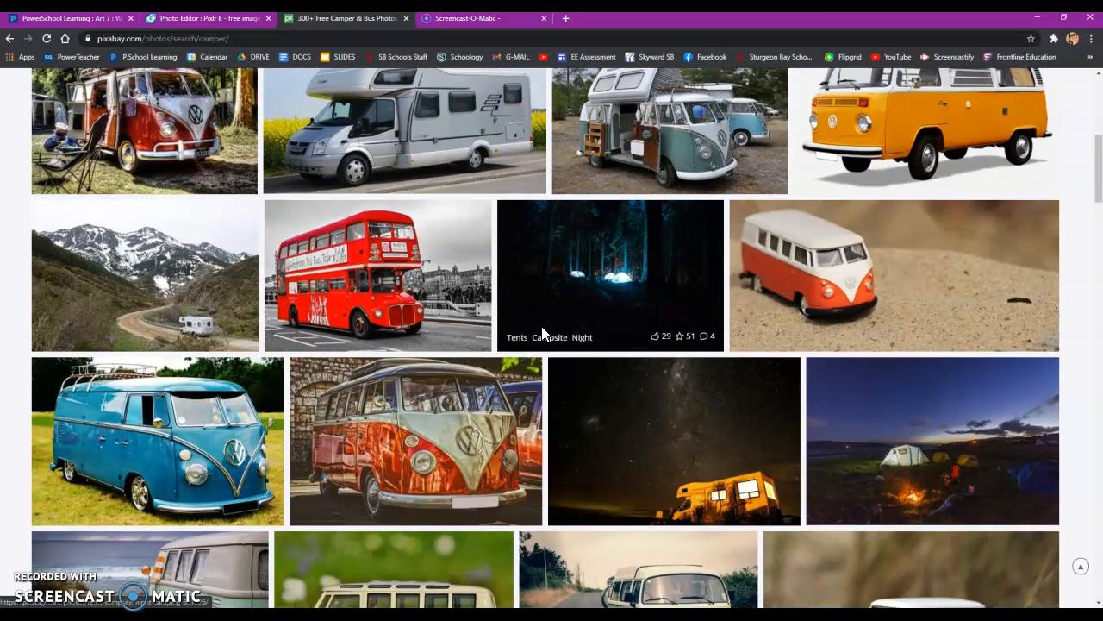
scroll(543, 332, "down", 4)
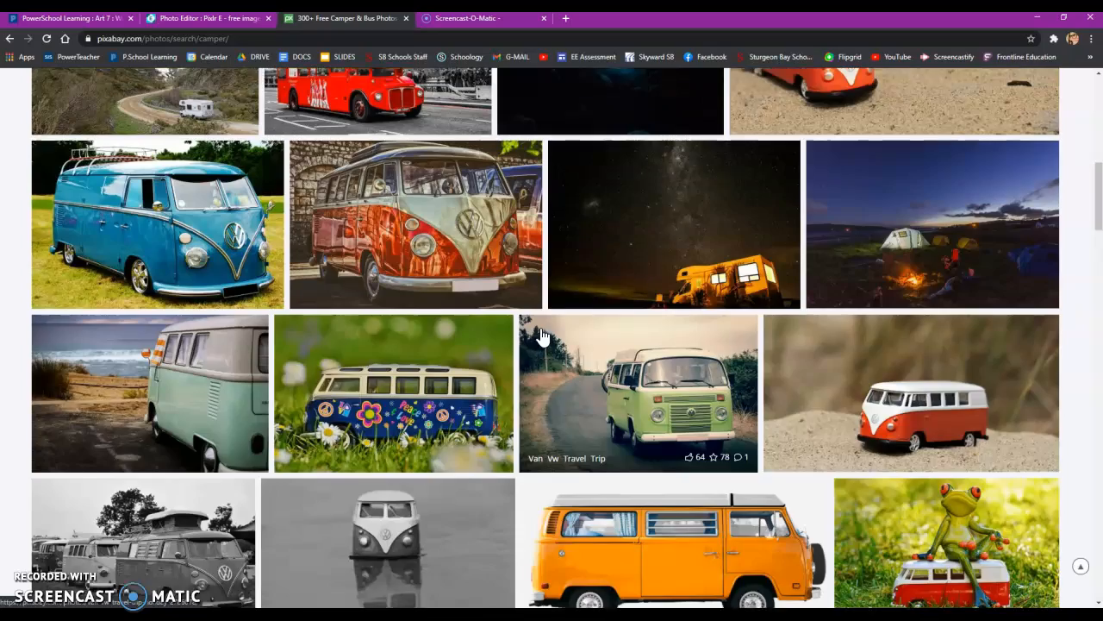
scroll(542, 336, "up", 5)
scroll(541, 336, "up", 3)
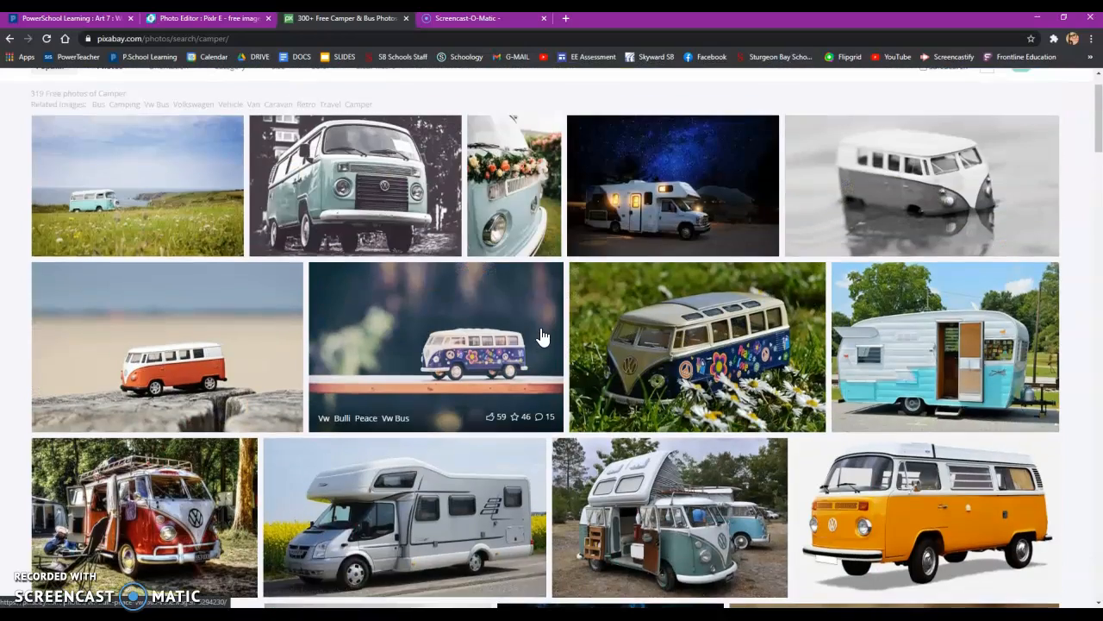
scroll(541, 336, "up", 1)
- Open the photo of the teal and white VW bus facing forward and copy the image
left_click(399, 284)
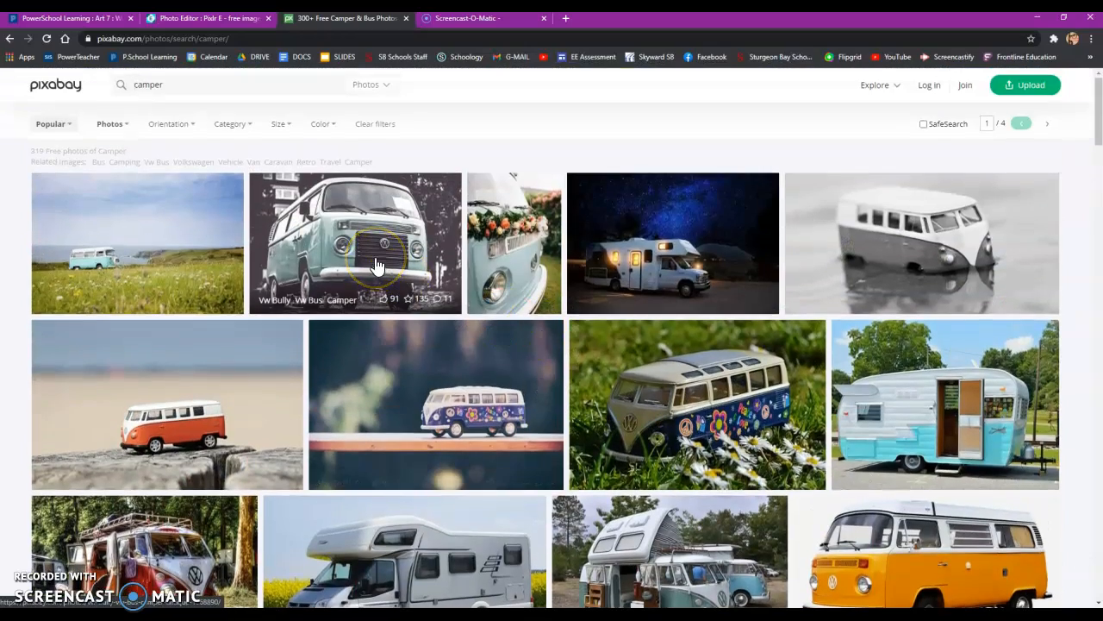
scroll(773, 427, "down", 2)
scroll(771, 435, "up", 2)
left_click(406, 263)
right_click(472, 260)
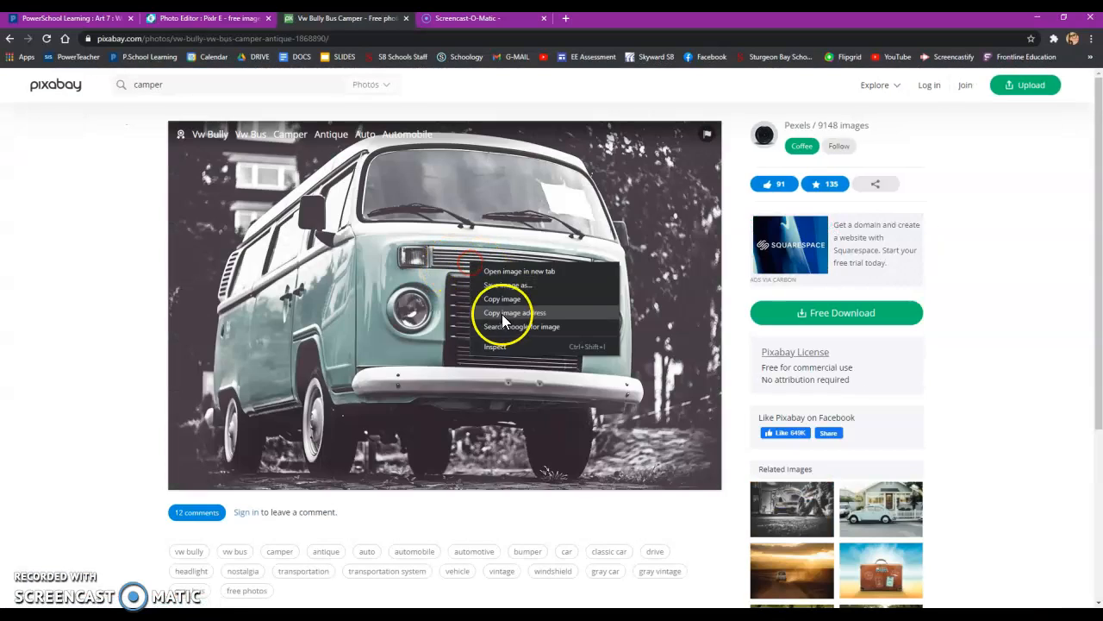
left_click(508, 302)
- Switch back to Pixlr and paste the copied bus photo into the collage as a new layer
left_click(186, 18)
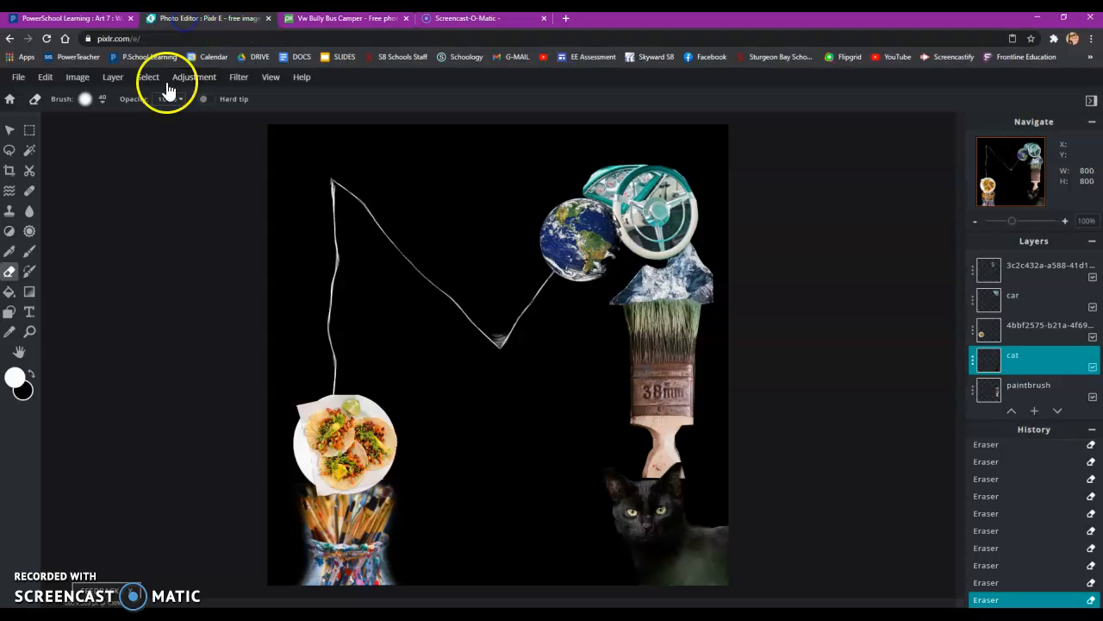
left_click(19, 77)
mouse_move(45, 79)
left_click(73, 178)
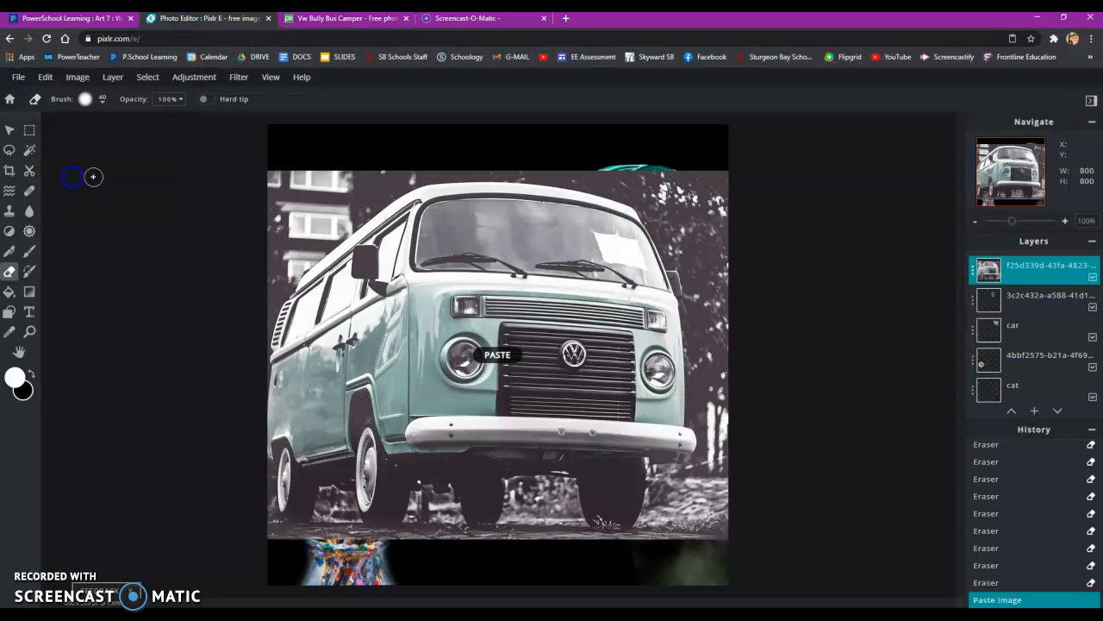
- Scale the bus photo down to about 243 px wide and place it just above the taco plate
left_click(10, 130)
left_click_drag(544, 267, 524, 222)
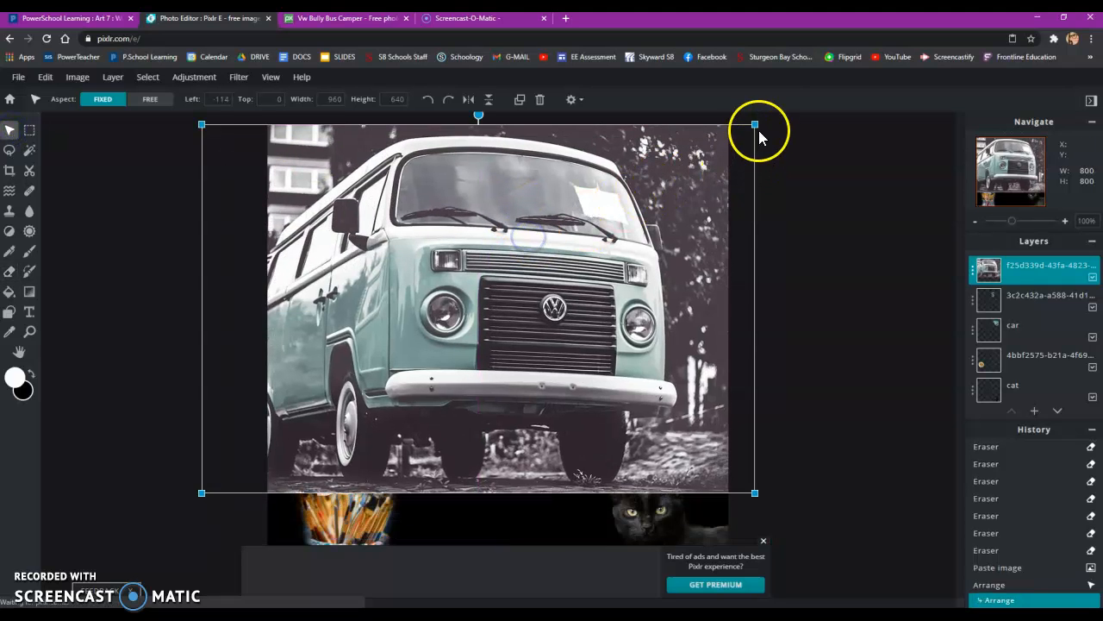
left_click_drag(758, 130, 411, 347)
left_click_drag(298, 401, 468, 426)
left_click_drag(575, 372, 384, 347)
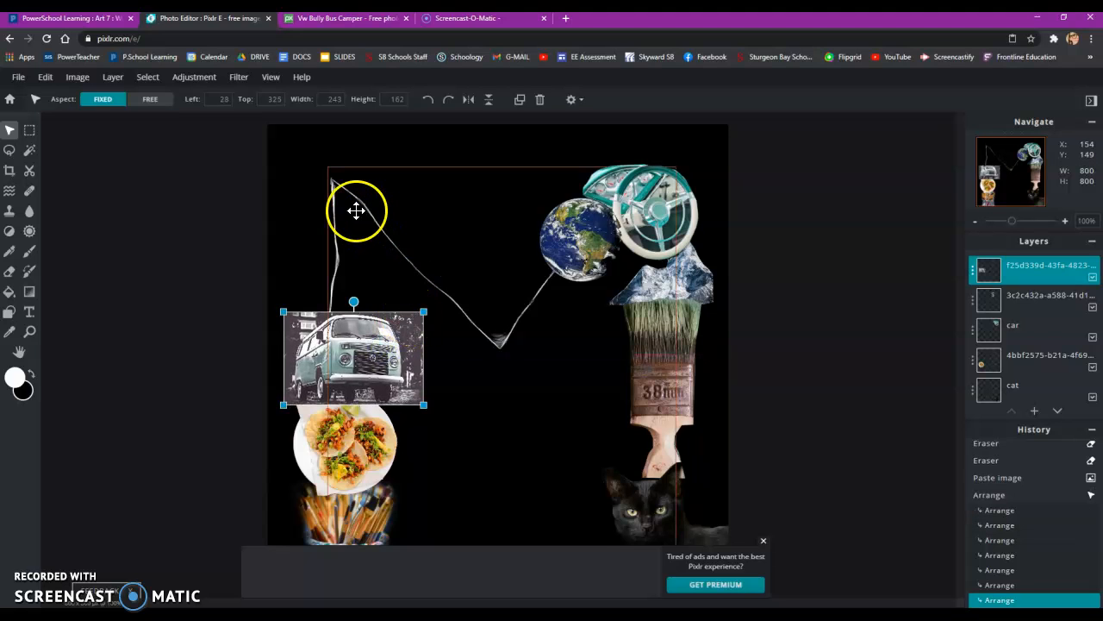
- Trace a closed selection around the bus with the polygonal lasso
left_click(9, 150)
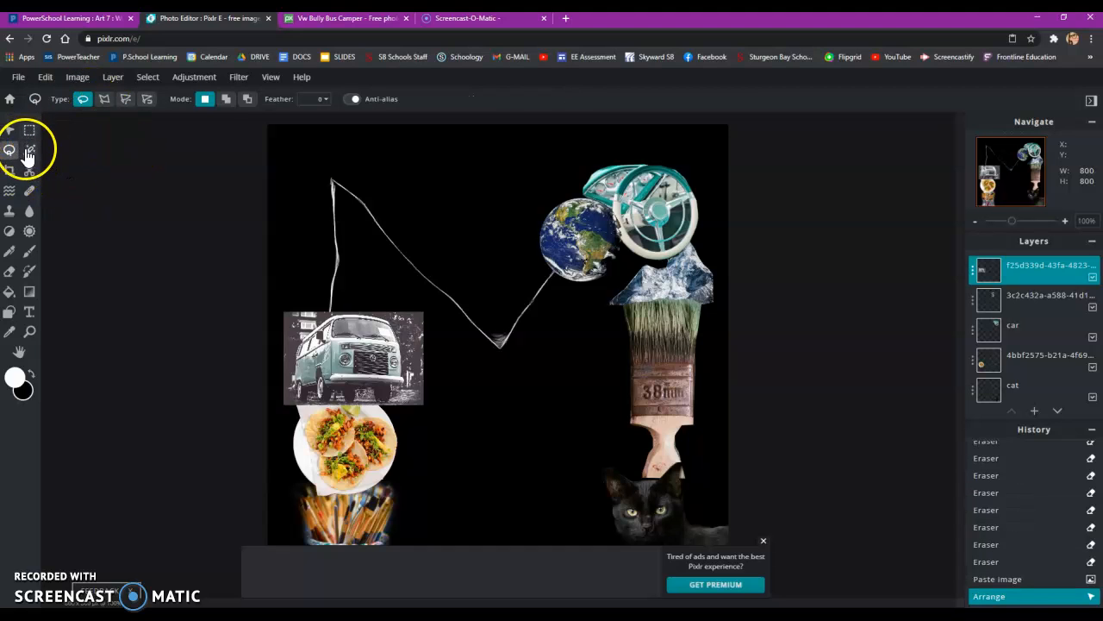
left_click(106, 102)
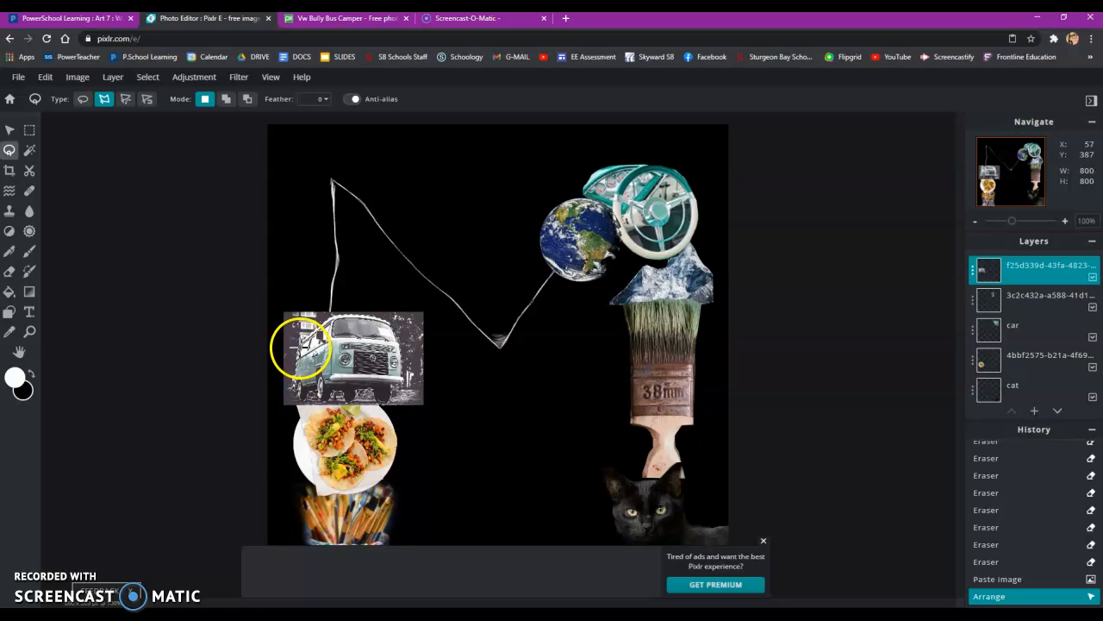
left_click(390, 213)
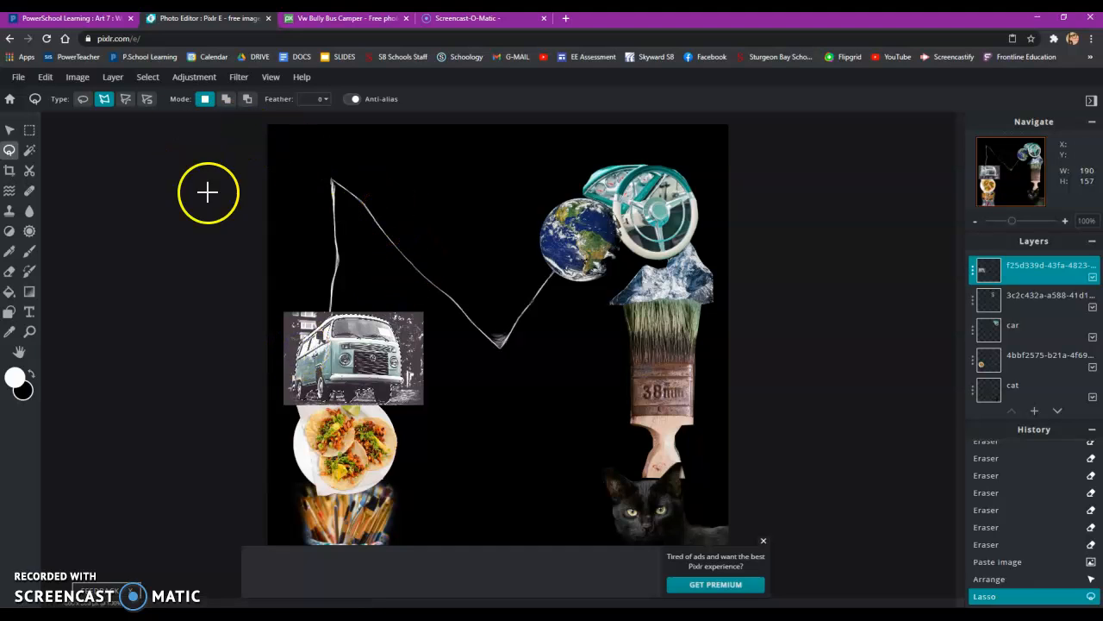
- Invert the selection to delete the background around the bus, then deselect
left_click(149, 77)
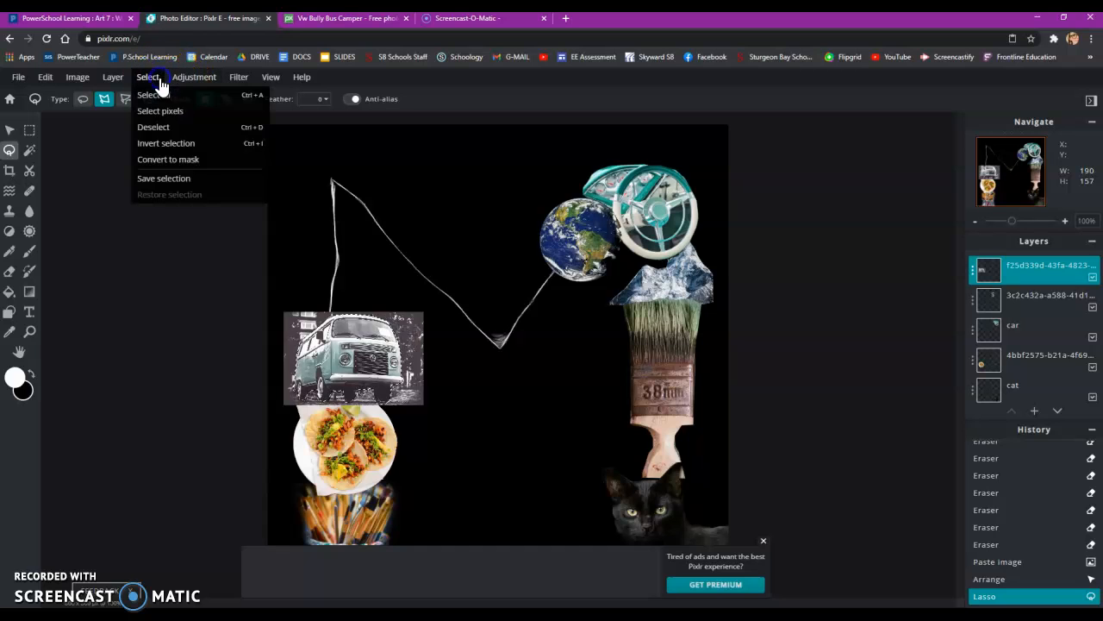
left_click(177, 140)
key("Delete")
left_click(192, 132)
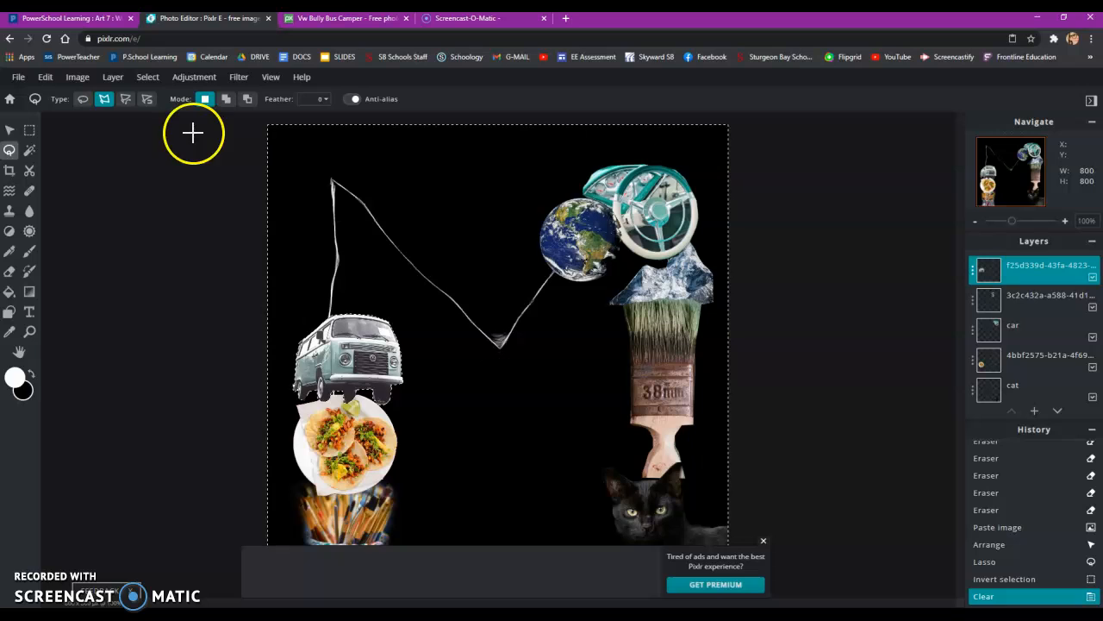
left_click(215, 180)
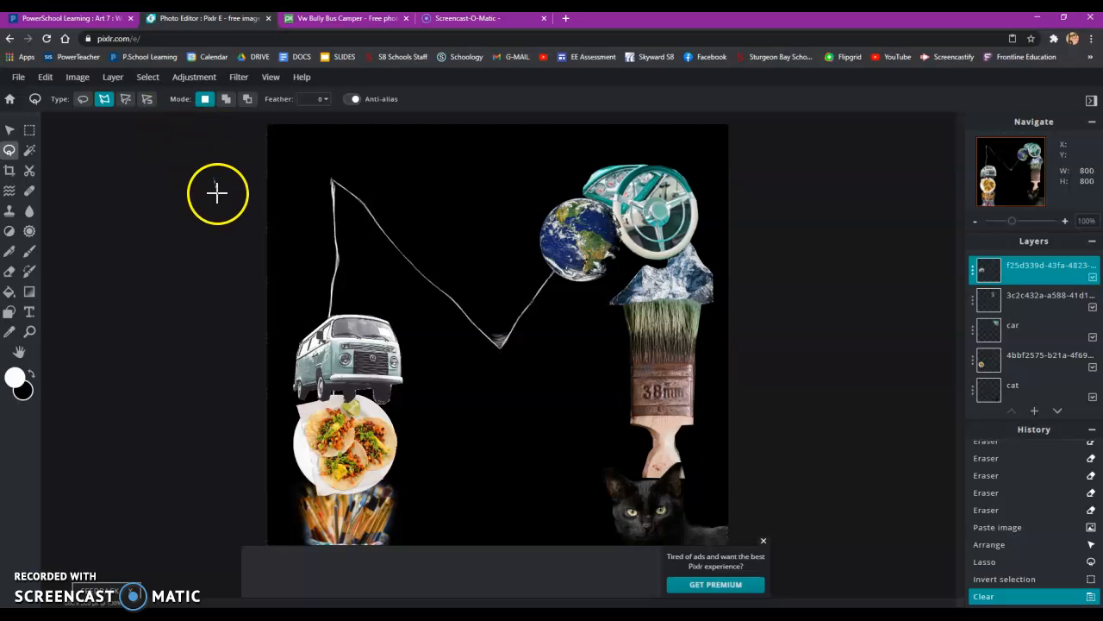
- Reduce the bus cut-out to about 180 px wide and position it on top of the taco plate
left_click(10, 129)
left_click(349, 346)
left_click_drag(346, 352, 346, 360)
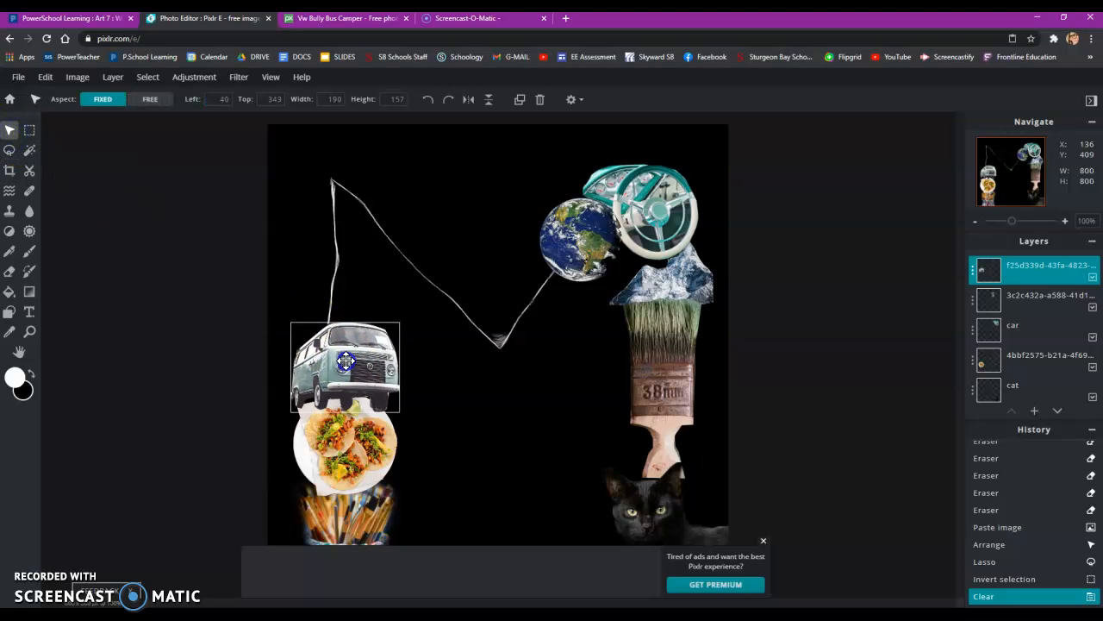
left_click_drag(399, 322, 389, 355)
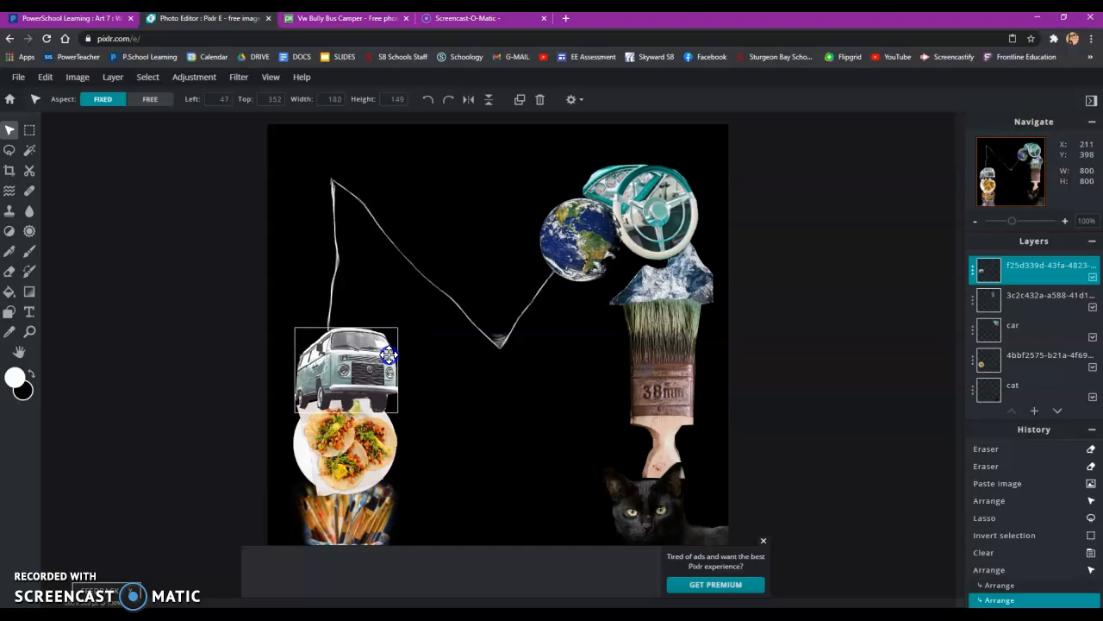
left_click(825, 349)
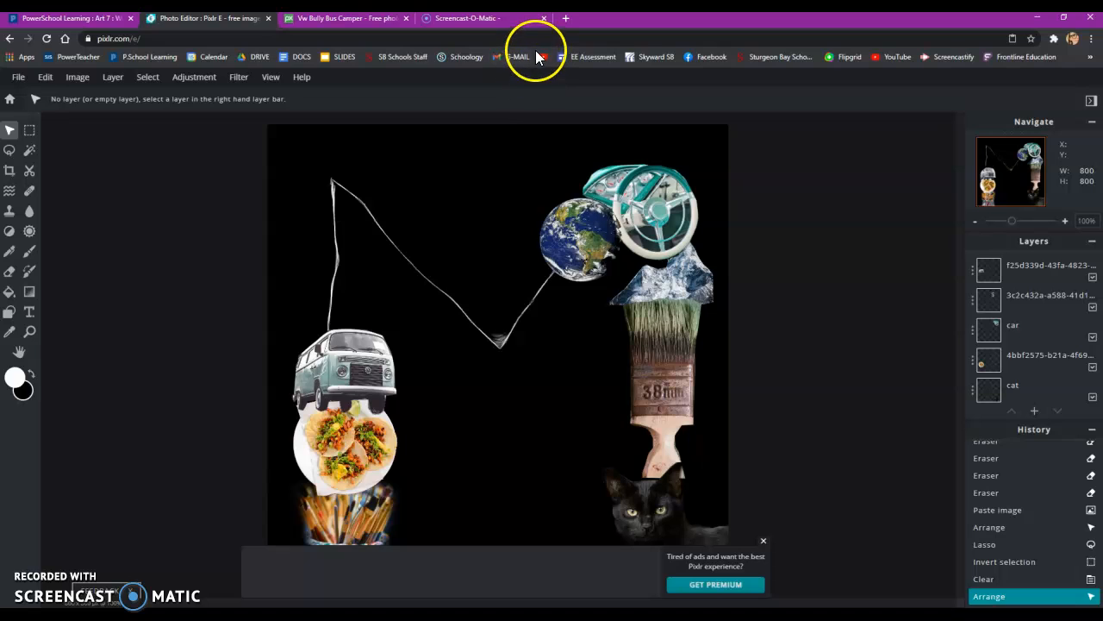
- Return to Pixabay and search its photos for "paint"
left_click(325, 20)
left_click_drag(246, 91, 91, 80)
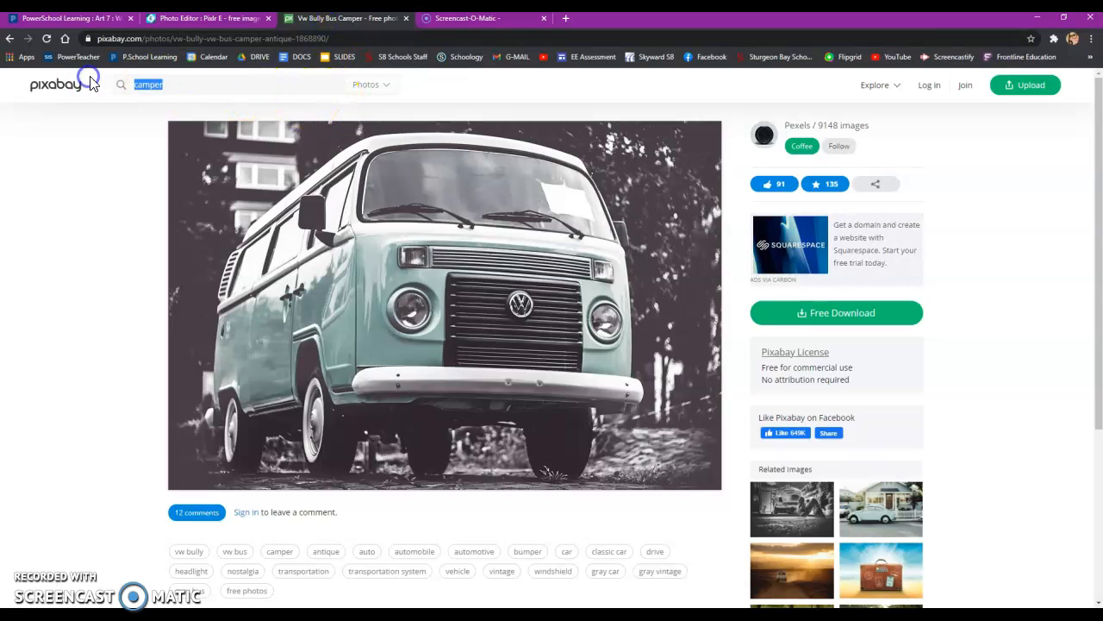
type("paint")
left_click(117, 86)
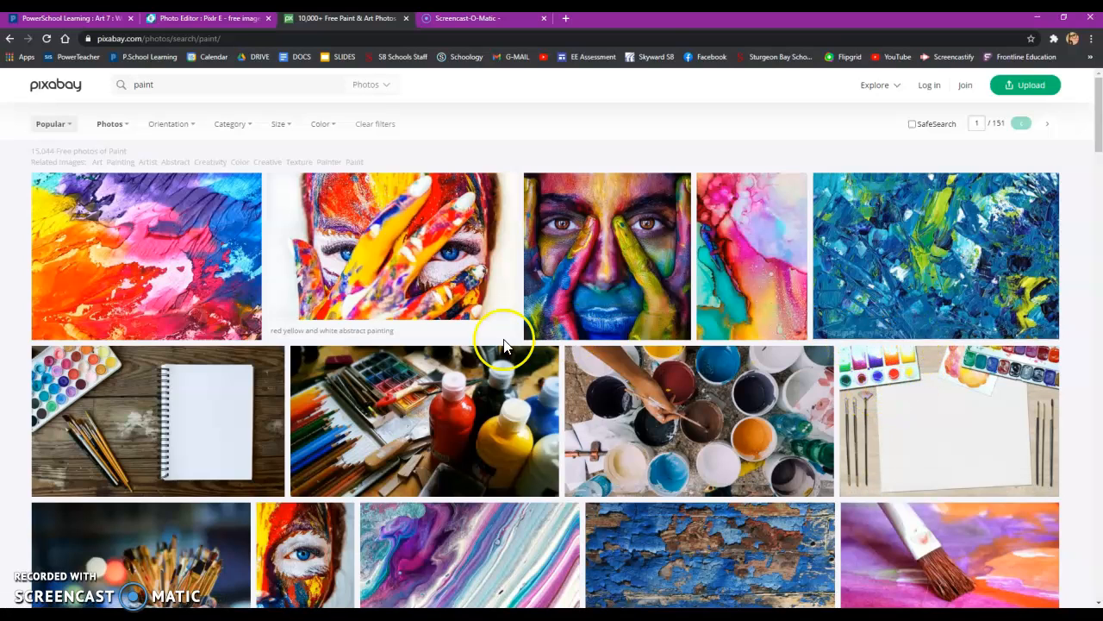
- Open the photo of paint bottles, coloured pencils and a watercolour set, and copy the image
left_click(396, 379)
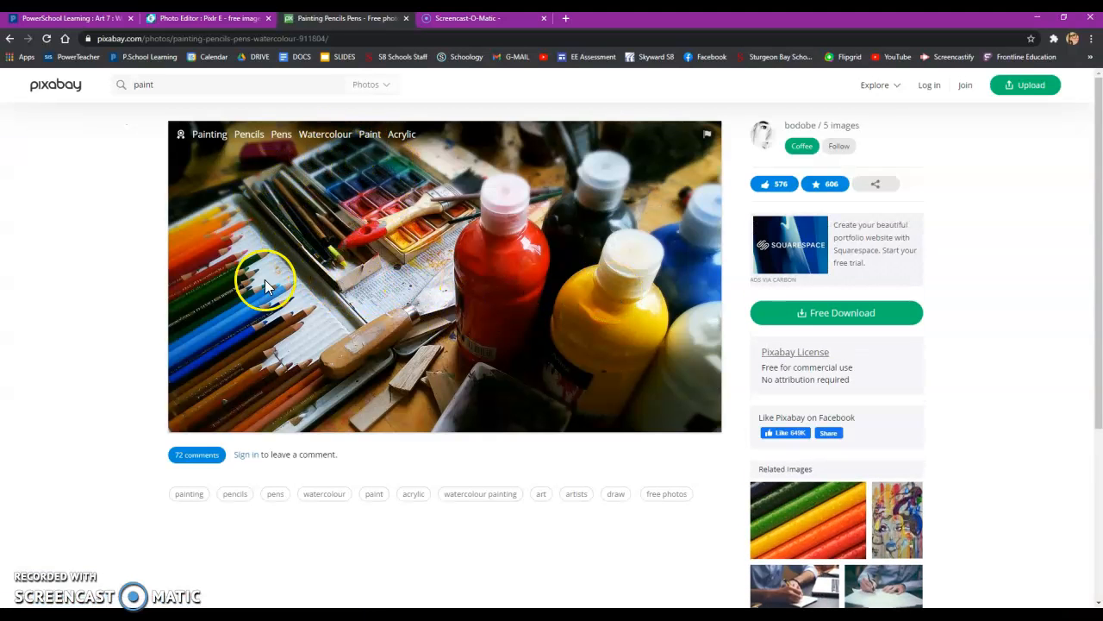
right_click(462, 312)
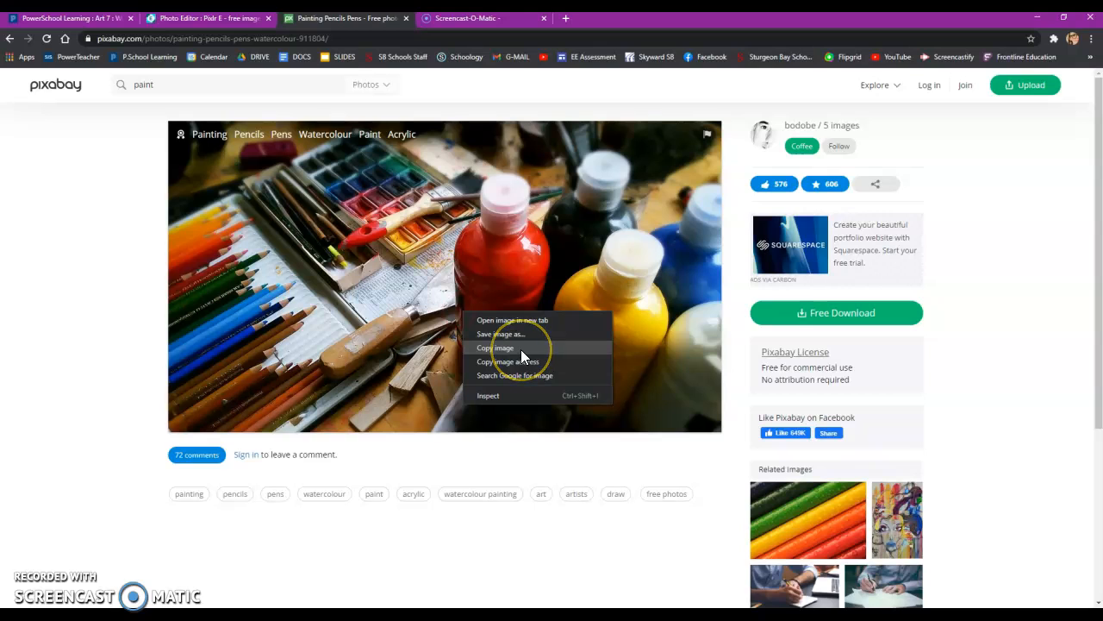
left_click(520, 349)
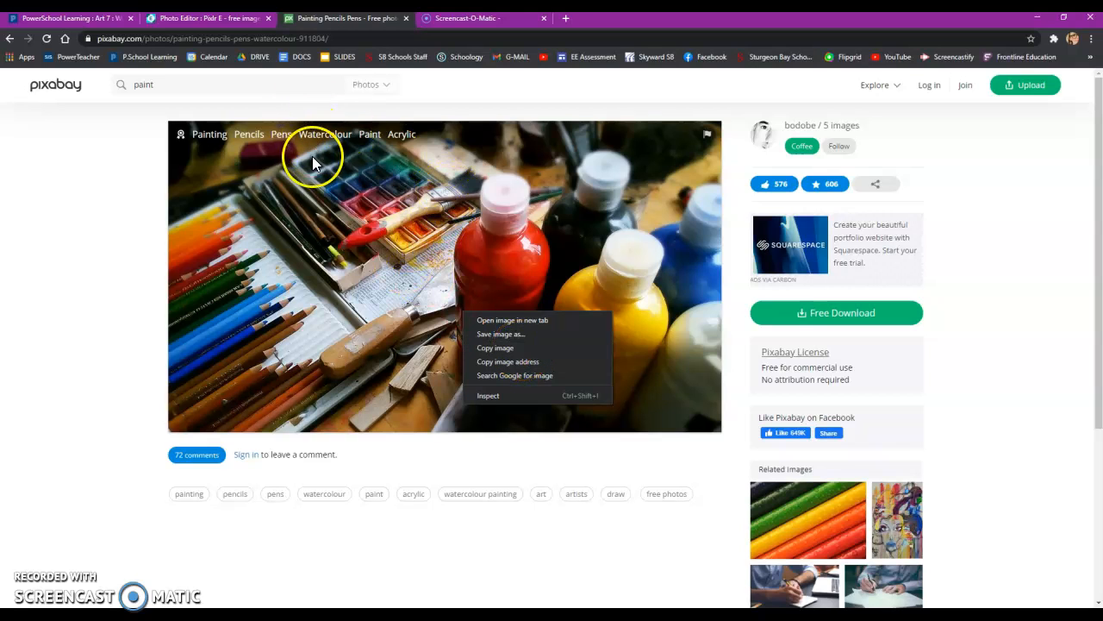
left_click(491, 348)
- Switch back to Pixlr and paste the copied art supplies photo as a new layer
left_click(211, 21)
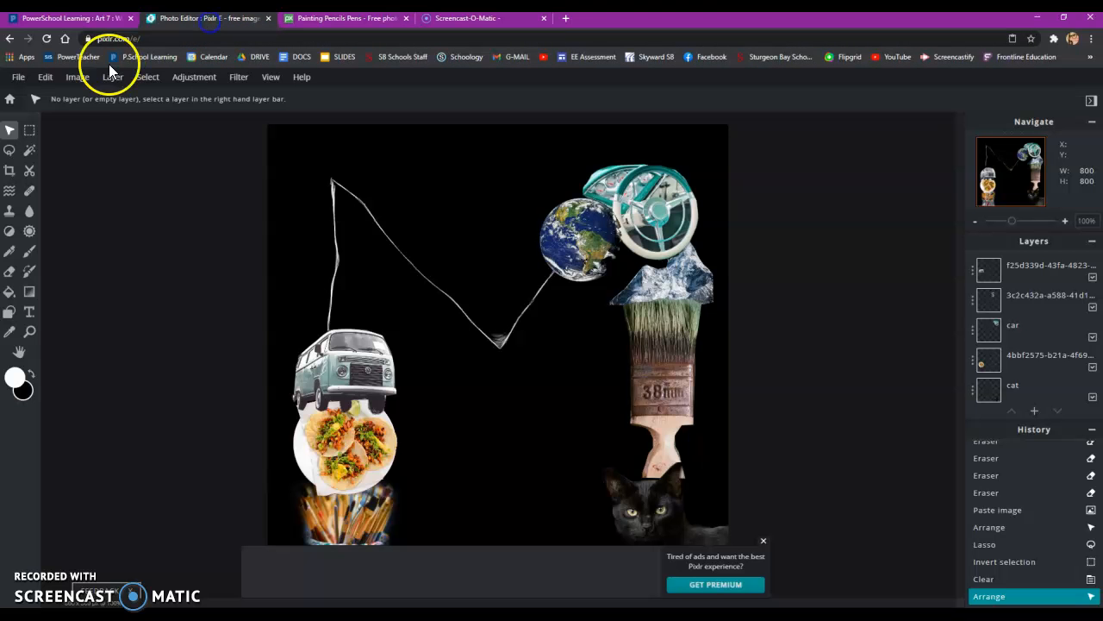
left_click(53, 78)
left_click(86, 178)
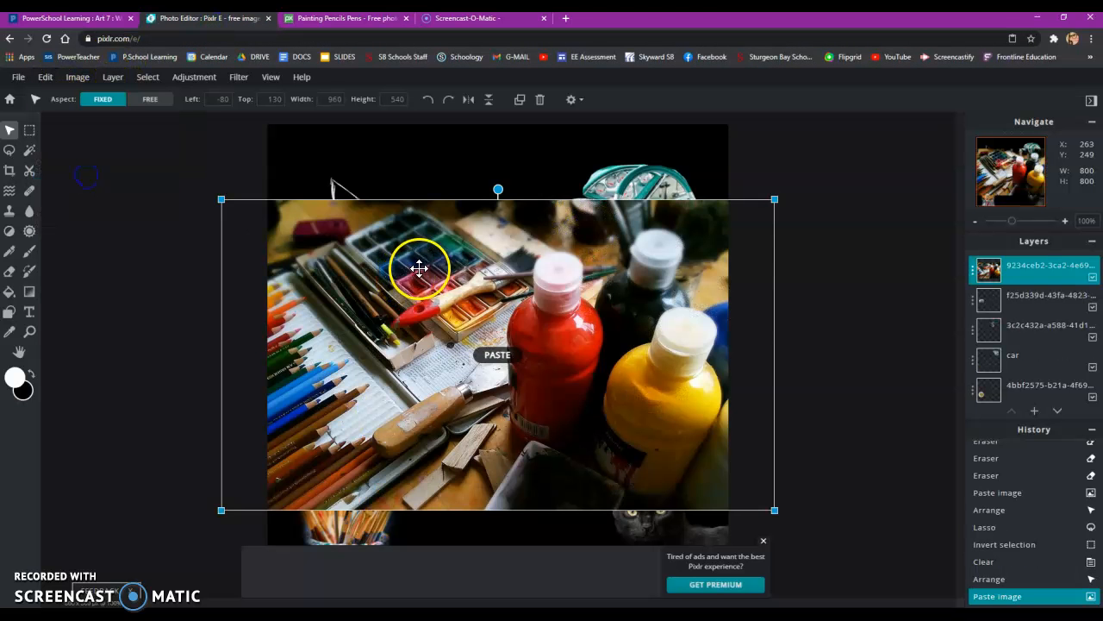
- Scale the art supplies photo down to about 509 × 286 px and move it over the bus area
left_click_drag(480, 276, 306, 204)
left_click_drag(596, 128, 604, 371)
left_click_drag(469, 366, 373, 346)
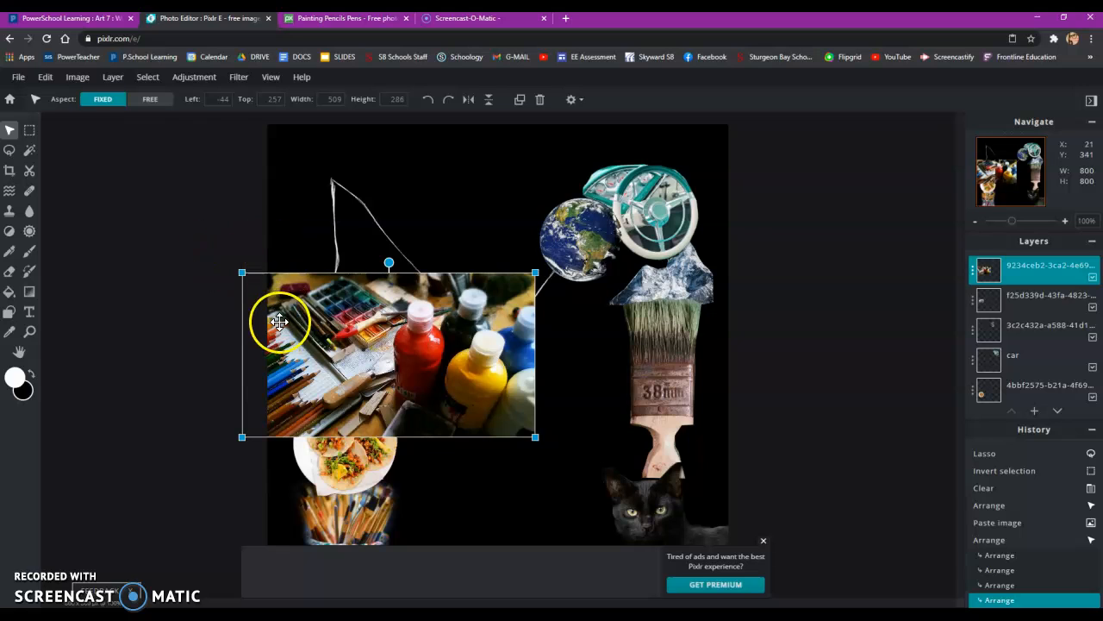
- Outline the watercolour set and its brushes in the art supplies photo with a polygonal lasso selection
left_click(11, 151)
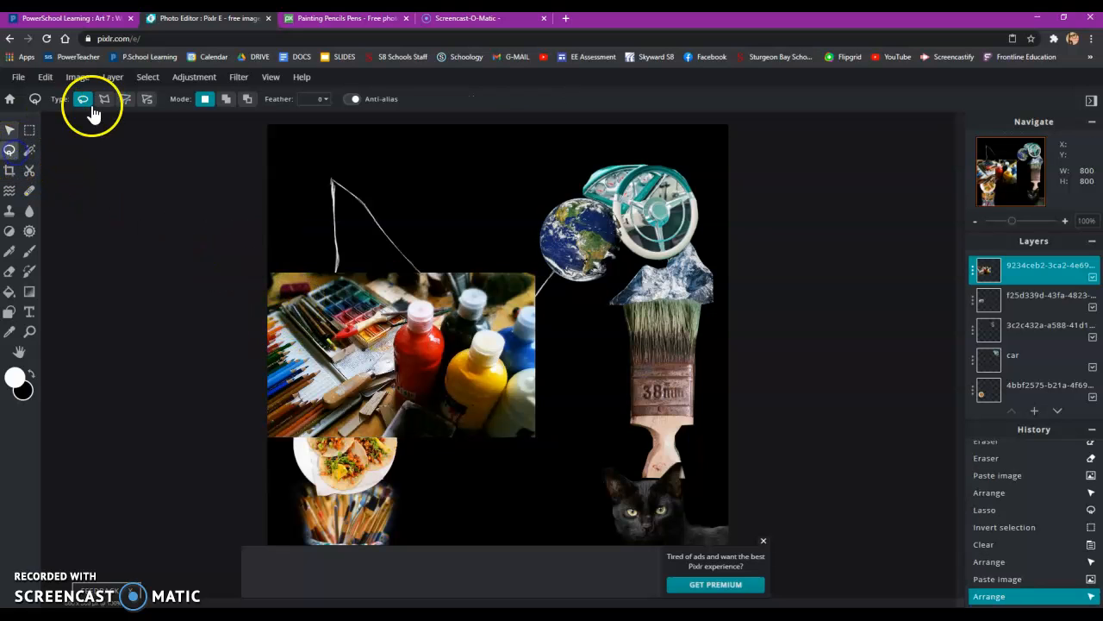
left_click(104, 99)
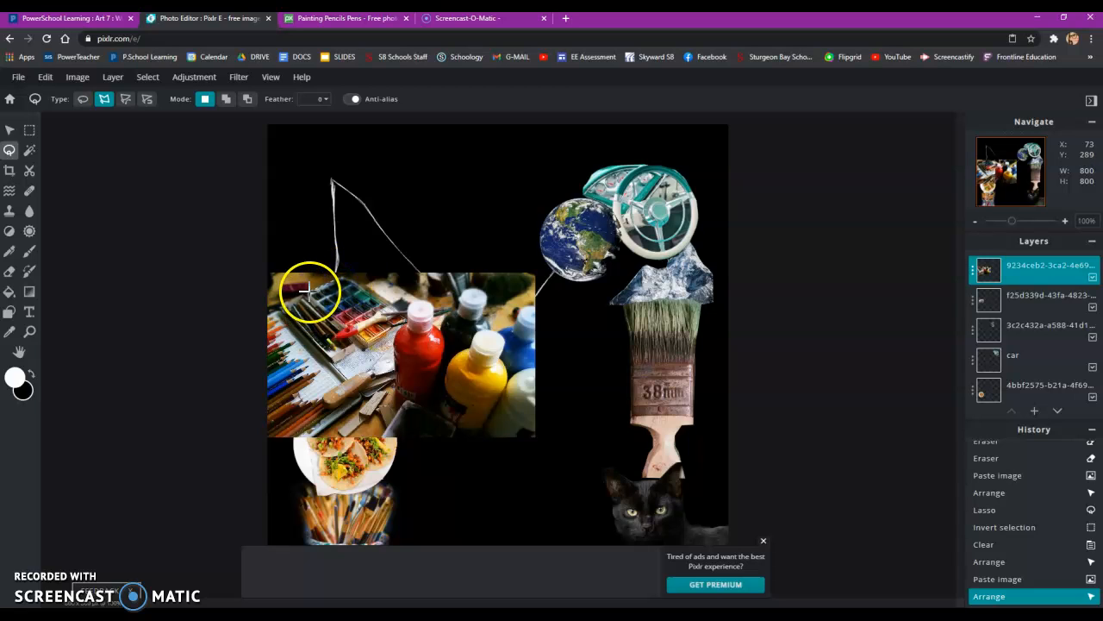
left_click(305, 293)
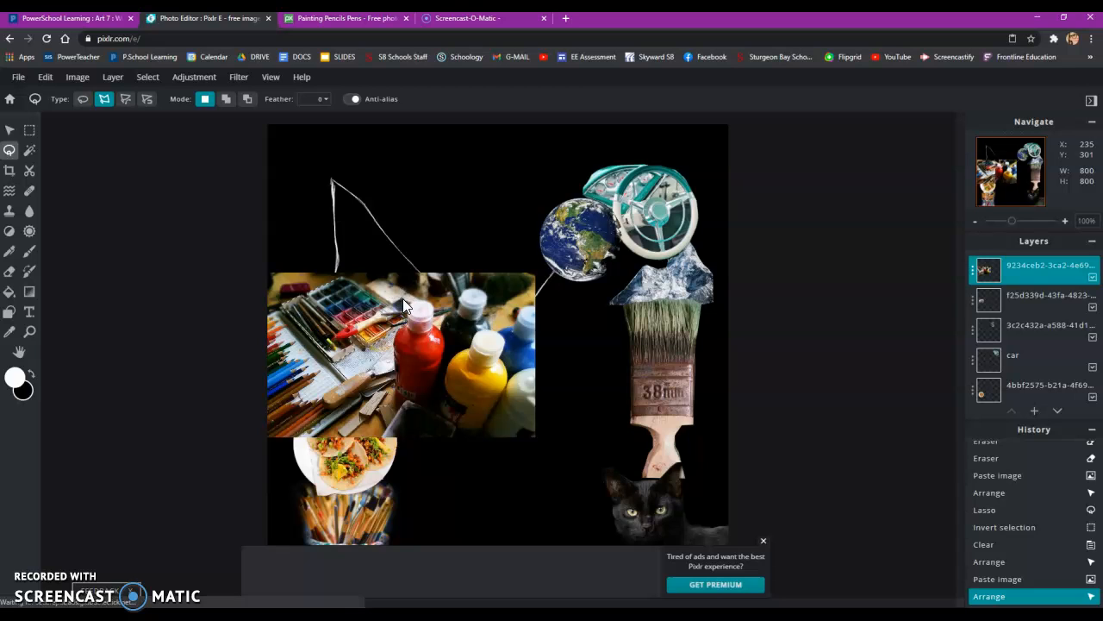
double_click(345, 276)
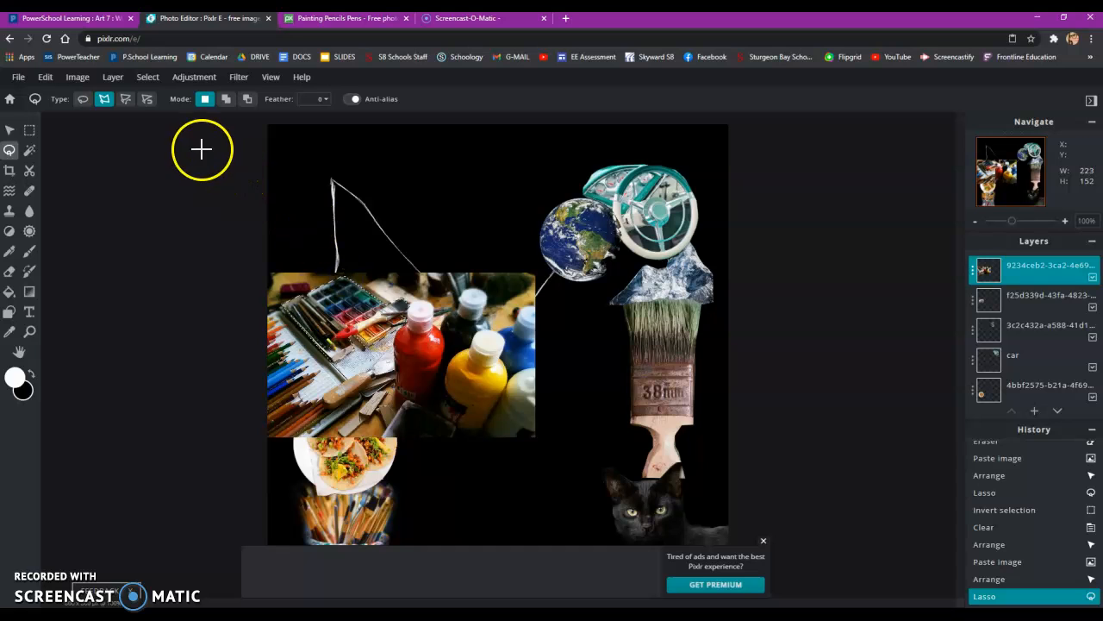
- Invert the selection, clear everything around the watercolour set, and drop the selection
left_click(148, 77)
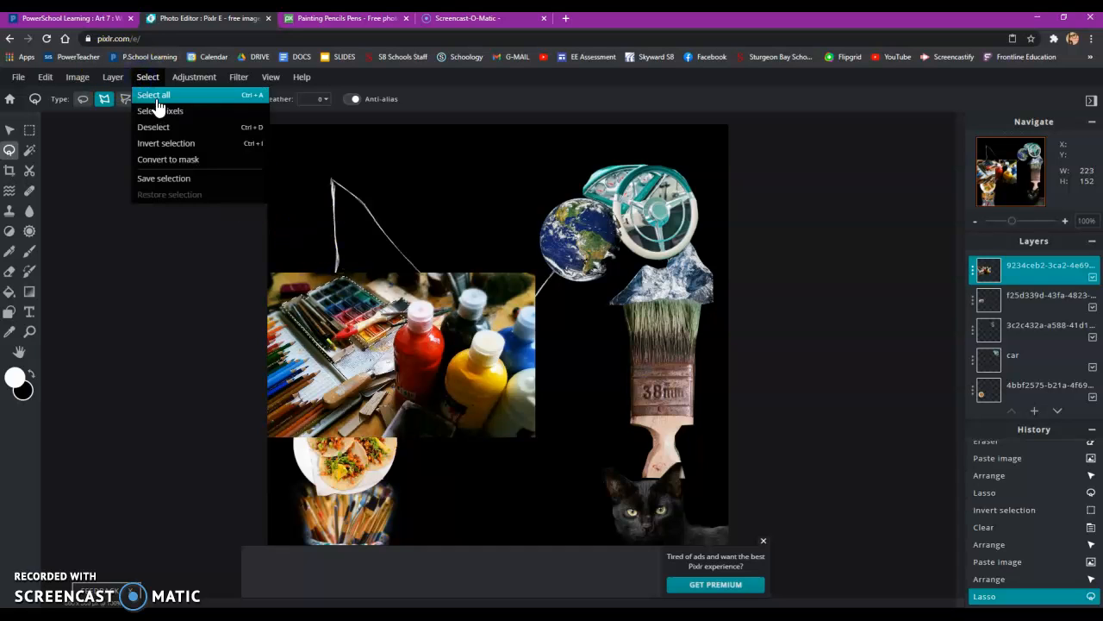
left_click(178, 152)
key("Delete")
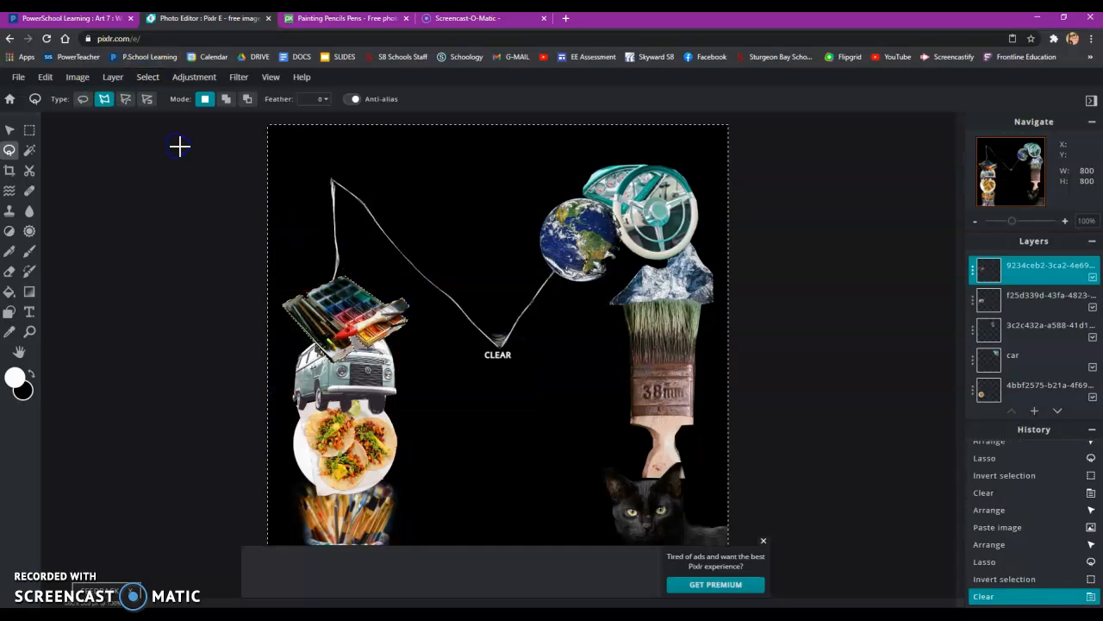
left_click(179, 149)
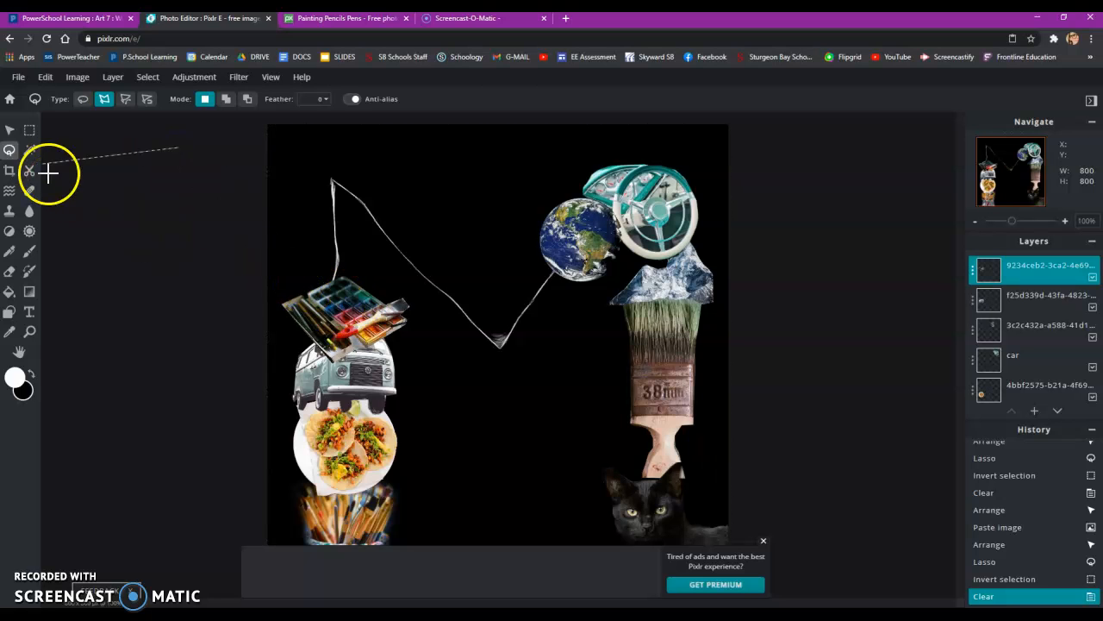
- Nudge the watercolour set cutout slightly so it sits on top of the bus, and deselect it
left_click(10, 132)
mouse_move(322, 310)
left_mouse_down()
mouse_move(523, 292)
mouse_move(315, 298)
mouse_move(323, 309)
left_mouse_up()
left_click(216, 251)
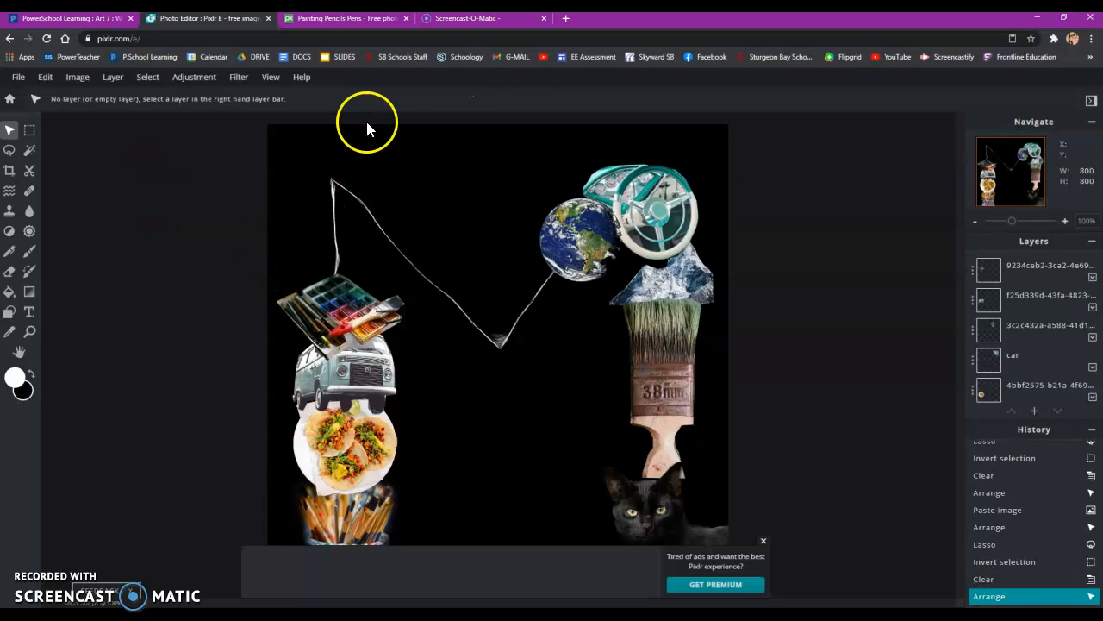
- Return to Pixabay and search its photos for "coffee"
left_click(336, 26)
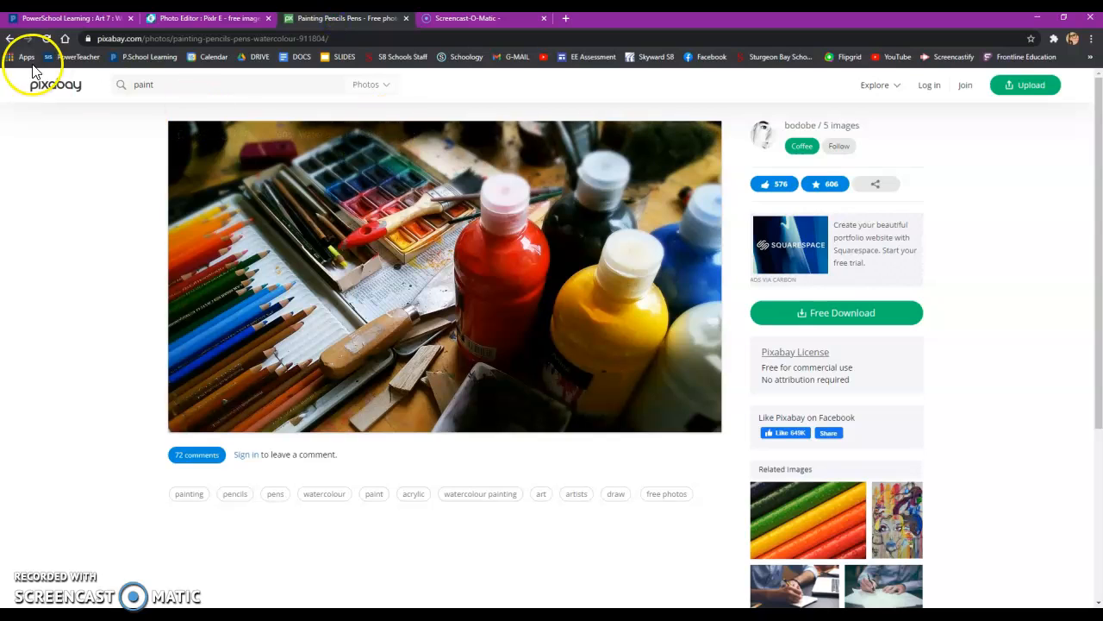
left_click(133, 90)
type("coffee")
key("Return")
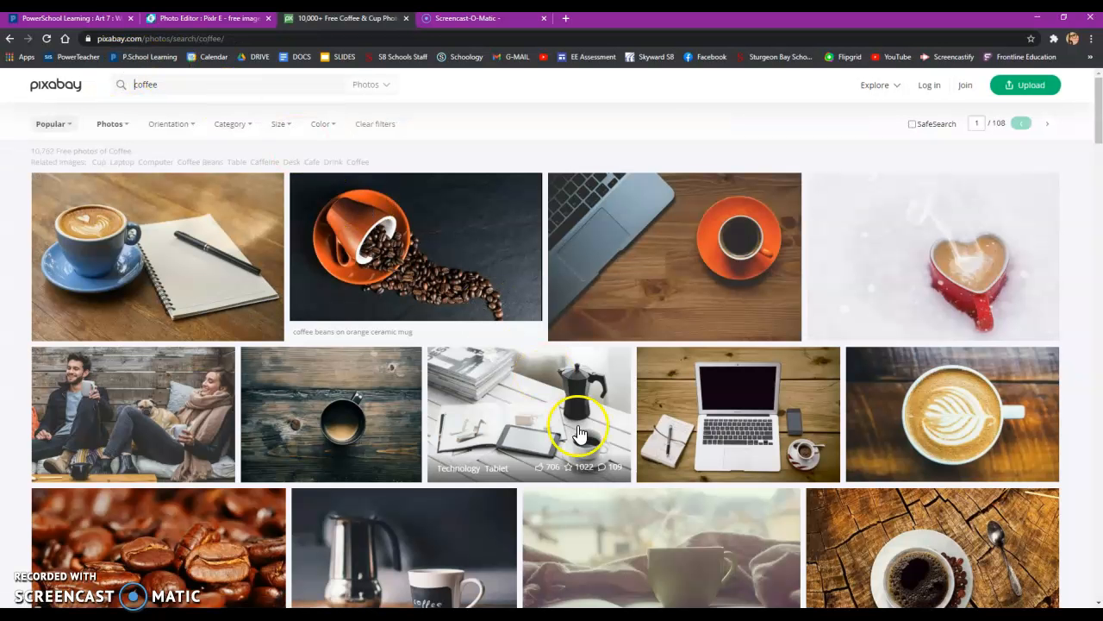
- Open the photo of the blue coffee cup with notebook and pen, and copy the image
left_click(115, 241)
right_click(355, 248)
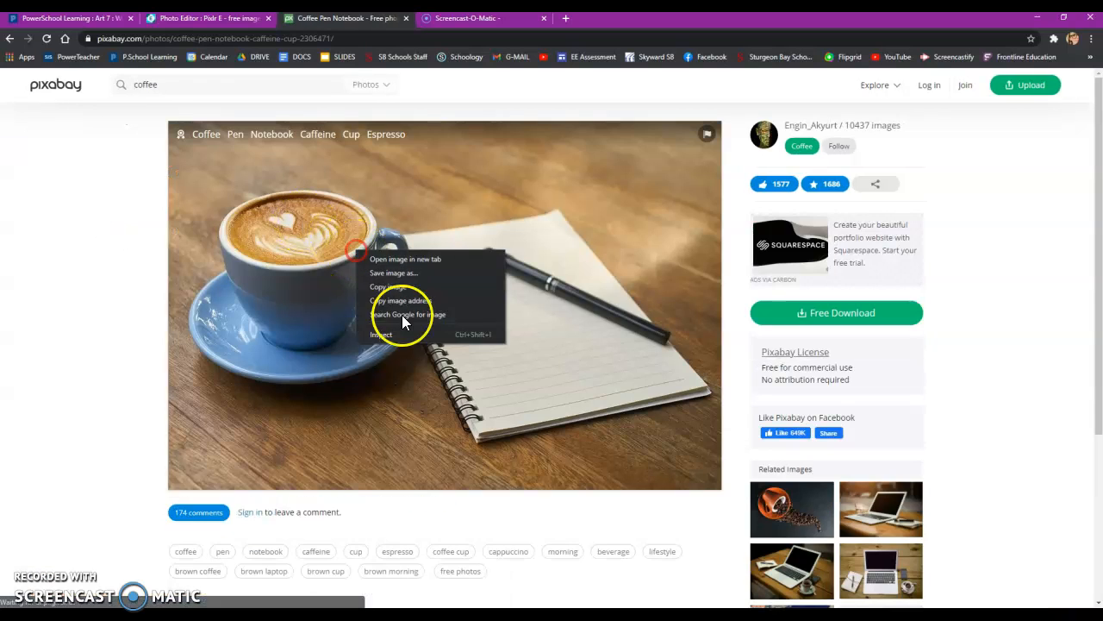
left_click(399, 286)
- Switch back to Pixlr and paste the copied coffee photo as a new layer
left_click(210, 18)
left_click(45, 76)
left_click(78, 179)
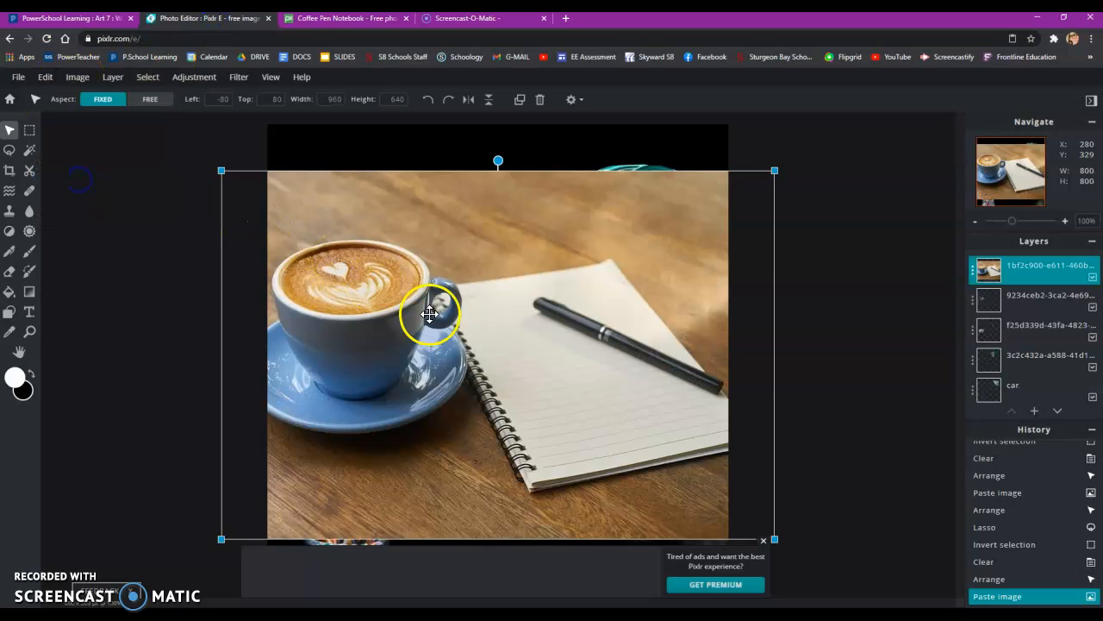
- Scale the coffee photo down to about 363 × 242 px and move it over the lower globe and mountain area
left_click_drag(404, 325, 446, 253)
left_click_drag(833, 111, 562, 409)
left_click_drag(371, 365, 566, 265)
left_click_drag(746, 197, 689, 239)
mouse_move(597, 296)
left_mouse_down()
mouse_move(597, 336)
mouse_move(615, 311)
mouse_move(610, 293)
left_mouse_up()
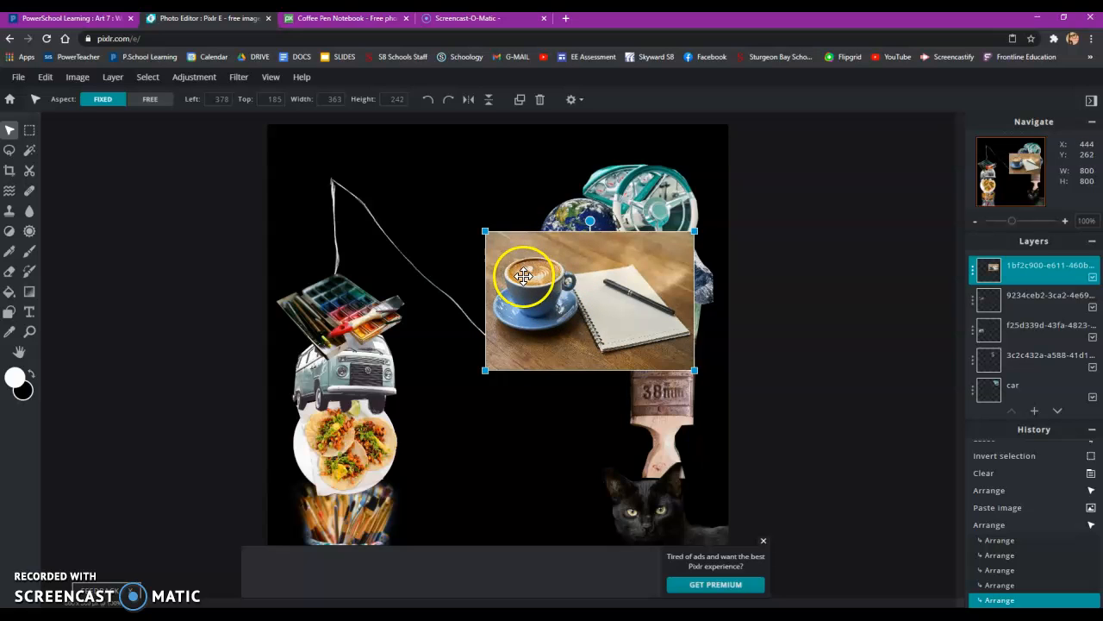
left_click_drag(523, 276, 526, 275)
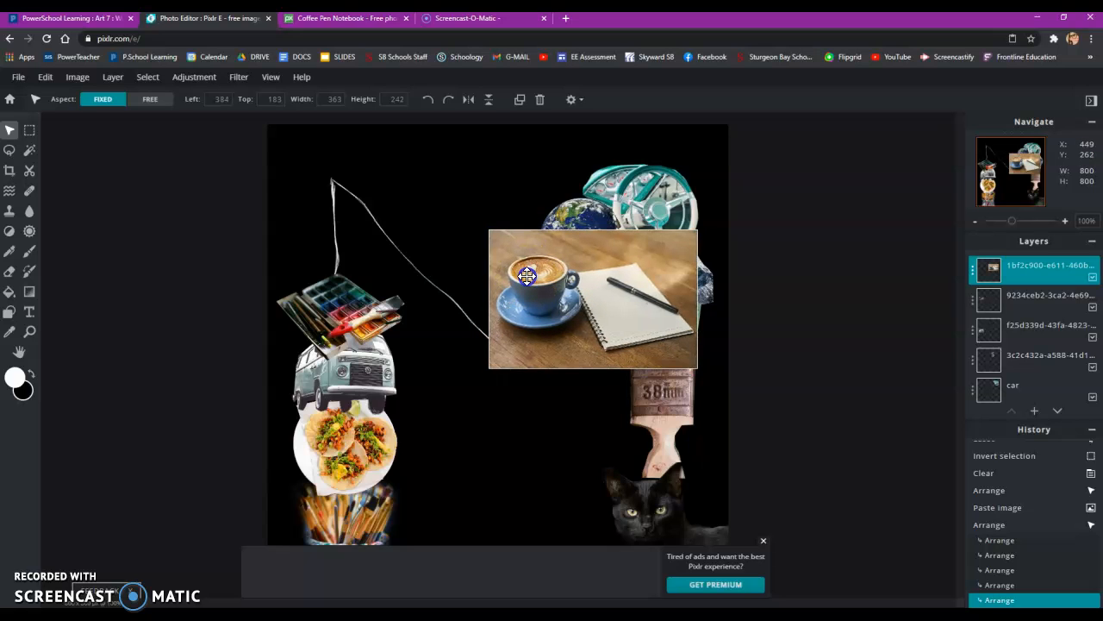
- Select the wooden tabletop above and below the cup and notebook with the Magic Wand and clear it
left_click(29, 149)
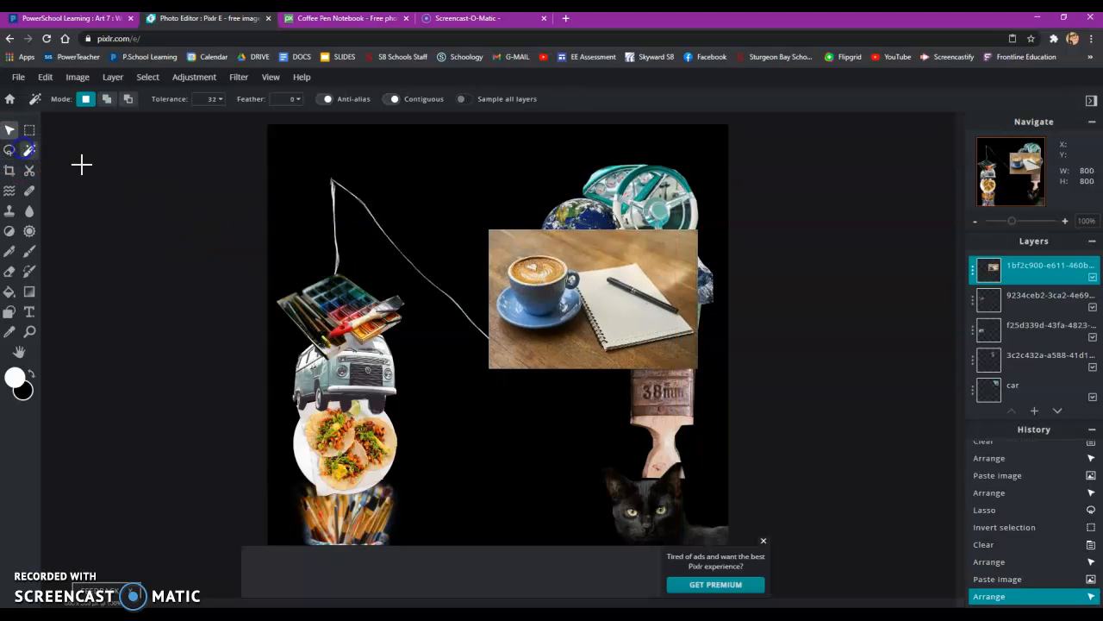
left_click(512, 249)
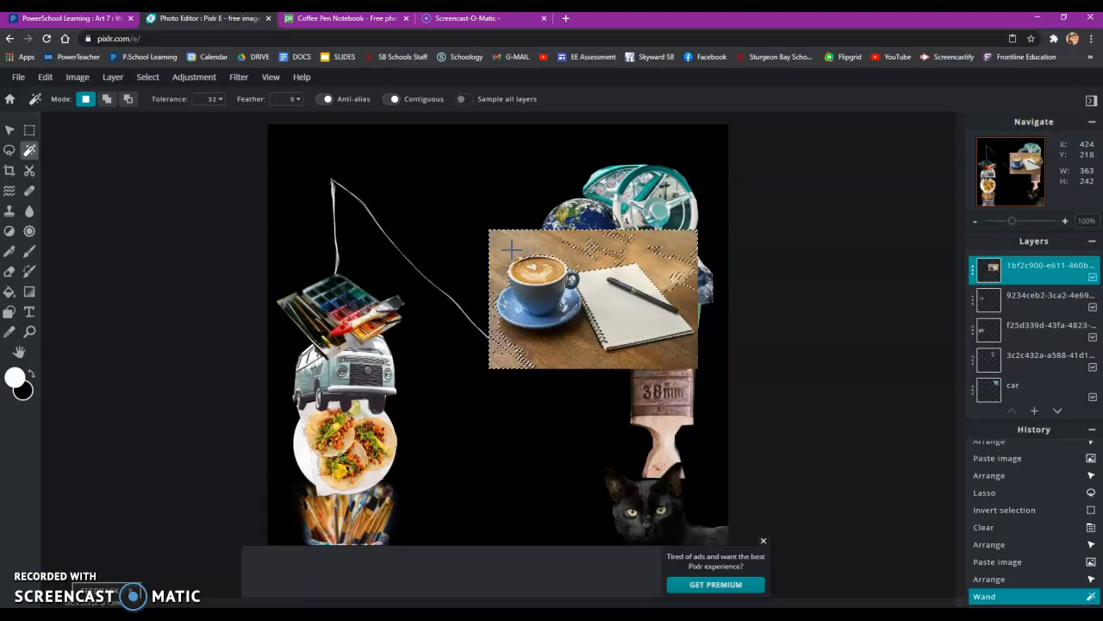
key("Delete")
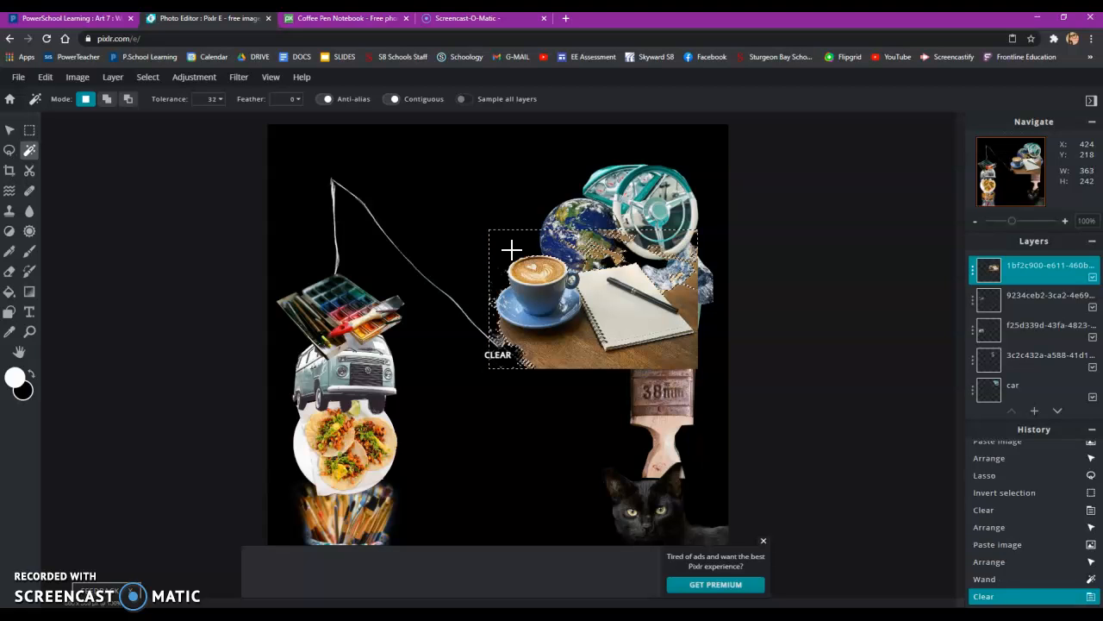
left_click(595, 280)
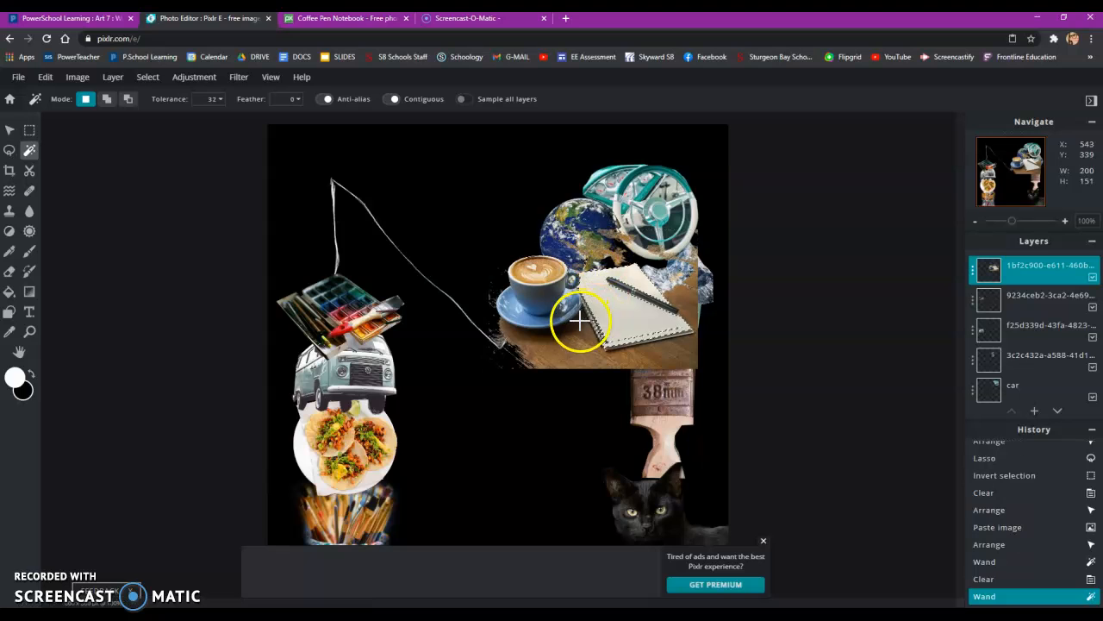
left_click(565, 349)
key("Delete")
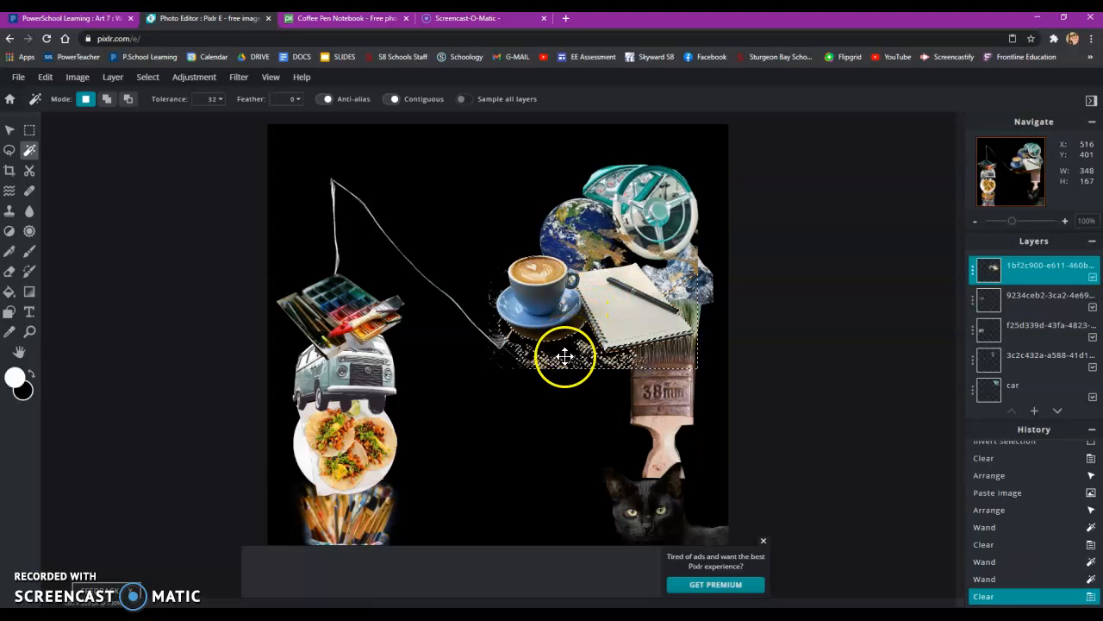
- Repeatedly select and clear the leftover wood fragments around the coffee cup and notebook with the Magic Wand
left_click_drag(564, 356, 552, 363)
key("Delete")
left_click(519, 349)
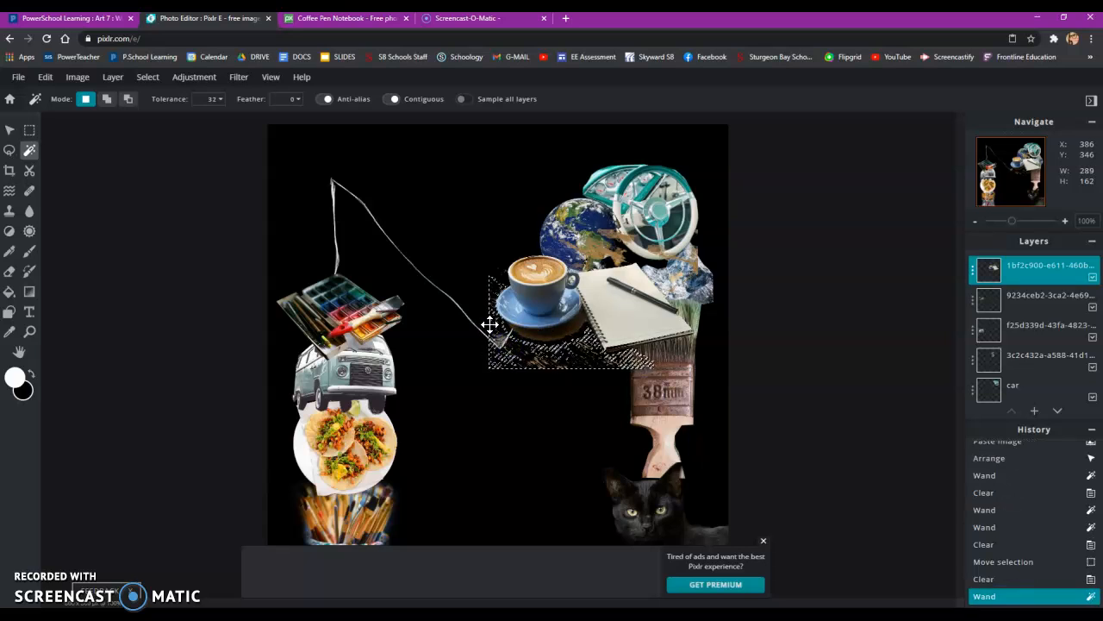
key("Delete")
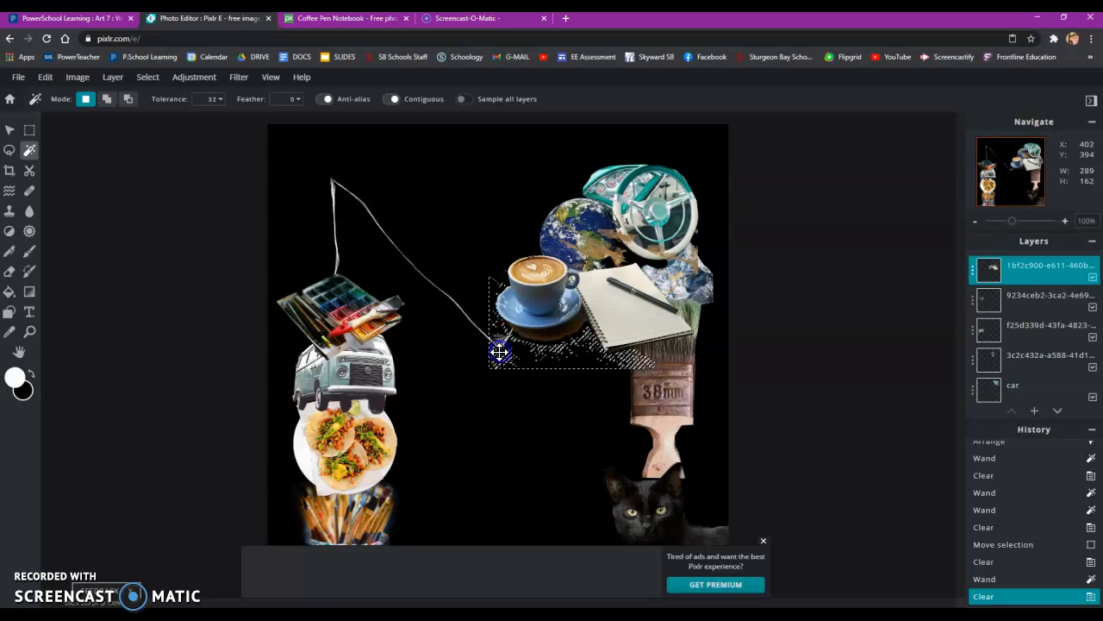
key("Delete")
left_click(554, 330)
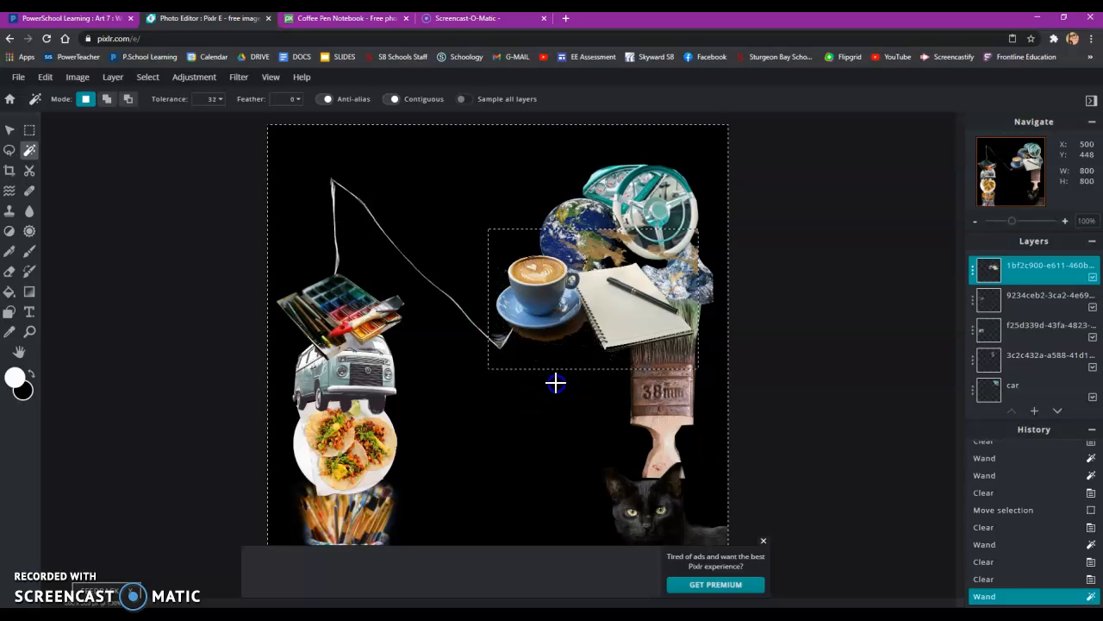
left_click(587, 344)
key("Delete")
left_click_drag(546, 305, 501, 270)
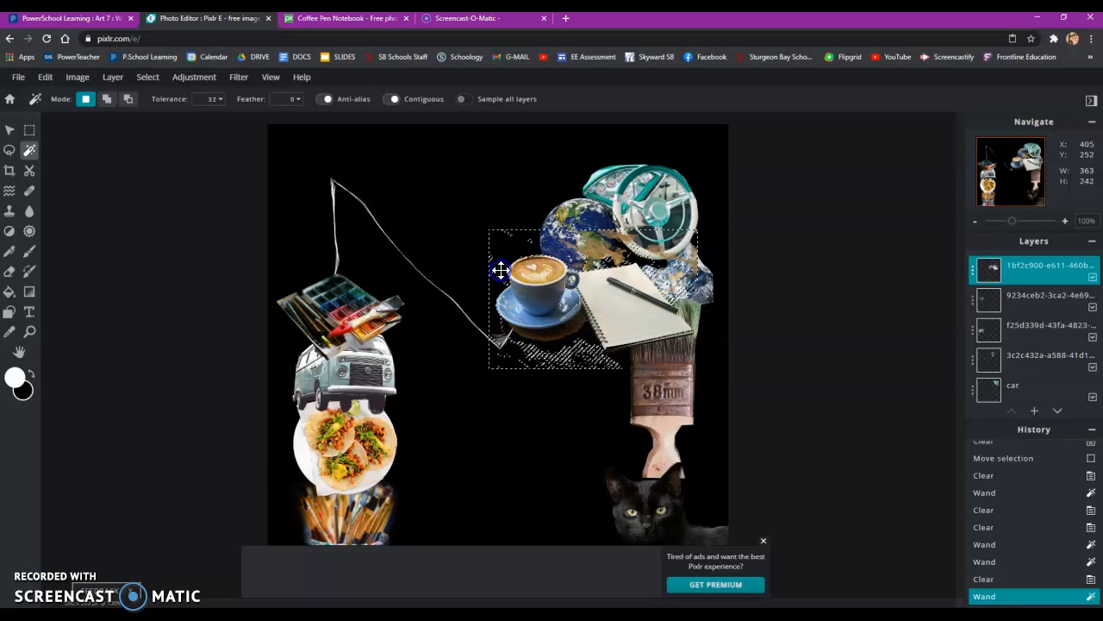
key("Delete")
left_click(545, 438)
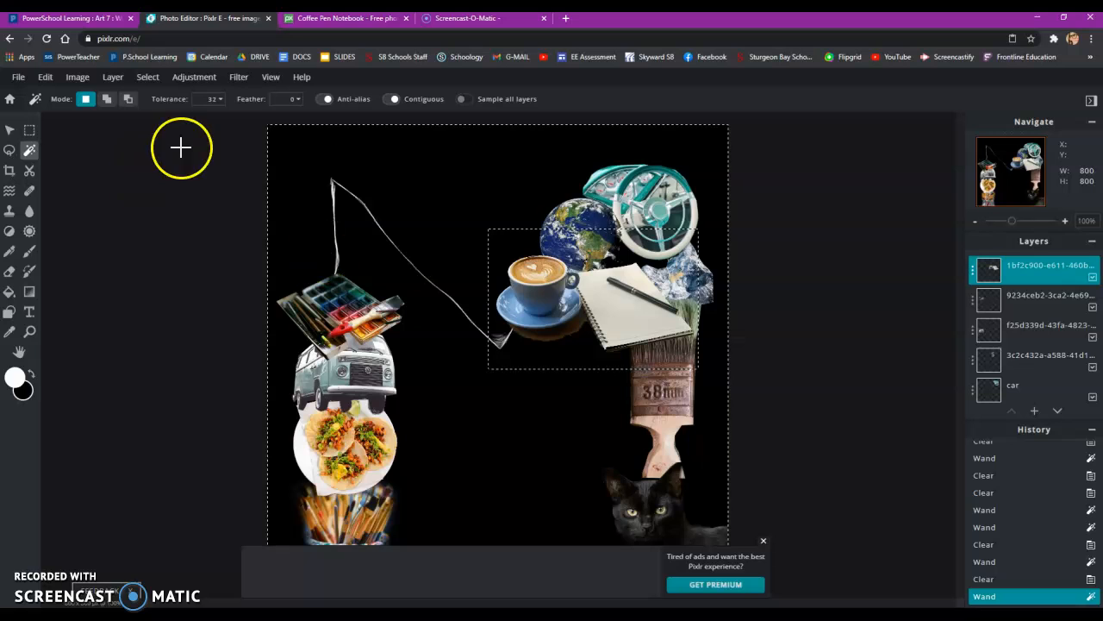
- Scale the coffee and notebook cutout down to about 222 × 110 px and place it at the middle point of the M sketch
left_click(9, 129)
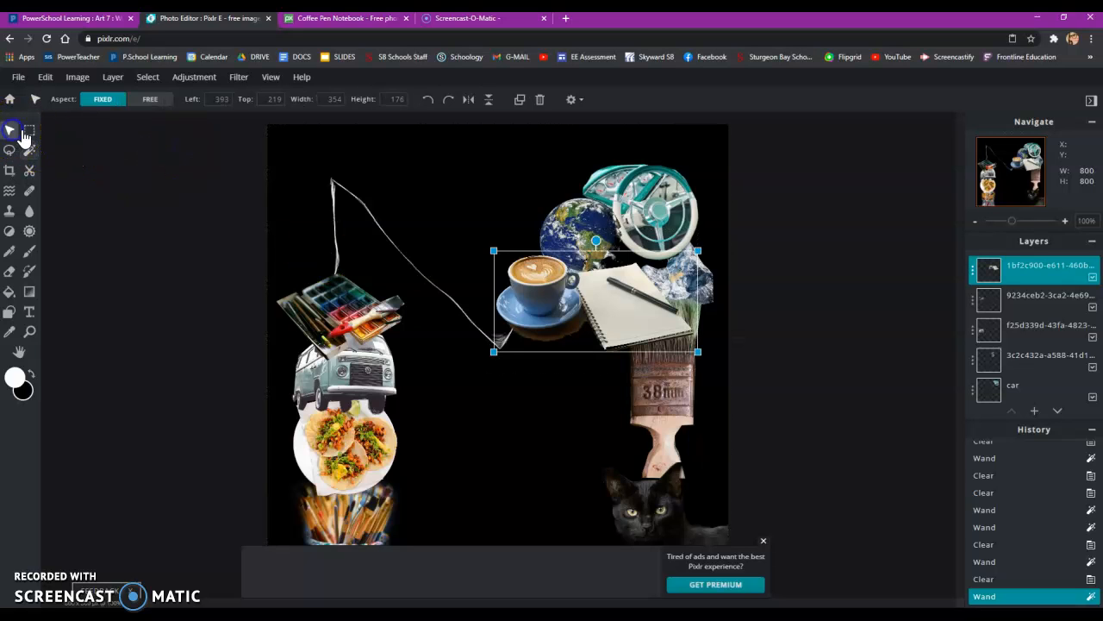
left_click_drag(546, 301, 397, 247)
left_click_drag(471, 212, 518, 311)
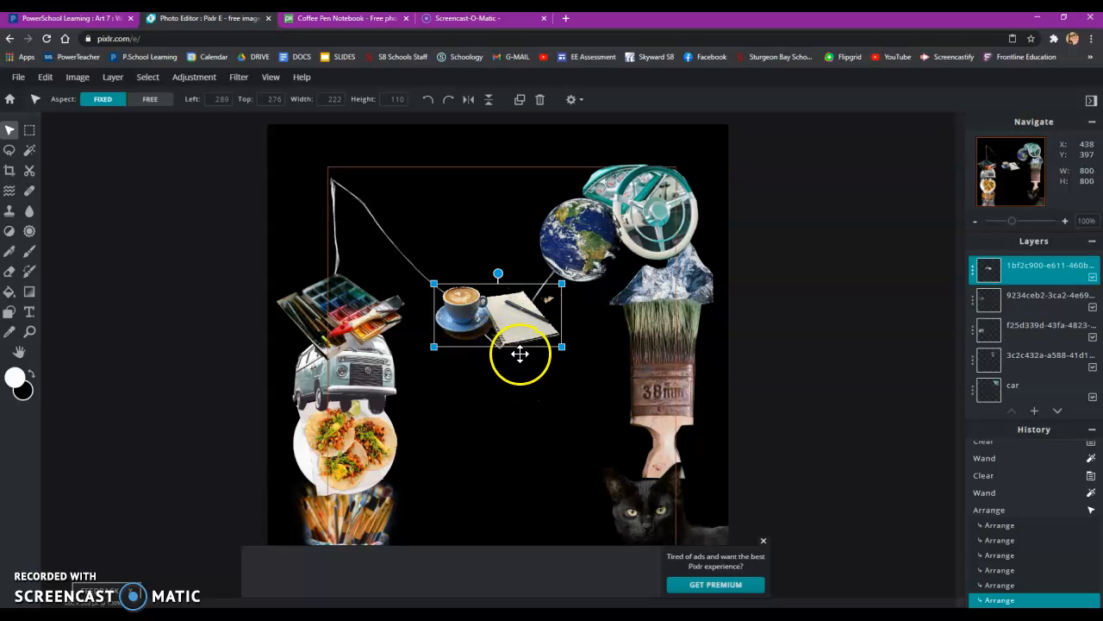
left_click(468, 365)
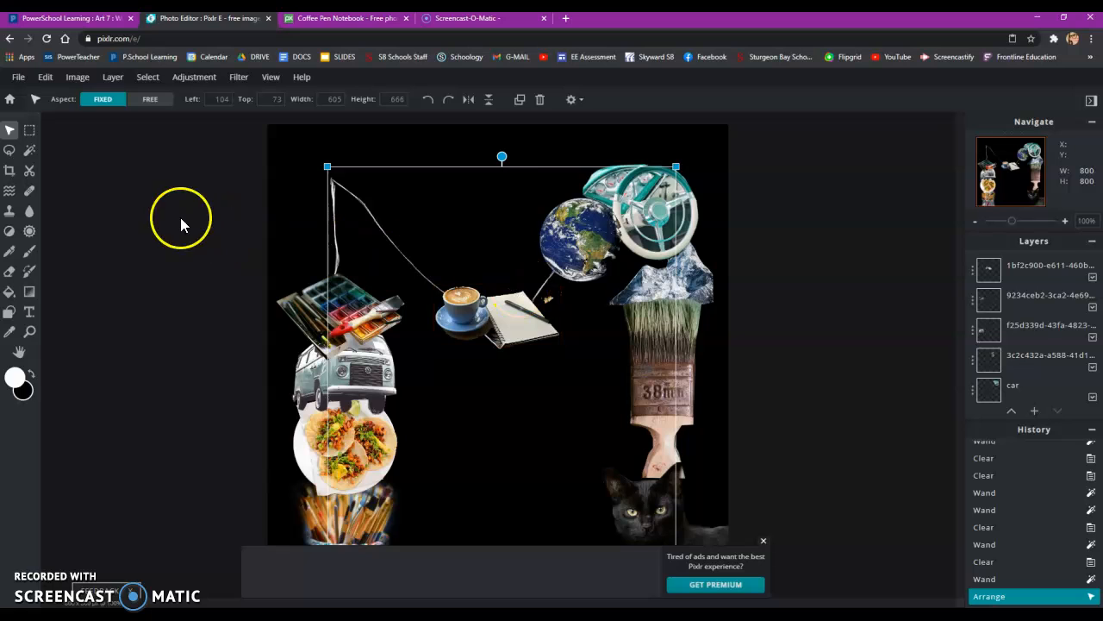
- Make the coffee layer active and try to select the leftover specks beside the notebook with the Magic Wand
left_click(29, 150)
left_click(547, 301)
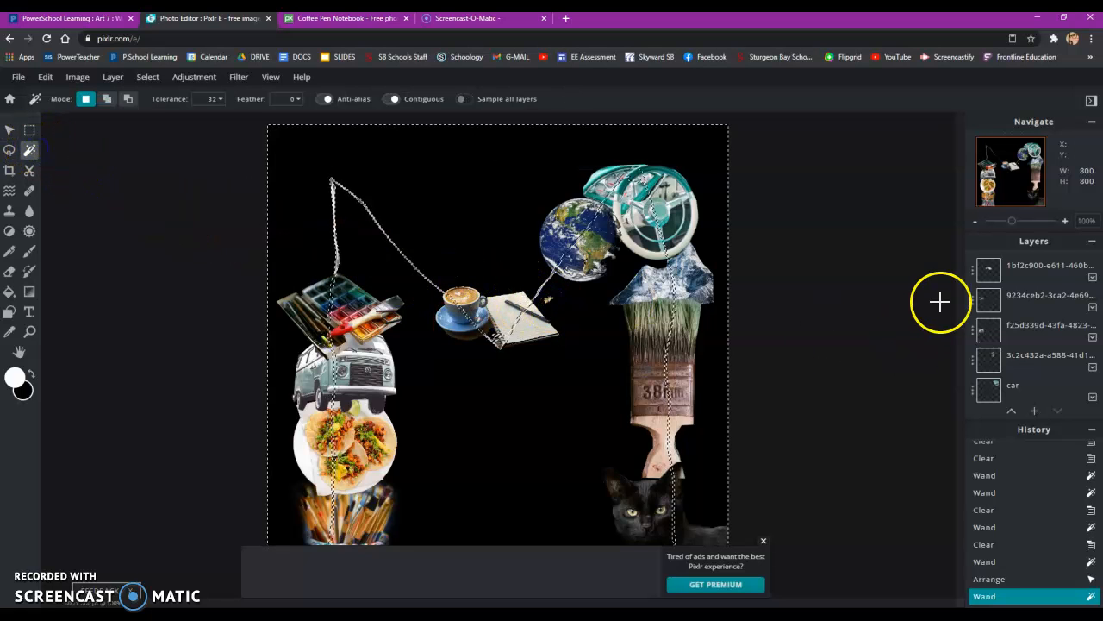
left_click(993, 266)
left_click(538, 291)
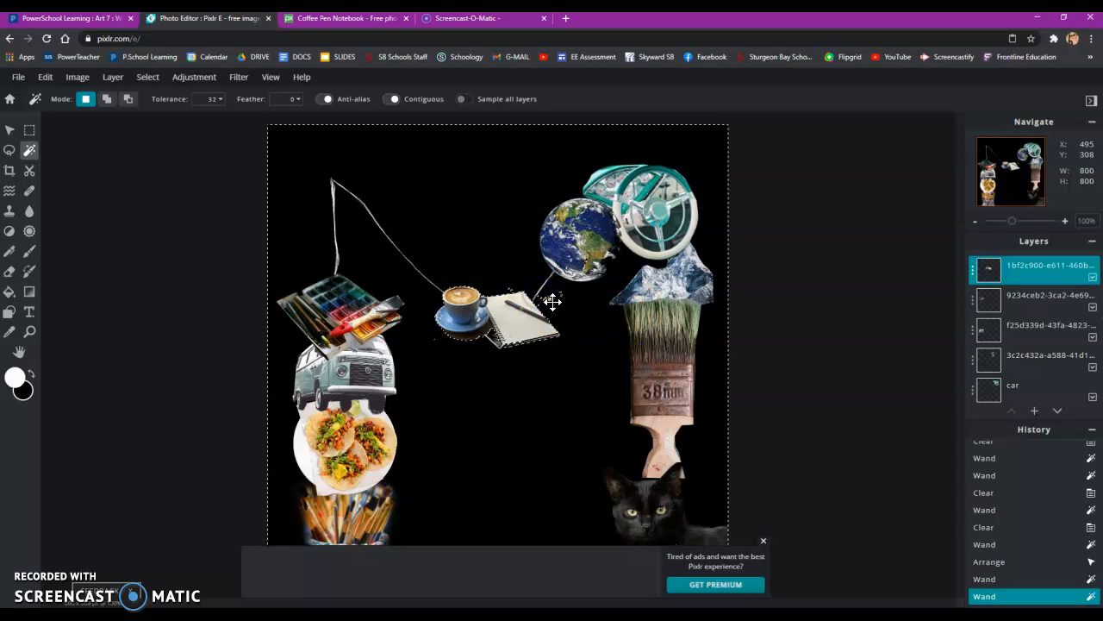
left_click(727, 324)
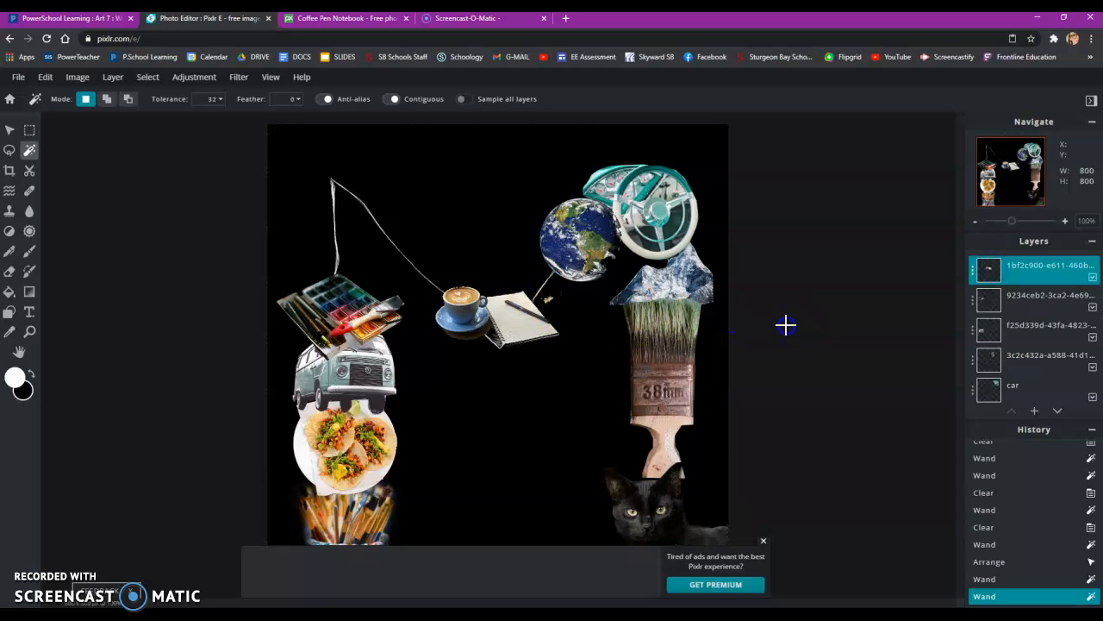
- Erase the leftover specks beside the notebook on the coffee layer with a size 40 Eraser
left_click(11, 272)
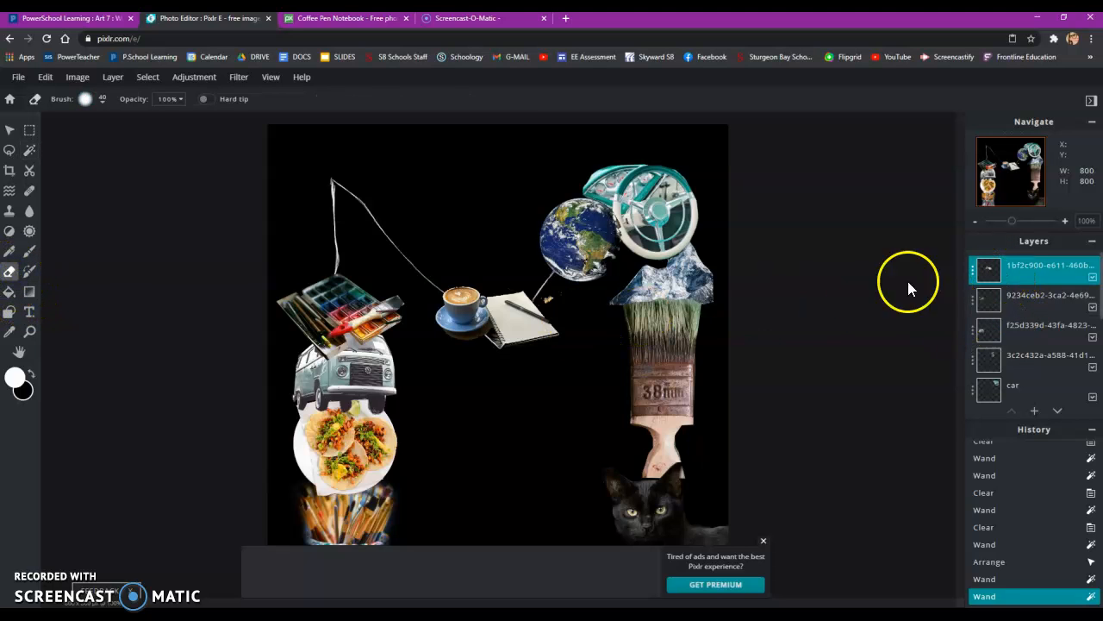
left_click(543, 299)
left_click(548, 297)
left_click(555, 295)
left_click(561, 294)
left_click(564, 293)
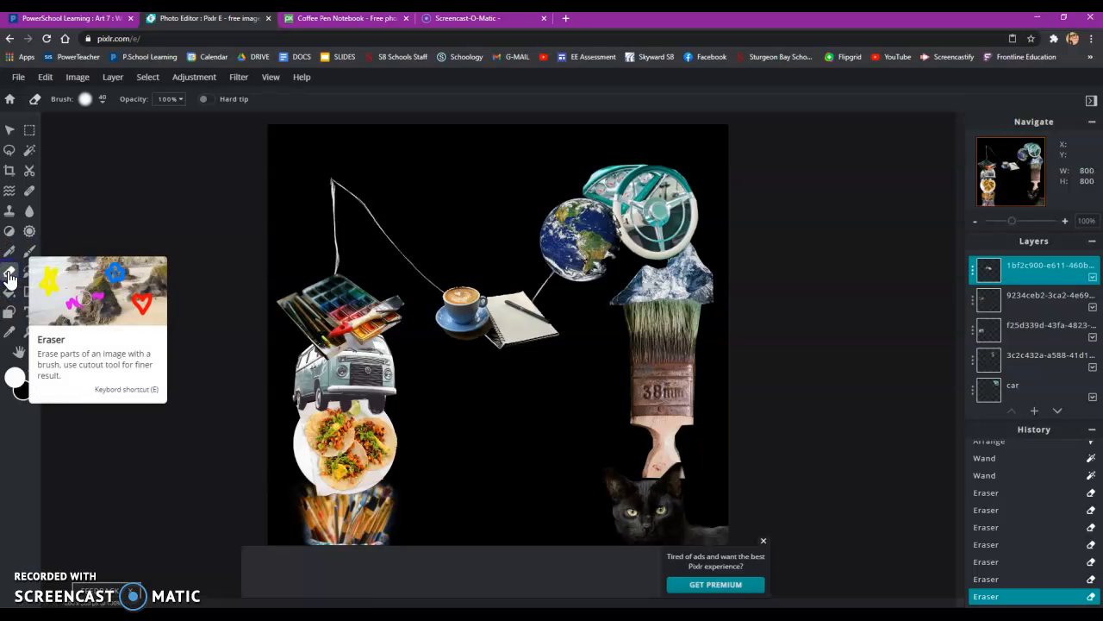
- Switch to Pixabay, search for volleyball, and open the photo of a white volleyball beside an orange basketball
left_click(366, 24)
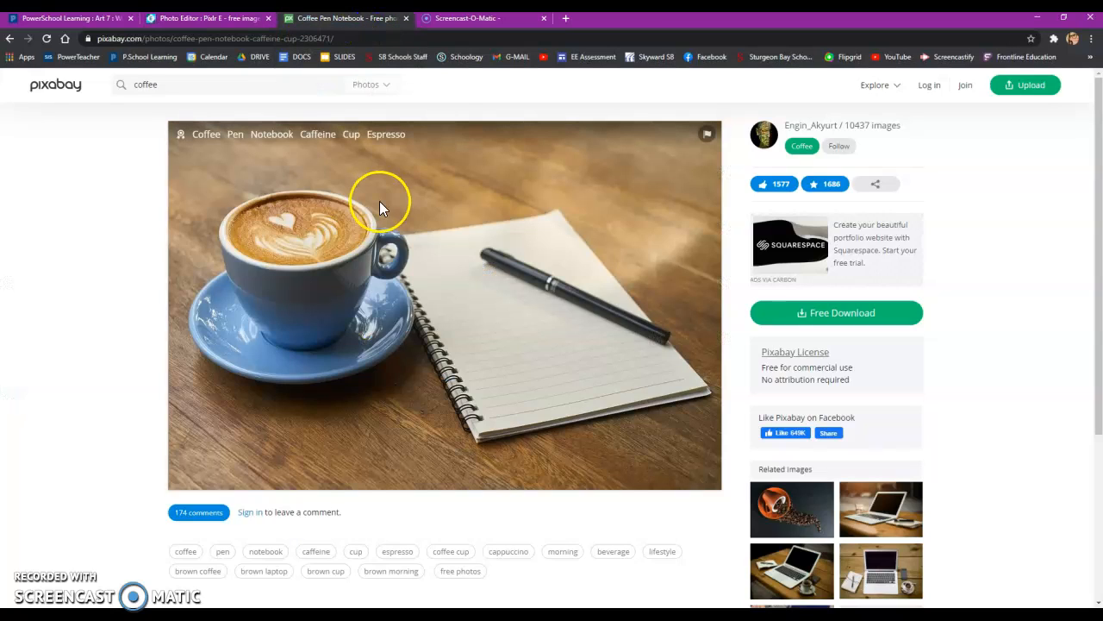
left_click(156, 86)
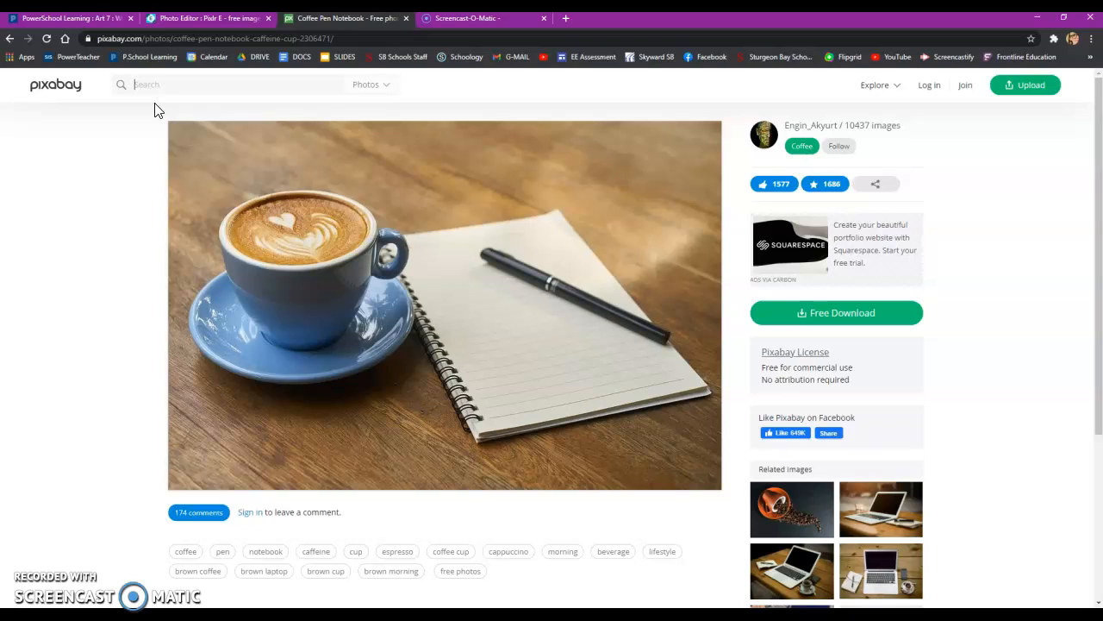
type("volleyball")
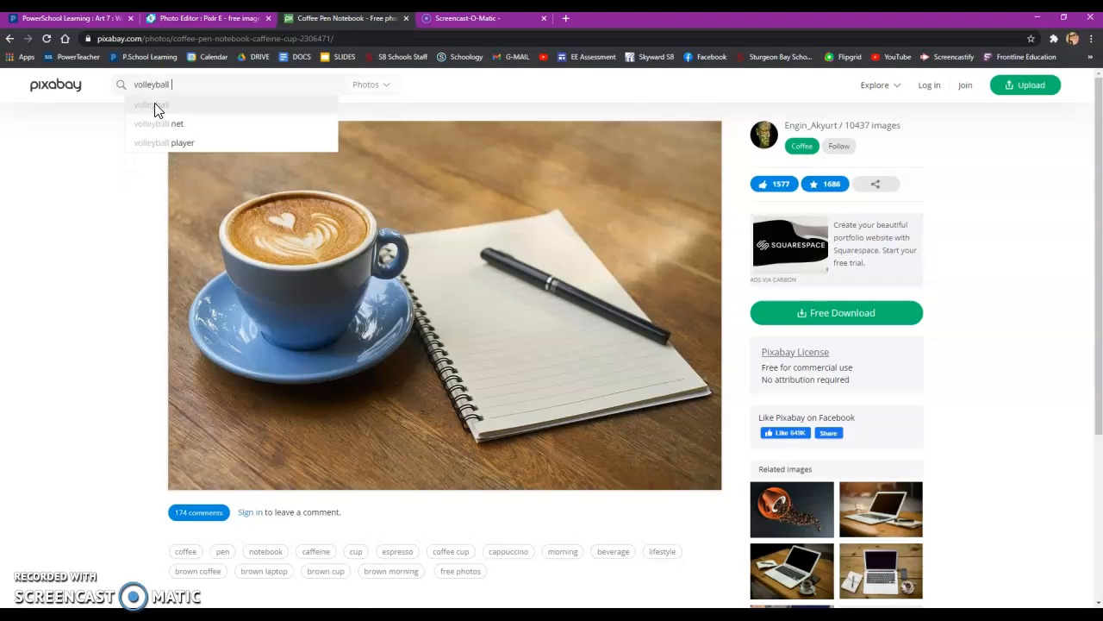
left_click(157, 111)
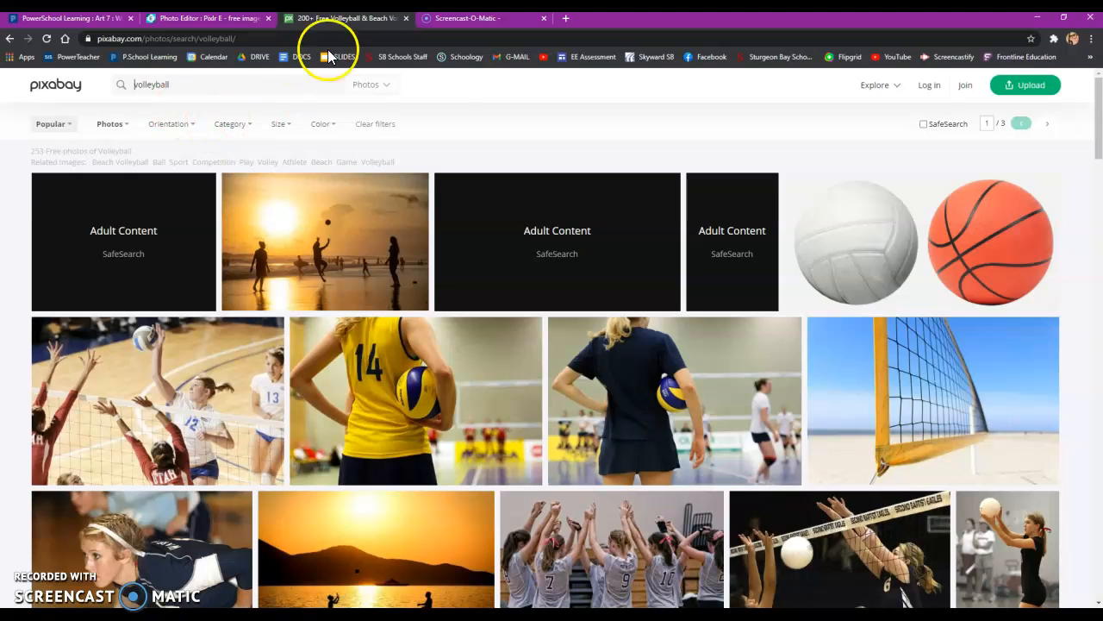
left_click(869, 253)
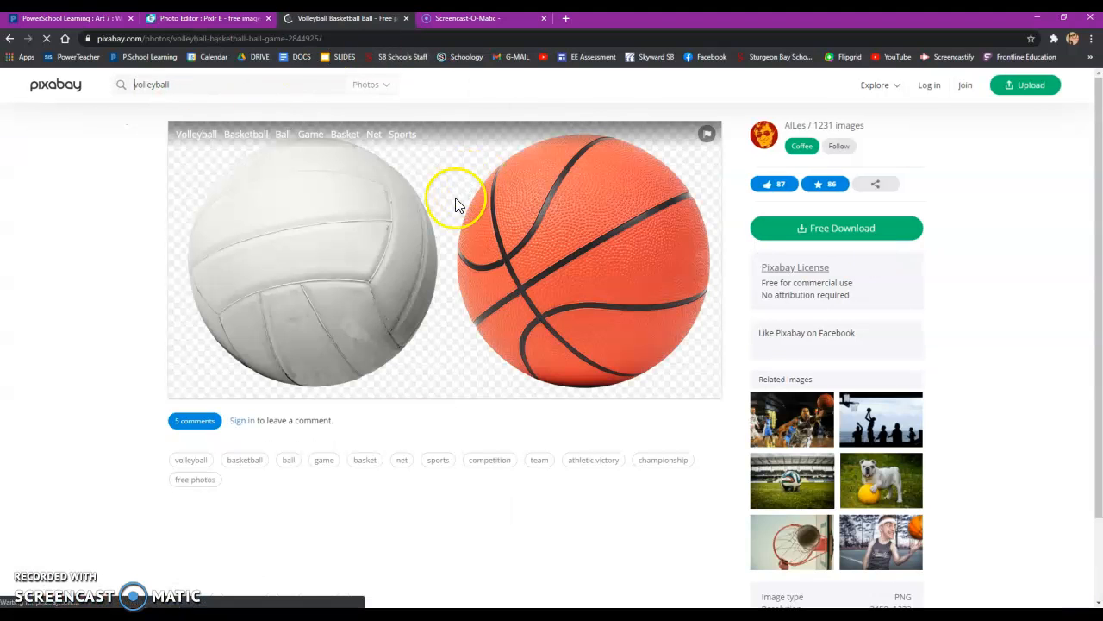
- Copy the volleyball and basketball image and paste it into the Pixlr collage as a new layer
right_click(349, 205)
left_click(396, 240)
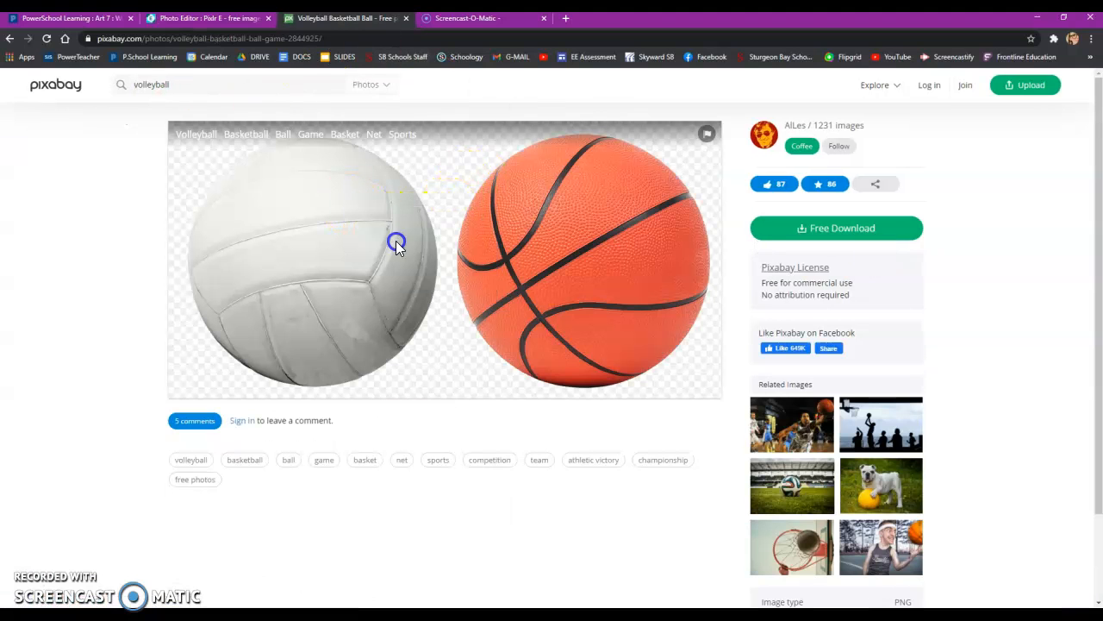
left_click(244, 19)
left_click(45, 77)
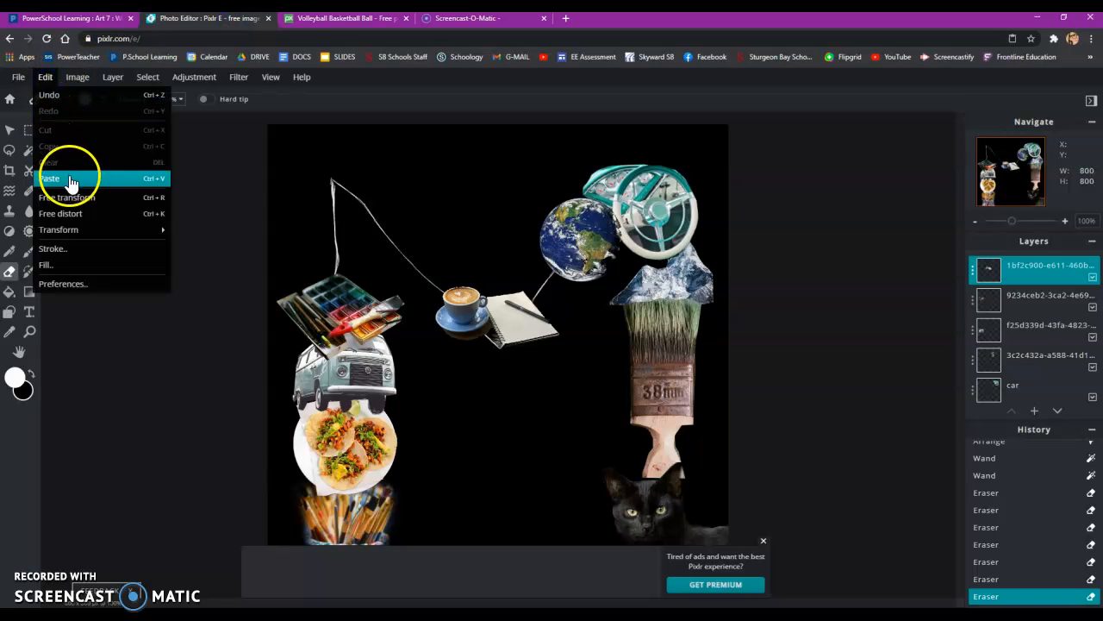
left_click(50, 178)
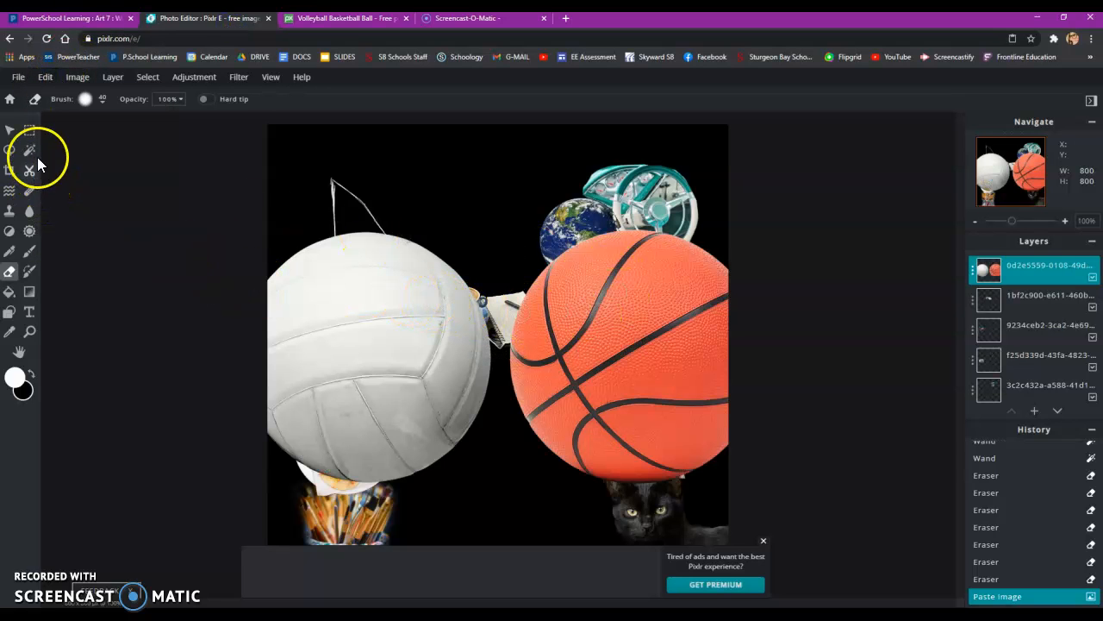
- Scale the volleyball and basketball layer down to about 229 × 115 px and place it just below the notebook
left_click(11, 132)
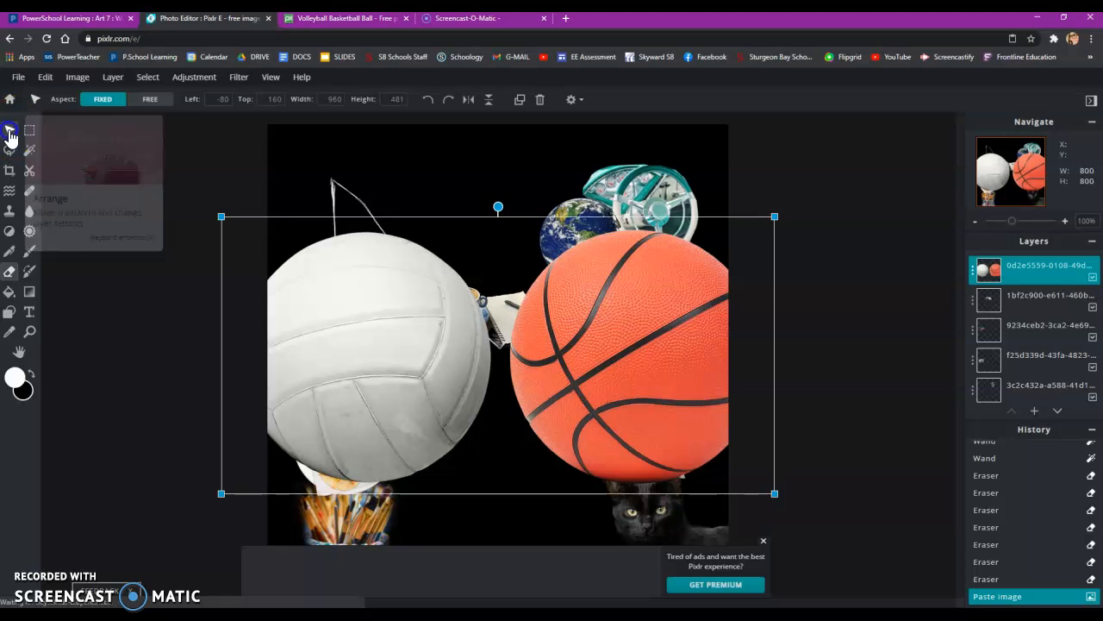
left_click_drag(394, 316, 433, 308)
left_click_drag(811, 208, 603, 387)
left_click_drag(531, 332, 664, 264)
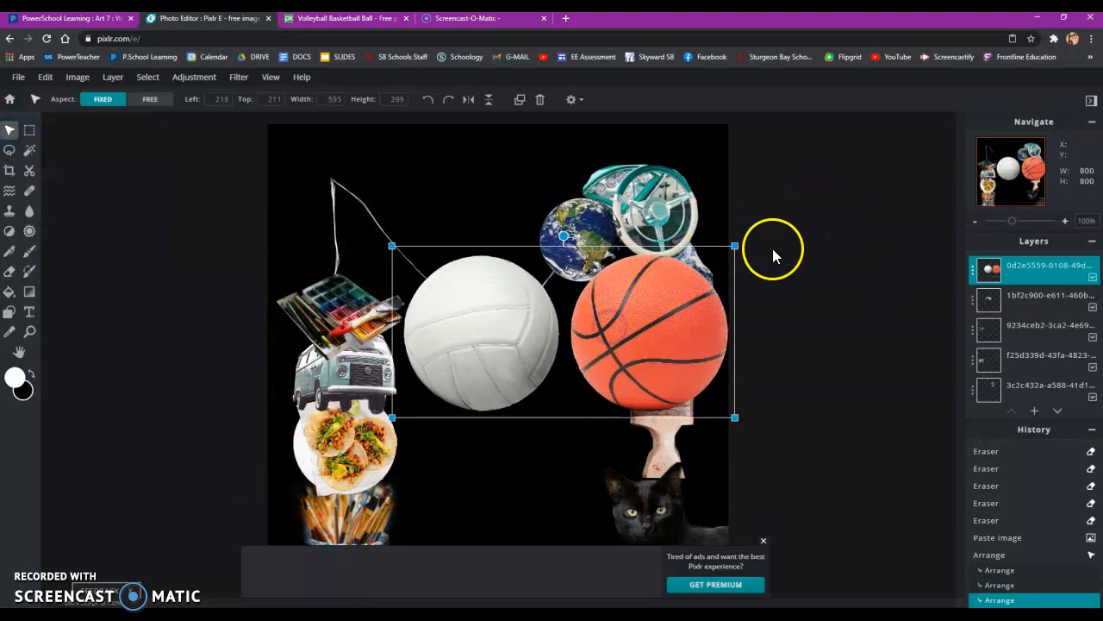
left_click_drag(730, 247, 635, 295)
left_click_drag(571, 381, 672, 304)
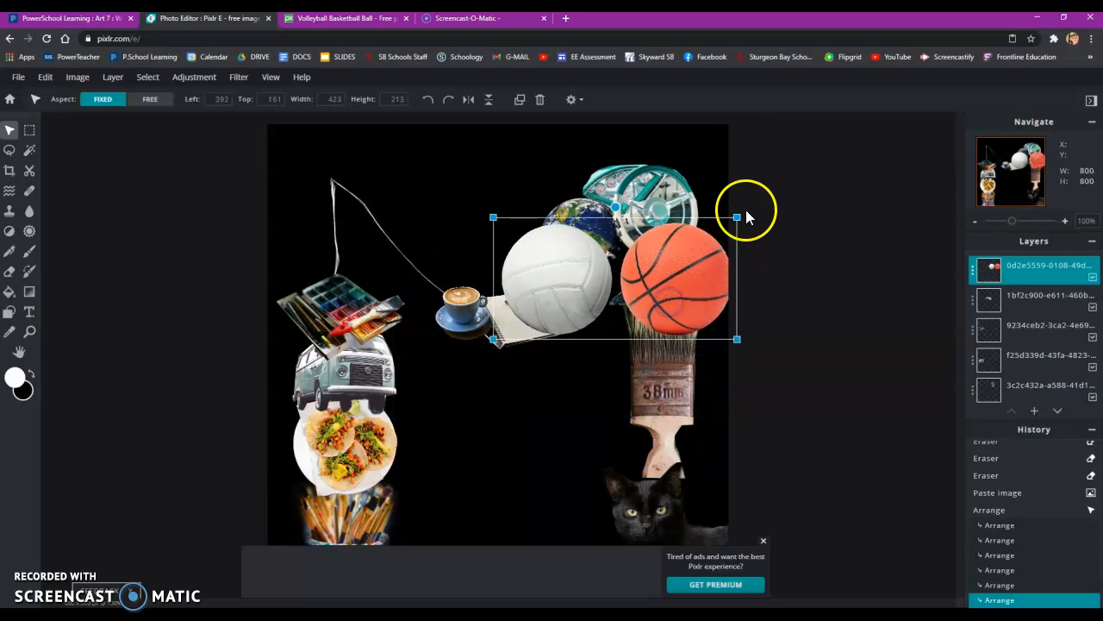
left_click_drag(719, 238, 655, 259)
mouse_move(608, 320)
left_mouse_down()
mouse_move(394, 278)
mouse_move(502, 288)
mouse_move(558, 385)
left_mouse_up()
left_click_drag(616, 323, 558, 352)
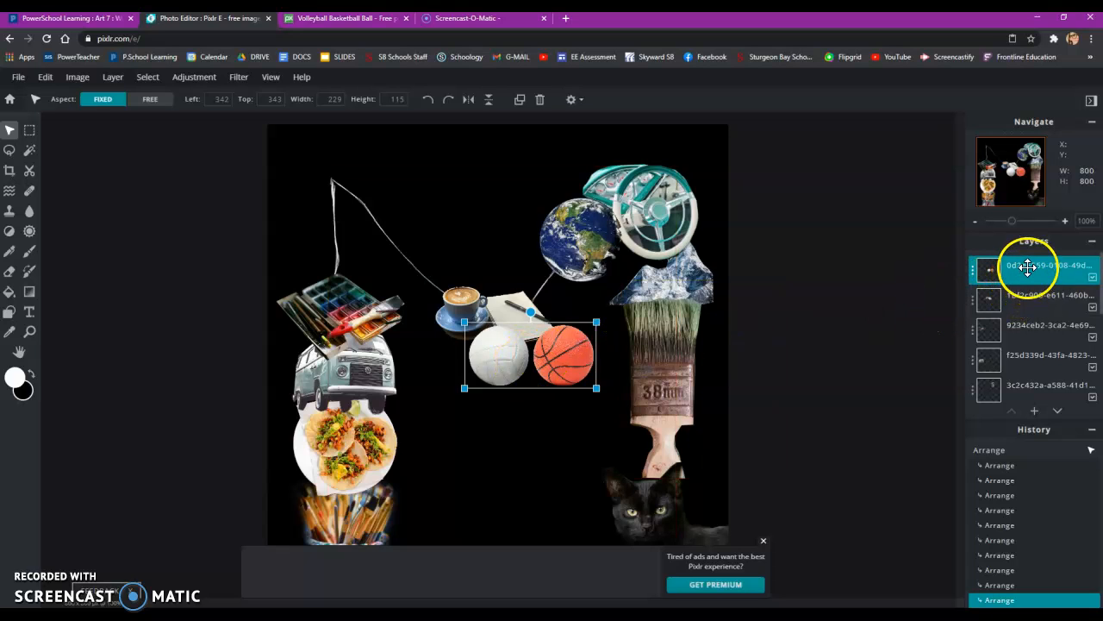
- Move the balls layer beneath the coffee layer and erase the basketball with the size 40 Eraser, keeping the volleyball
left_click_drag(1028, 269, 1035, 310)
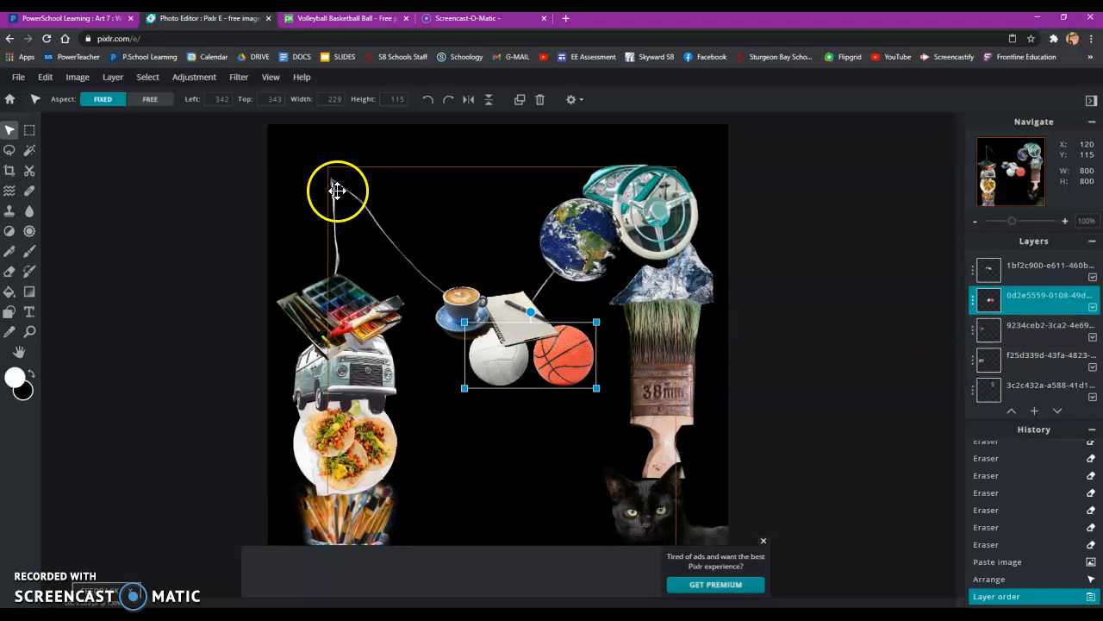
left_click(10, 272)
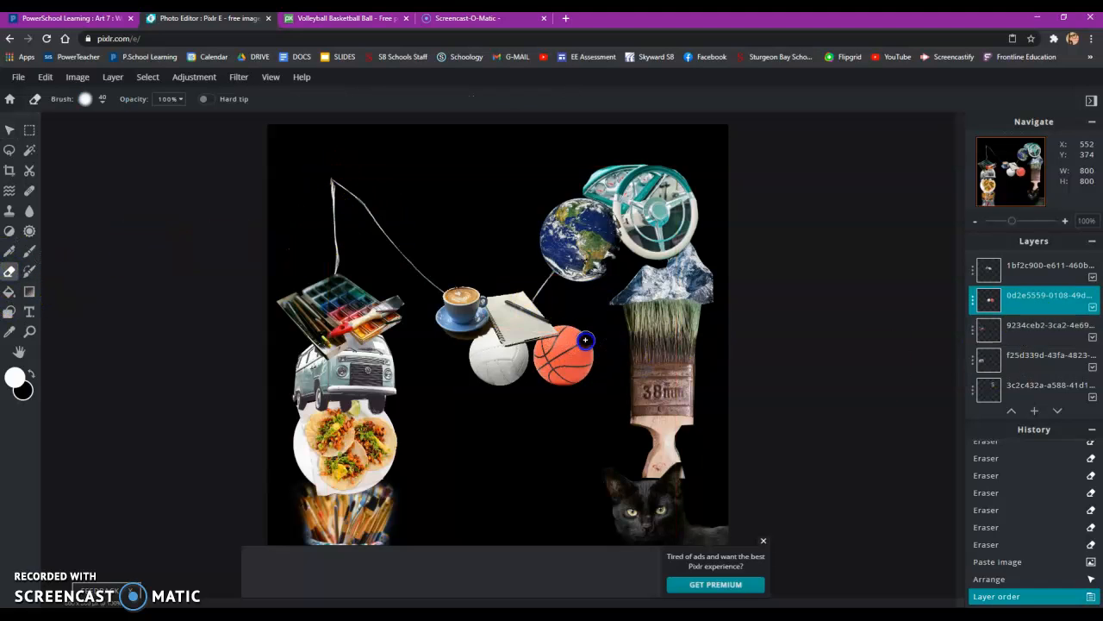
mouse_move(546, 335)
left_mouse_down()
mouse_move(550, 384)
mouse_move(554, 326)
mouse_move(566, 399)
mouse_move(565, 362)
mouse_move(573, 392)
left_mouse_up()
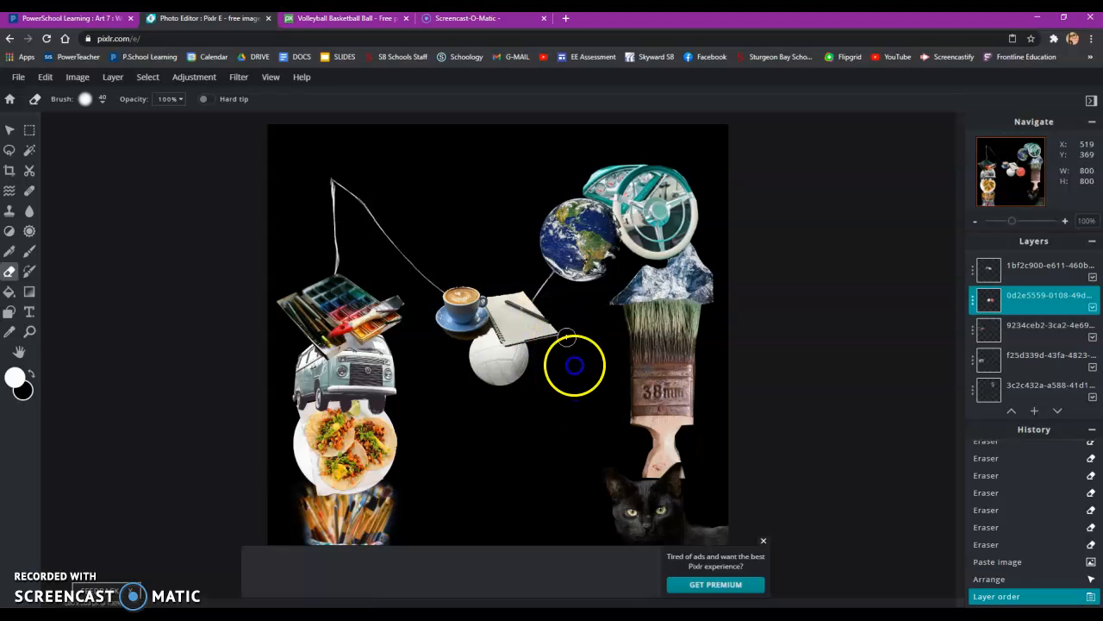
left_click_drag(566, 337, 591, 296)
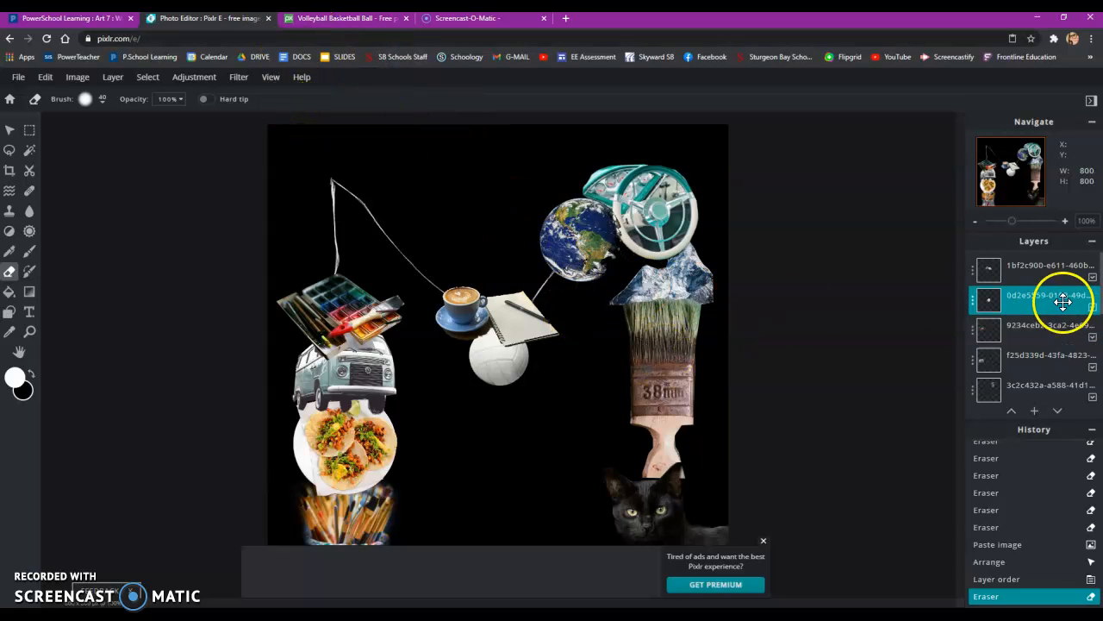
- Switch to Pixabay, search for campfire, and open the upright night photo of a small campfire with flying sparks
left_click(353, 22)
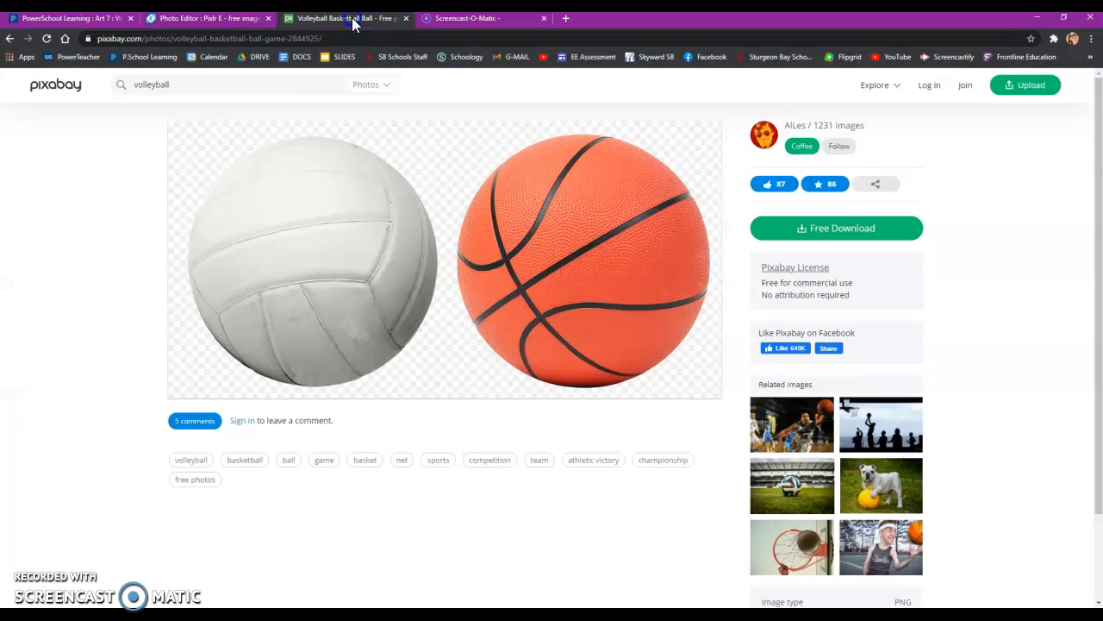
left_click_drag(190, 85, 78, 82)
type("campfire")
key("Return")
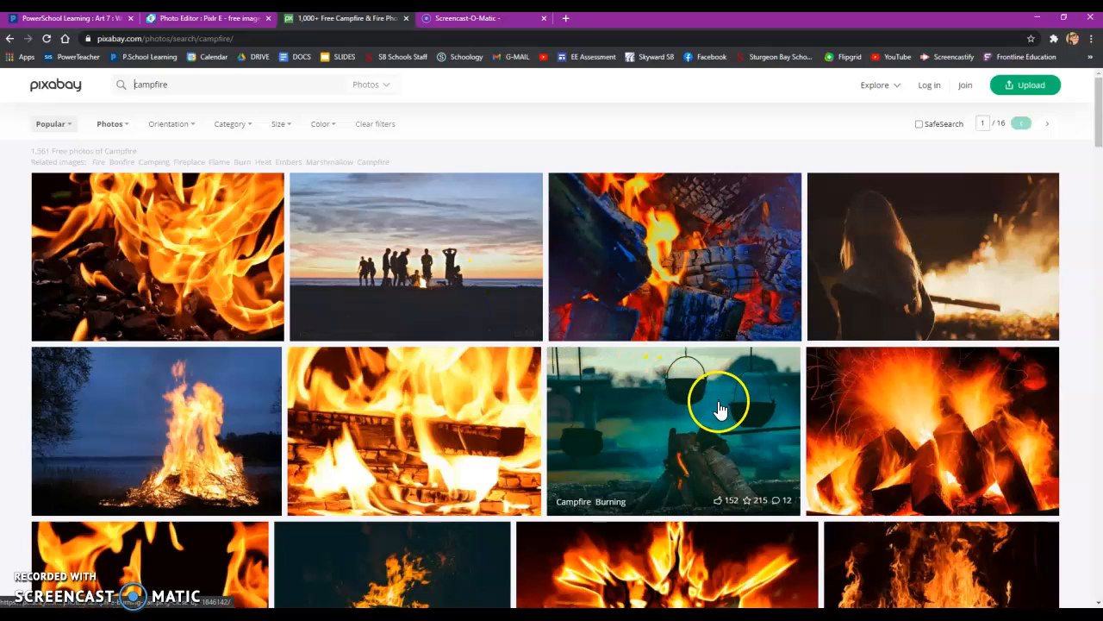
scroll(719, 410, "down", 5)
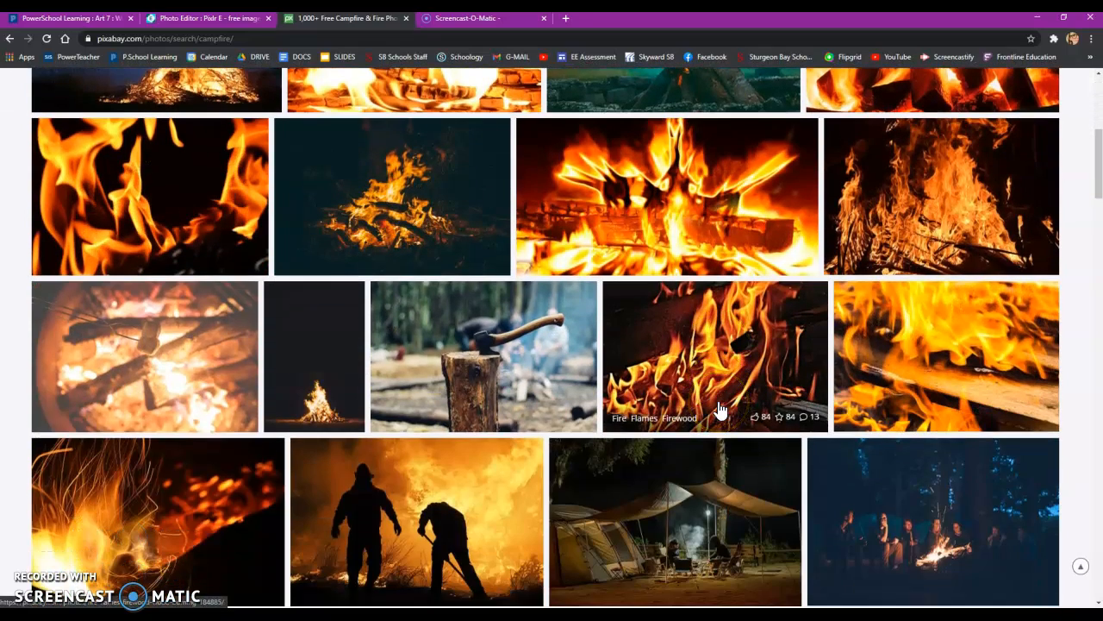
scroll(719, 410, "down", 7)
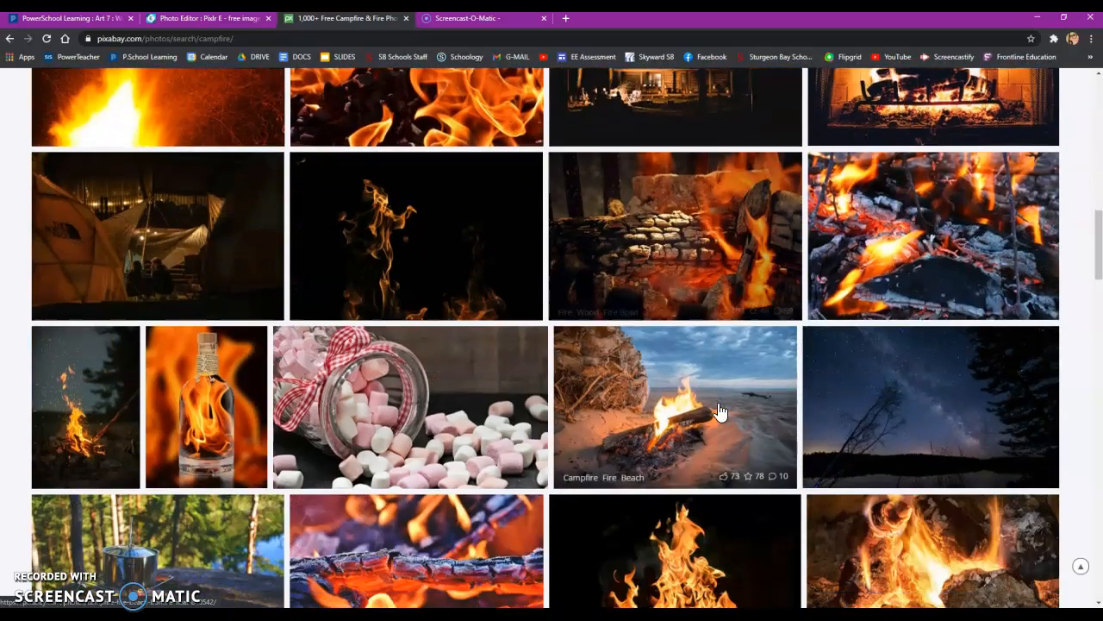
scroll(720, 412, "up", 7)
scroll(720, 412, "down", 5)
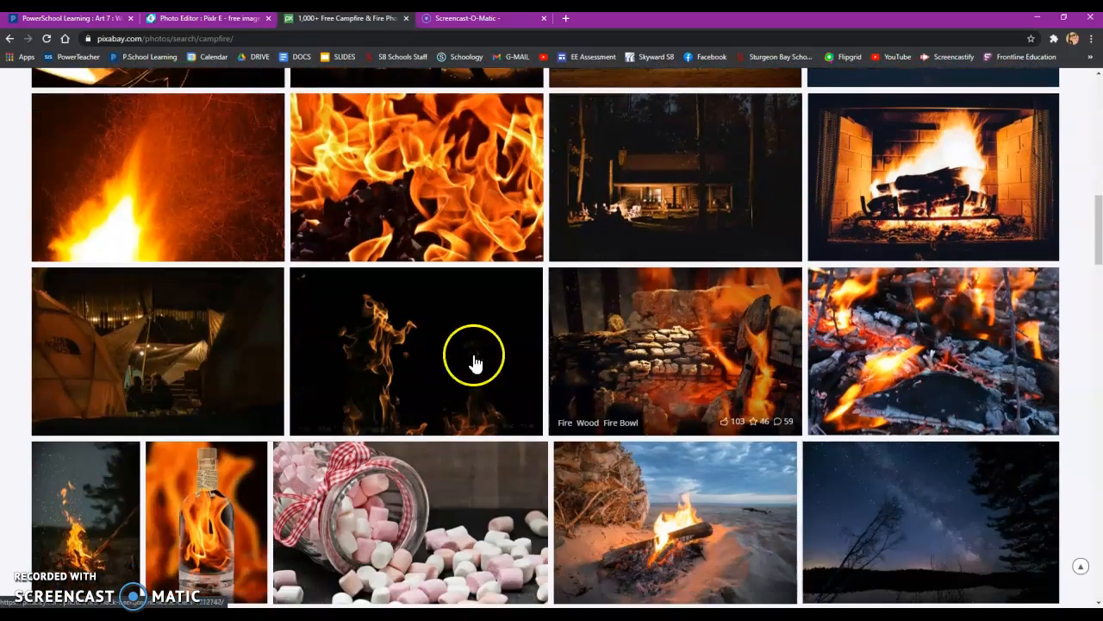
left_click(95, 527)
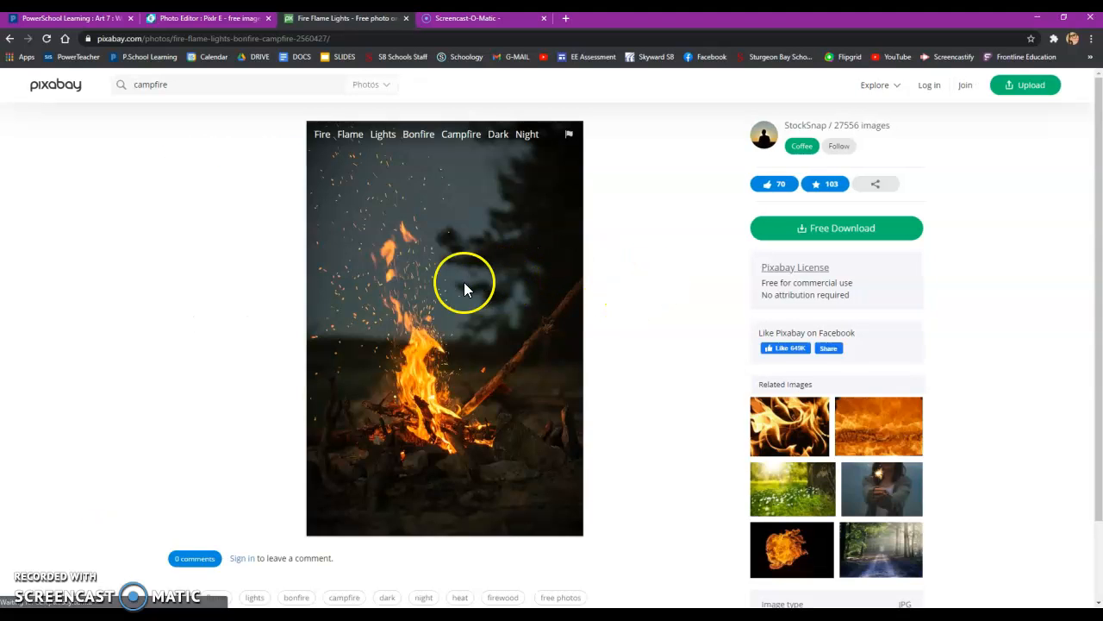
- Copy the campfire photo and paste it into the Pixlr collage as a new layer
right_click(479, 310)
left_click(513, 350)
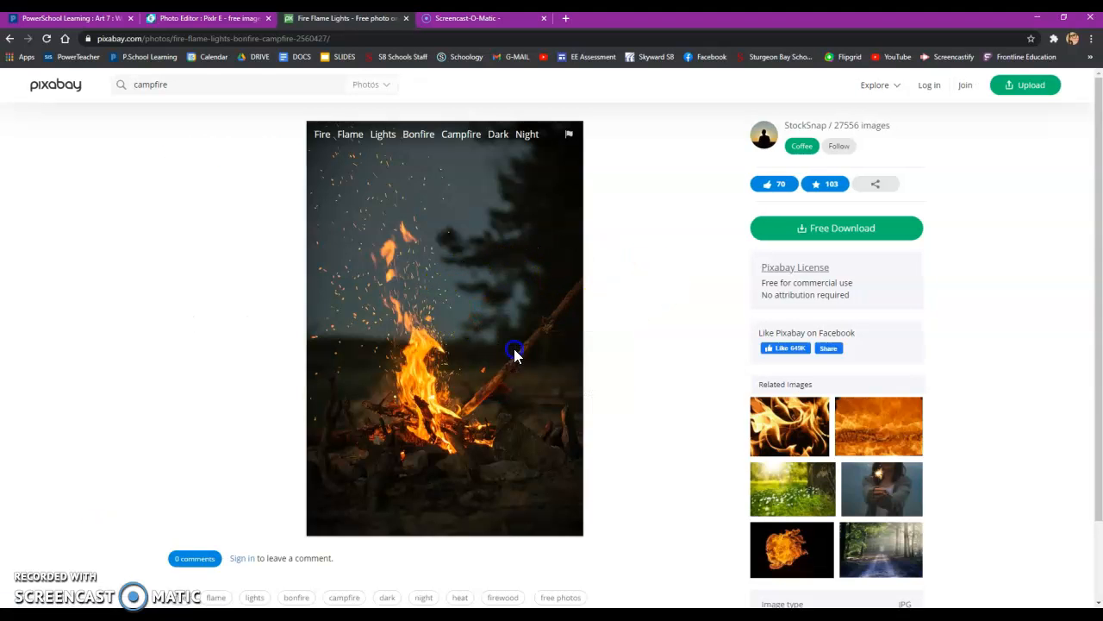
left_click(191, 21)
left_click(41, 78)
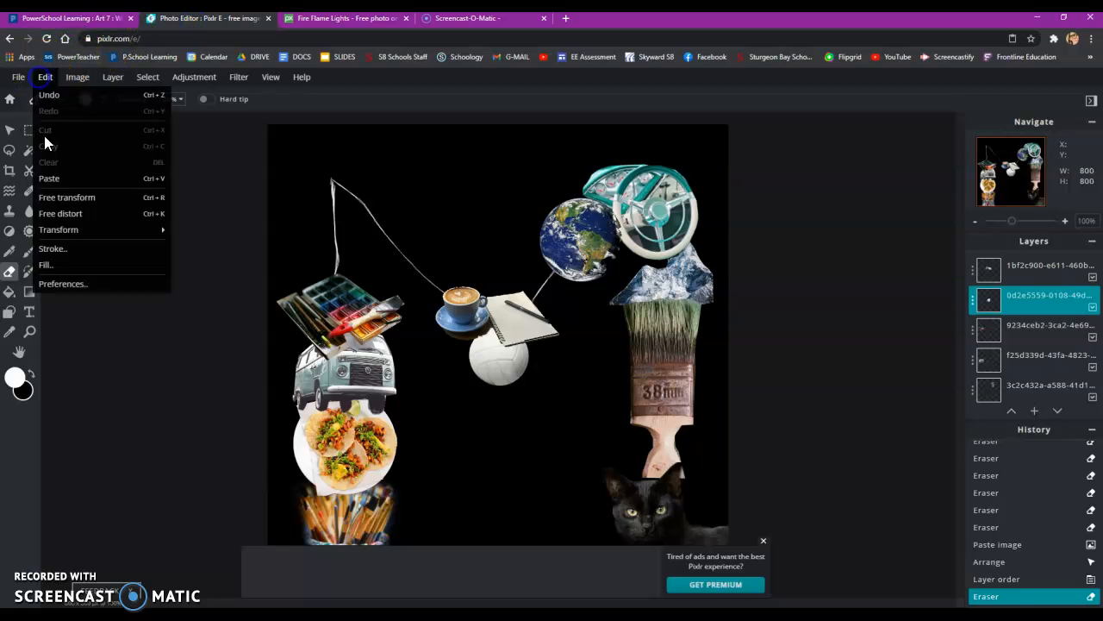
left_click(54, 175)
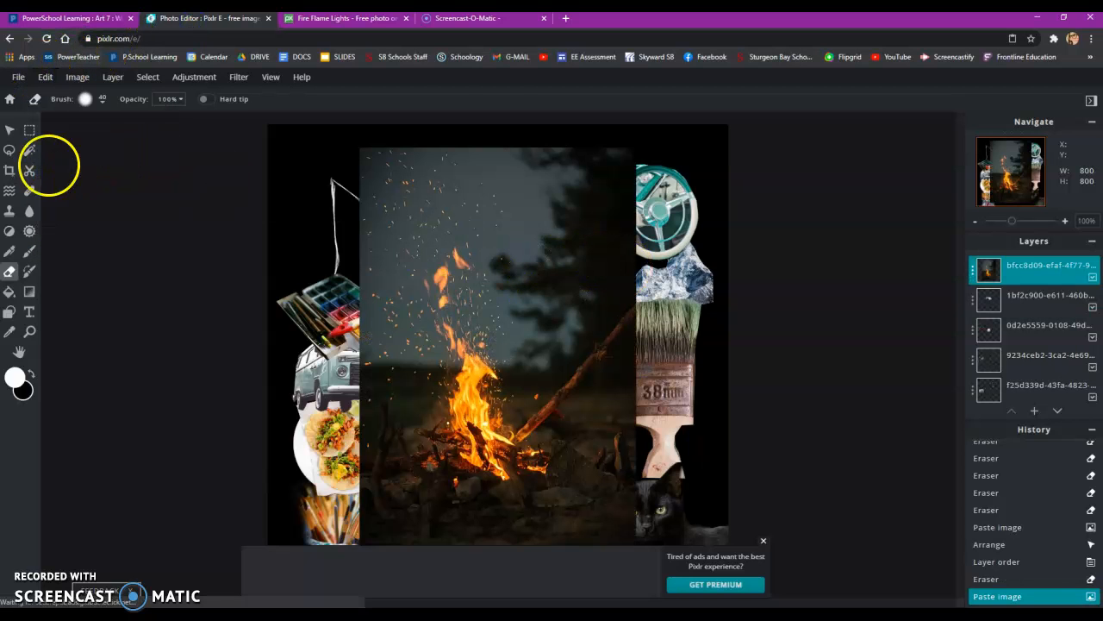
- Scale the campfire layer down to about 178 × 267 px and place it directly above the paint set on the M
left_click(9, 129)
left_click_drag(637, 149, 499, 415)
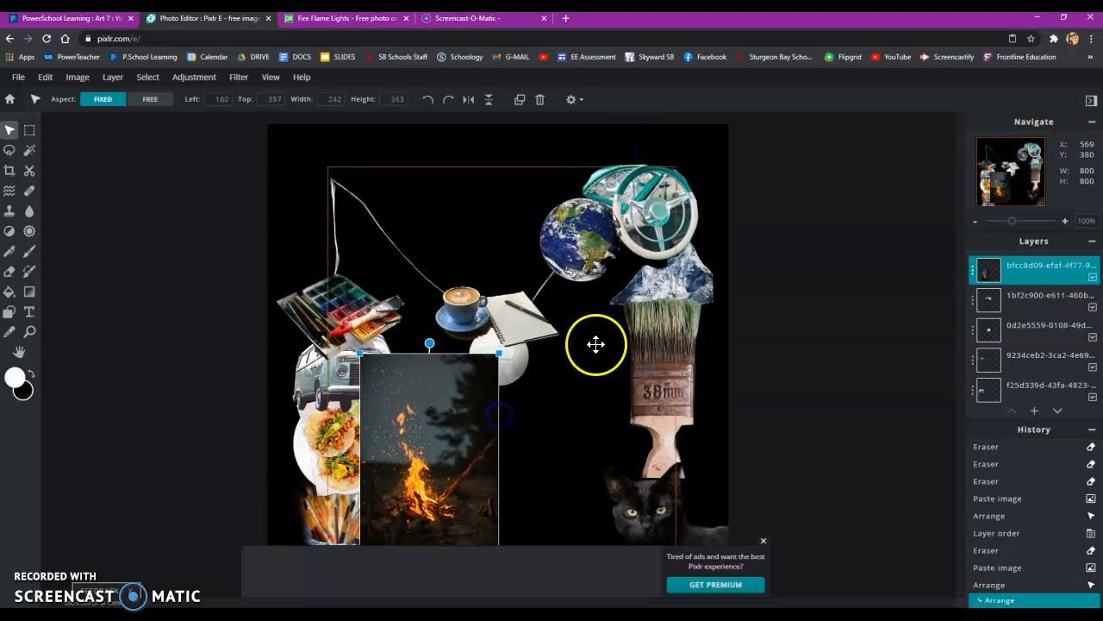
left_click_drag(443, 475, 426, 346)
left_click_drag(485, 225, 447, 278)
left_click_drag(400, 362, 347, 223)
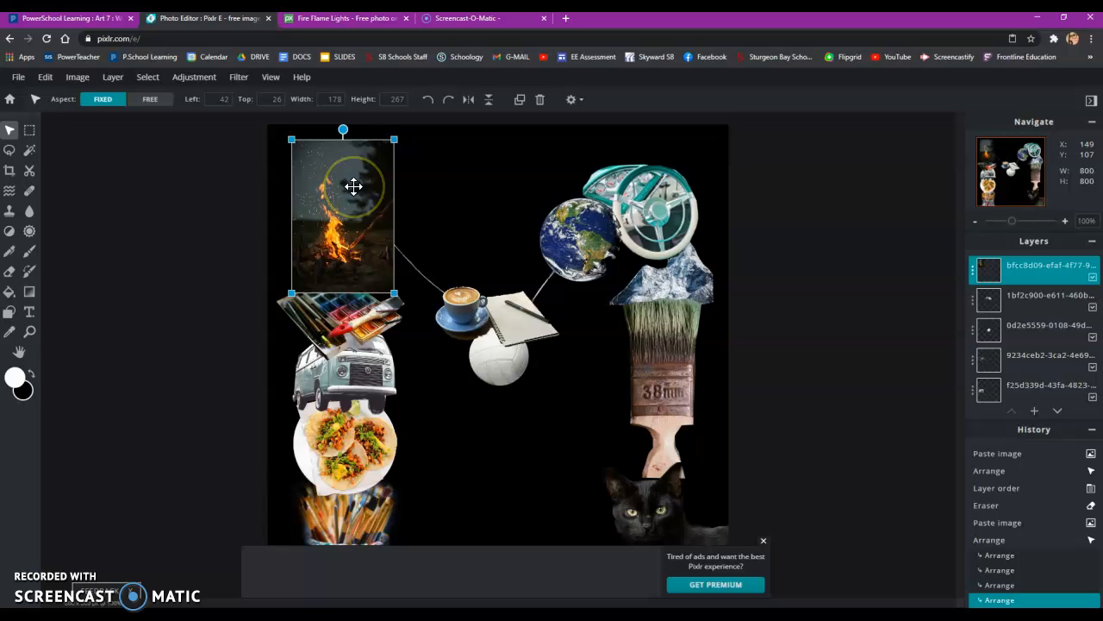
left_click_drag(352, 195, 349, 197)
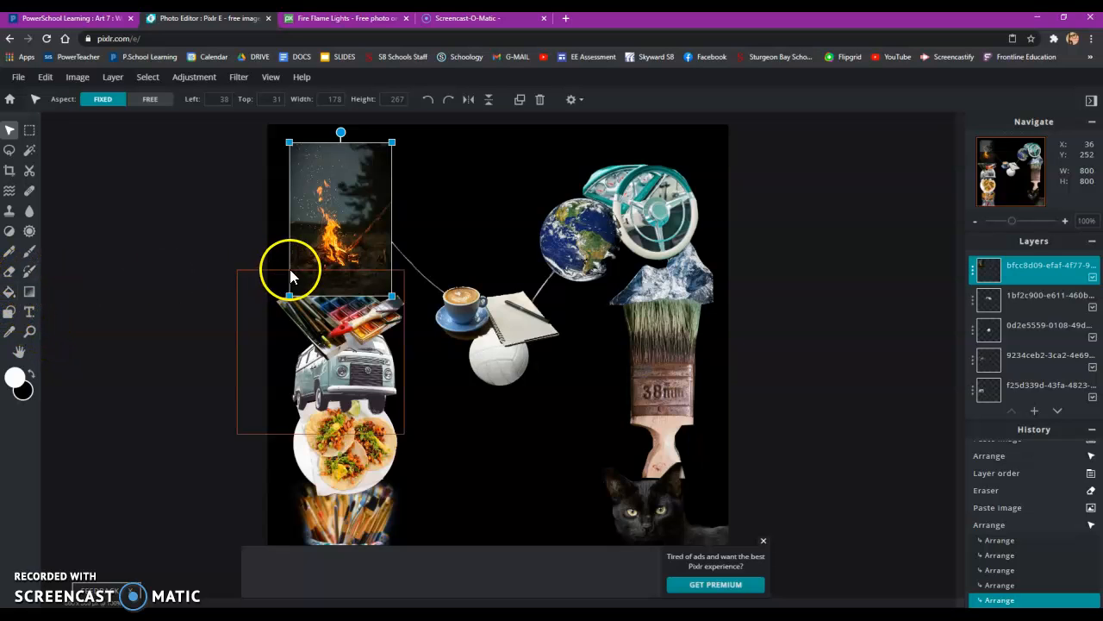
left_click_drag(328, 250, 295, 265)
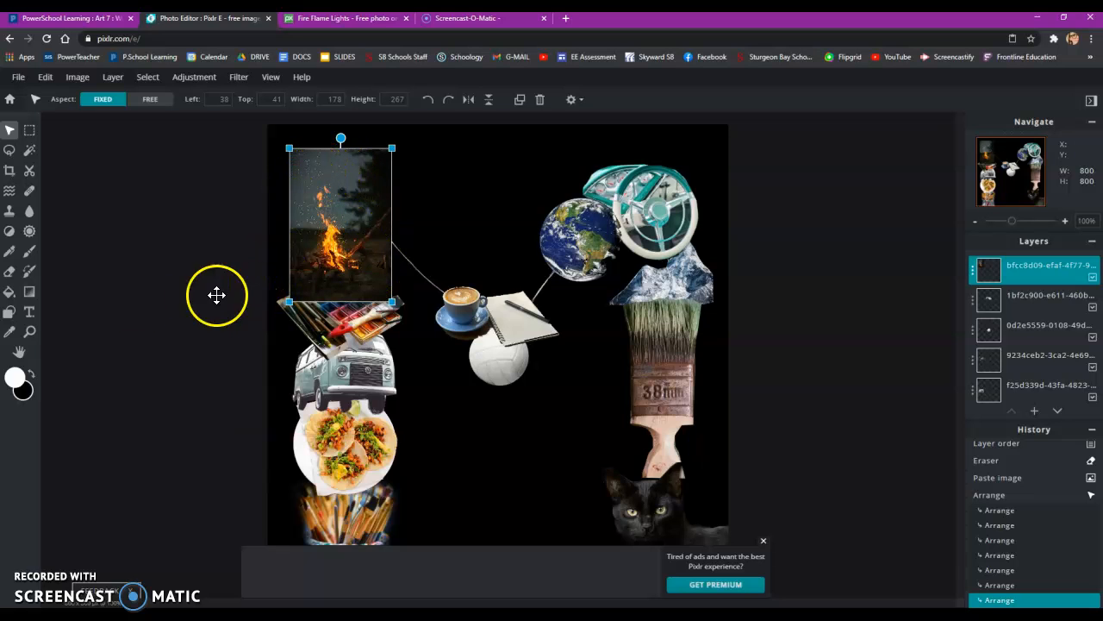
- Set up the Eraser with a soft brush of 197 px size and 44% softness
left_click(11, 272)
left_click(82, 99)
left_click(29, 272)
left_click_drag(96, 142, 136, 175)
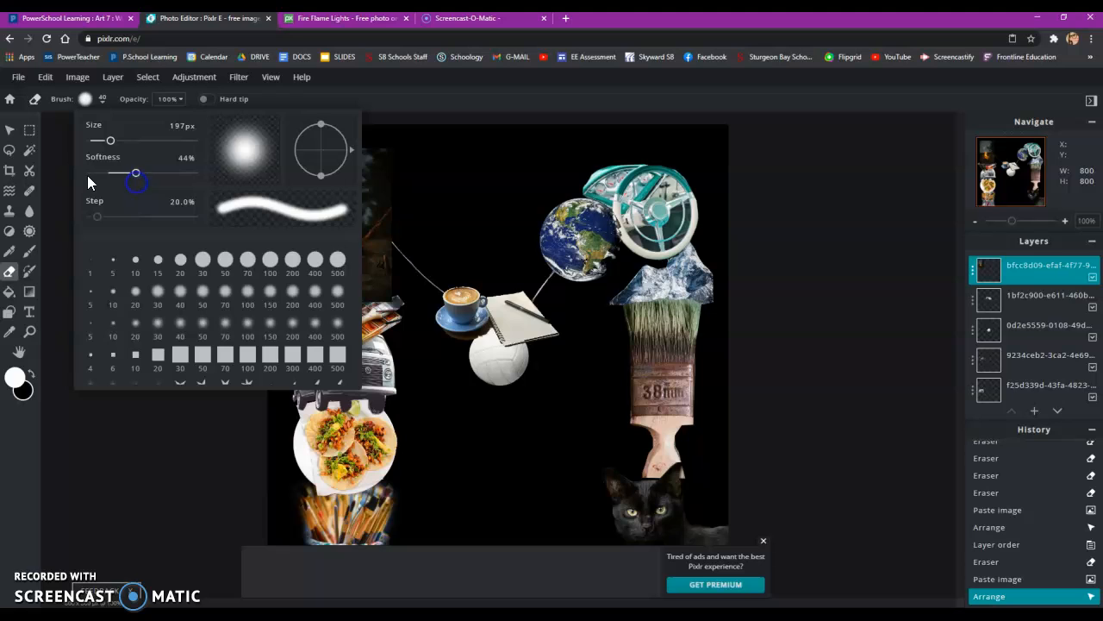
left_click(69, 178)
- Erase the dark sky and ground around the campfire so only the glowing flames and embers remain
left_click(406, 188)
left_click(389, 173)
mouse_move(388, 171)
left_mouse_down()
mouse_move(289, 153)
mouse_move(270, 166)
mouse_move(267, 193)
left_mouse_up()
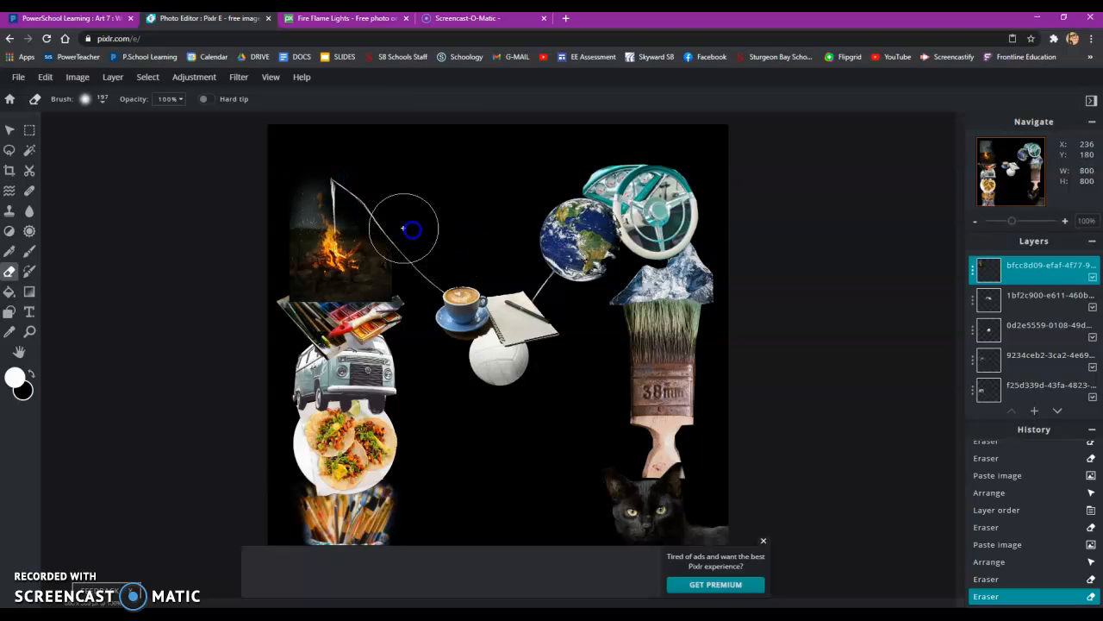
left_click_drag(399, 246, 353, 226)
mouse_move(281, 236)
left_mouse_down()
mouse_move(290, 182)
mouse_move(258, 309)
mouse_move(279, 318)
left_mouse_up()
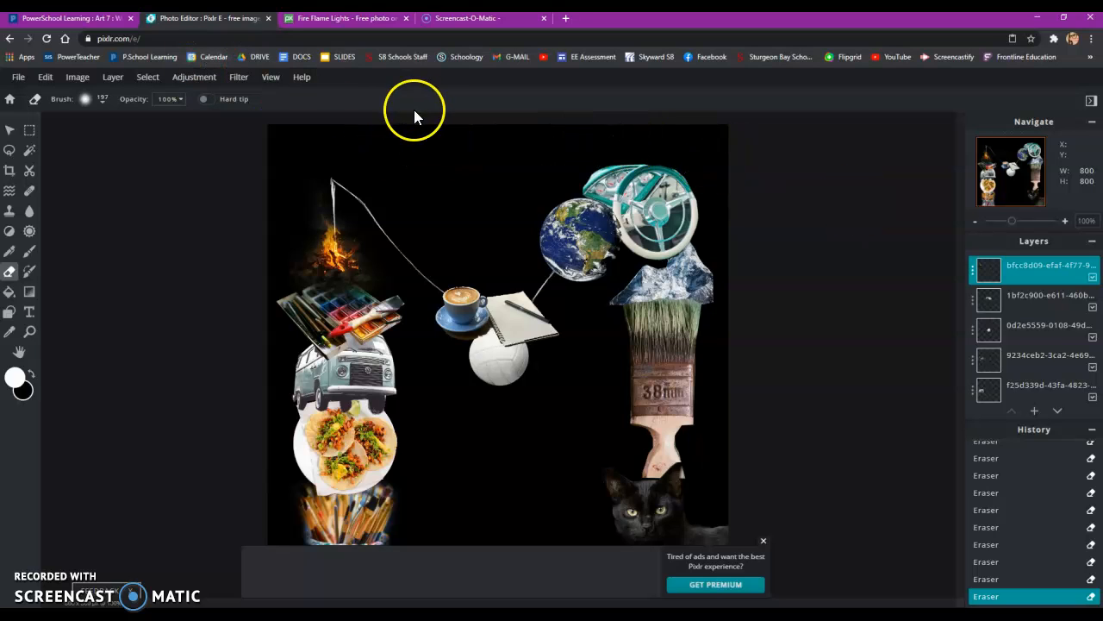
- Switch to Pixabay, search for apple, and open the photo of a red apple on a stack of books
left_click(343, 21)
left_click(203, 80)
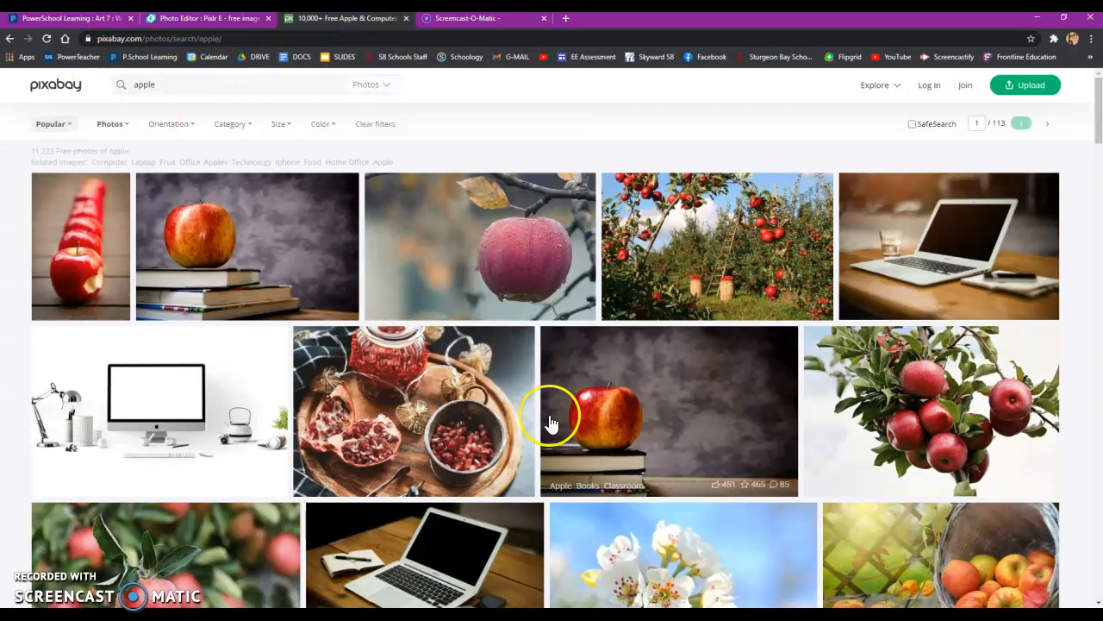
left_click(628, 417)
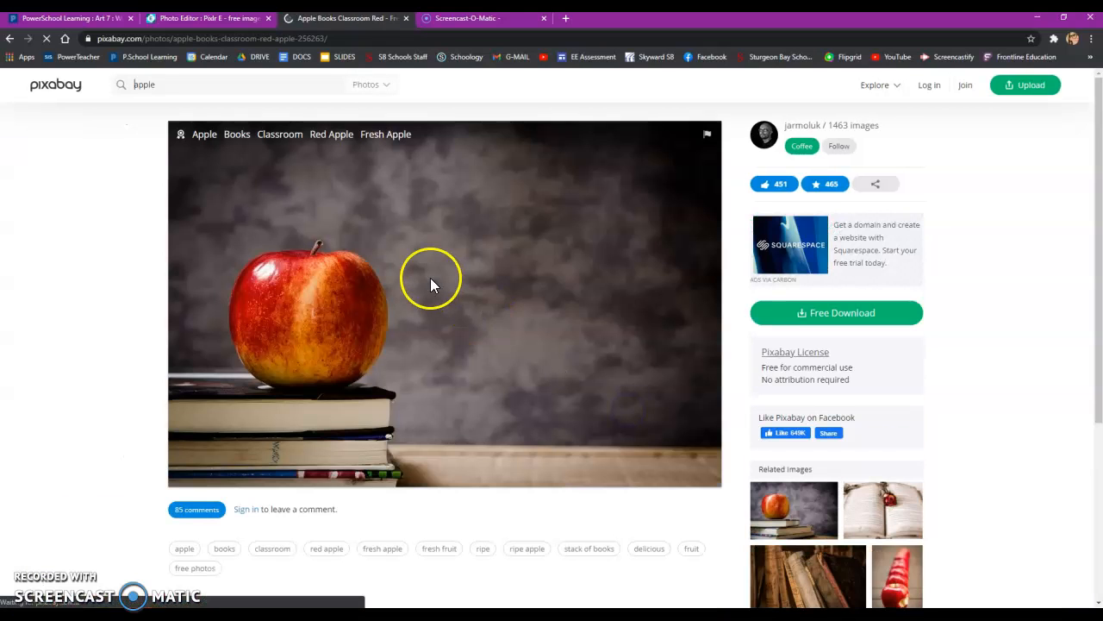
- Copy the apple and books photo and paste it into the Pixlr collage as a new layer
right_click(431, 279)
left_click(457, 313)
left_click(177, 18)
left_click(45, 77)
left_click(61, 178)
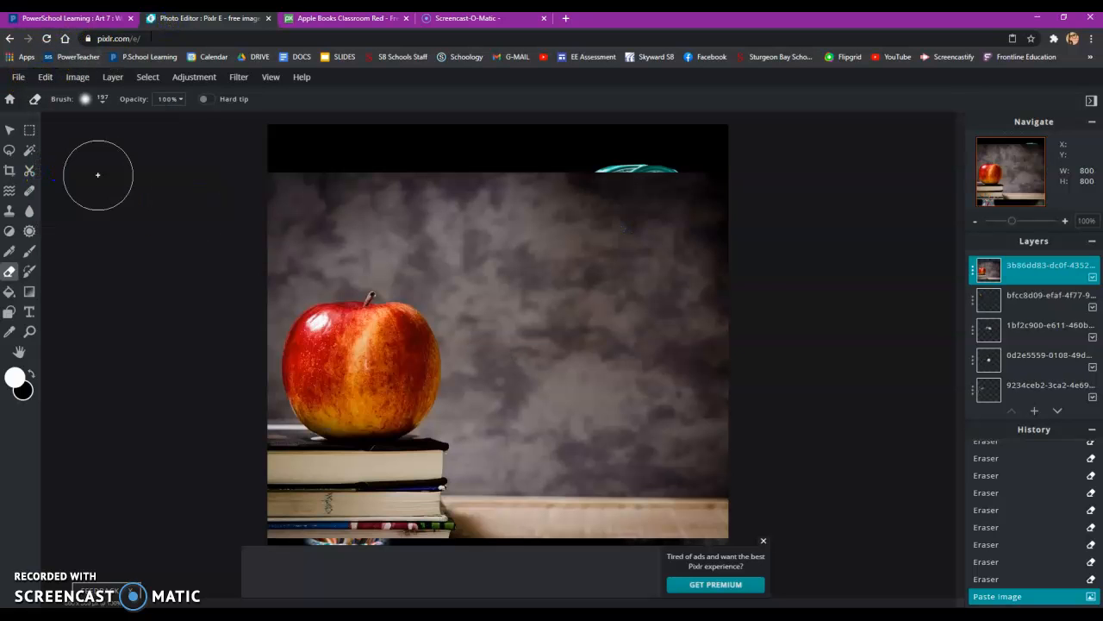
- Scale the pasted apple photo down to about 391 × 258 px and position its apple between the notebook and the globe
left_click(10, 129)
left_click_drag(778, 194, 523, 446)
left_click_drag(376, 409, 658, 323)
left_click_drag(533, 275, 563, 266)
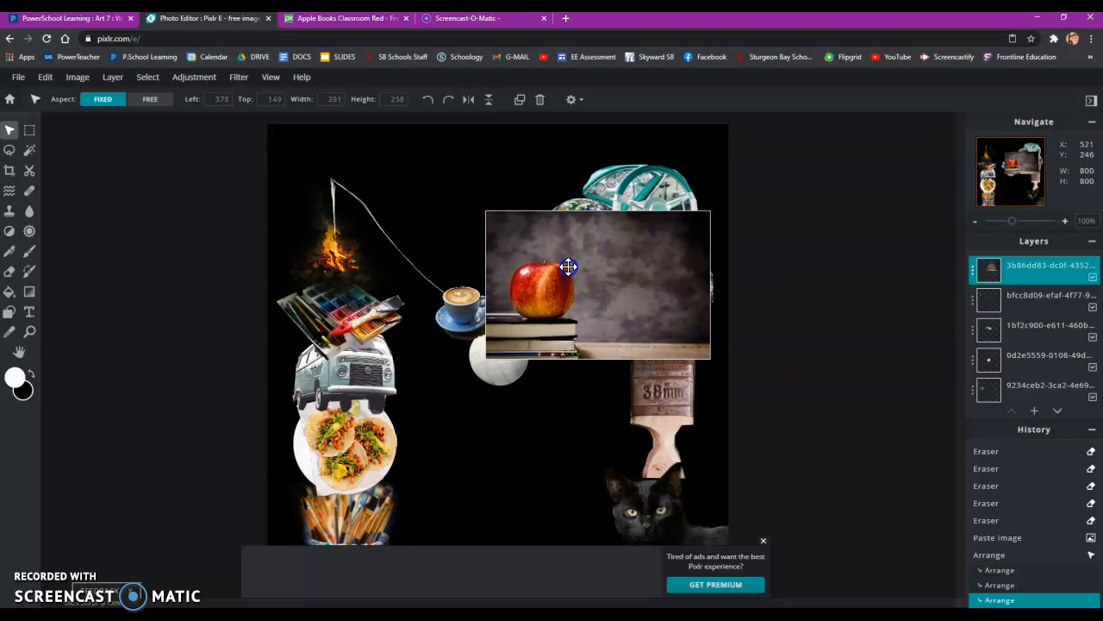
- Cut out the apple by tracing it with the polygonal Lasso, inverting the selection and deleting the background and books
left_click(10, 151)
left_click(106, 100)
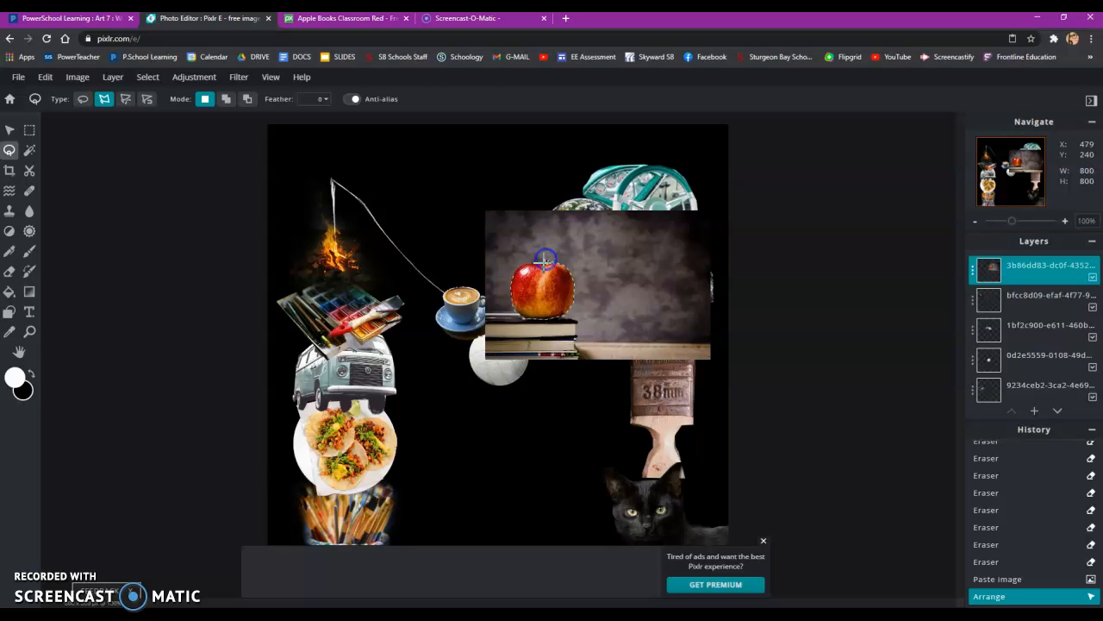
left_click(515, 272)
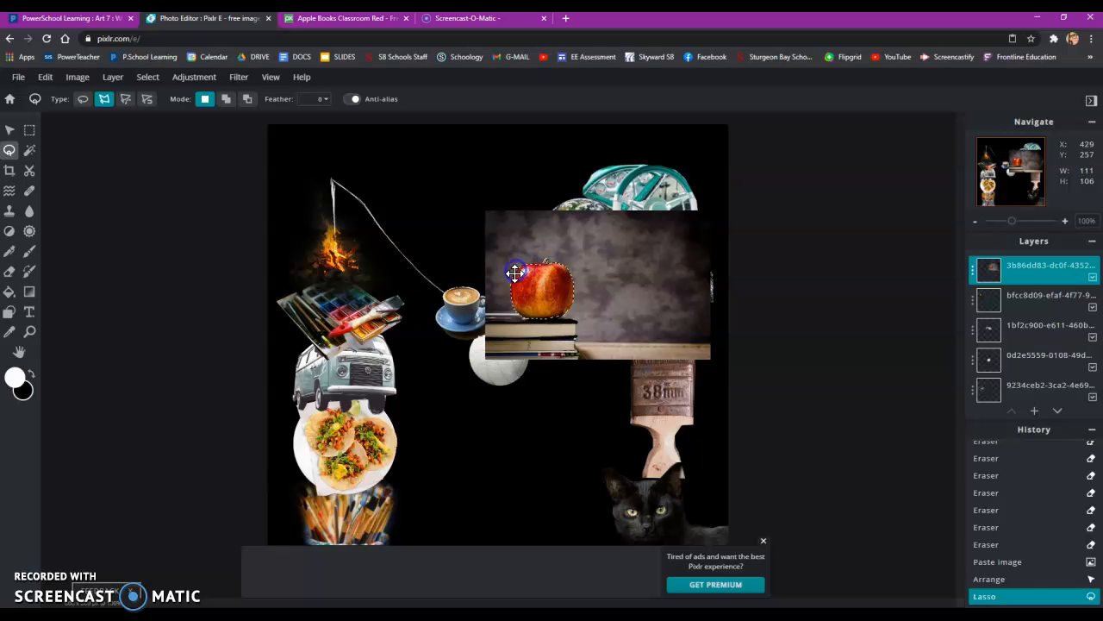
left_click(148, 77)
left_click(168, 144)
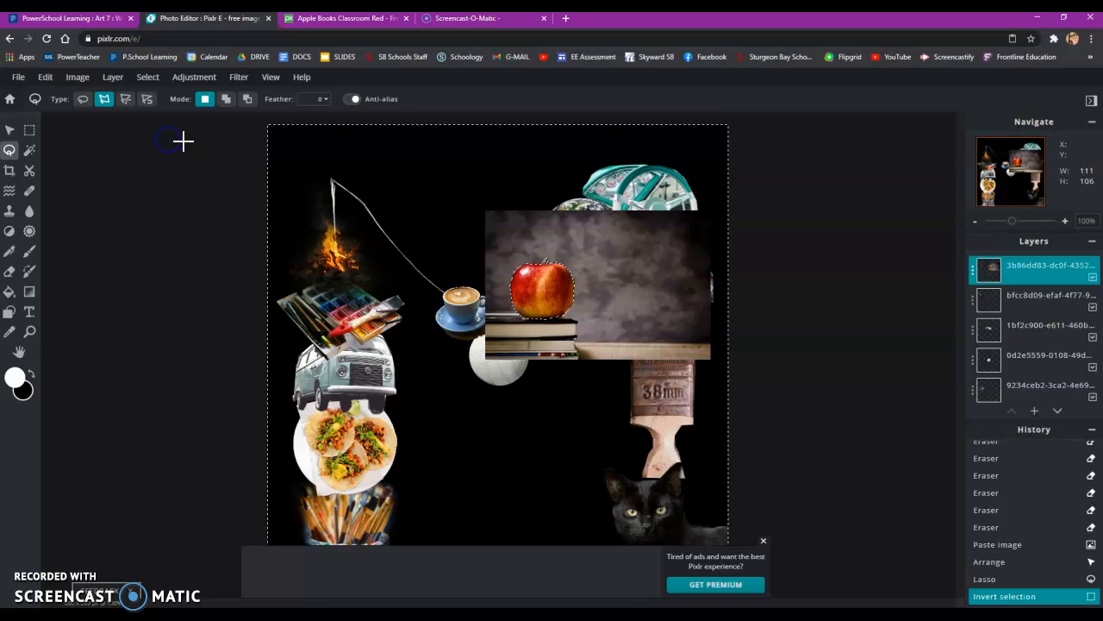
key("Delete")
left_click(146, 135)
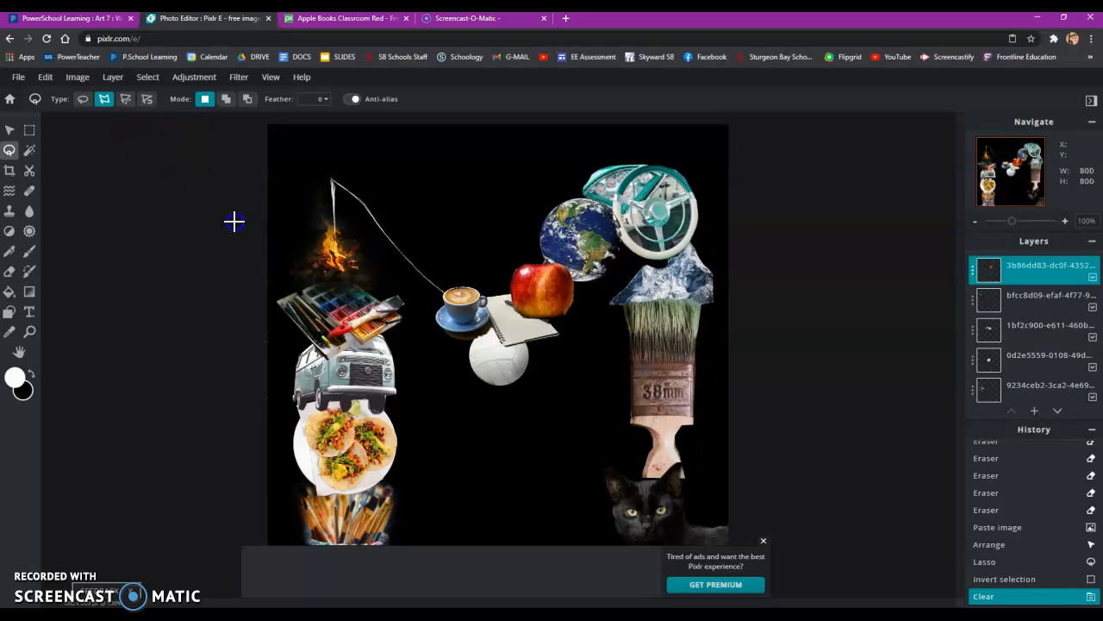
- Shrink the apple to about 97 × 93 px and the globe slightly, fitting the apple between the notebook and the globe
left_click(10, 129)
left_click(529, 284)
left_click_drag(529, 284, 565, 259)
left_click_drag(542, 291, 548, 288)
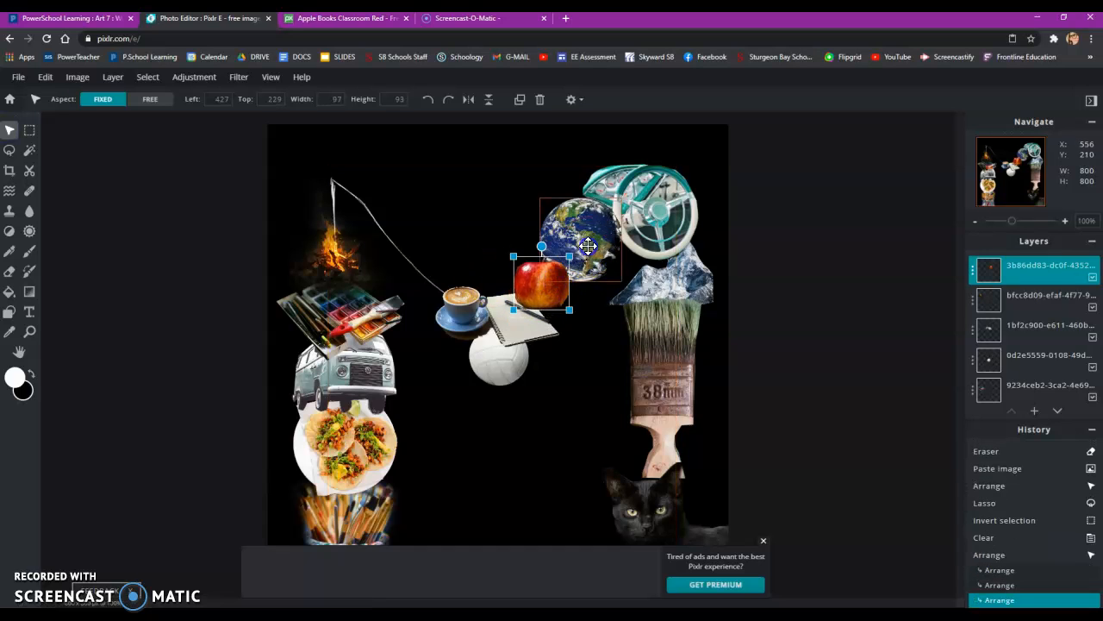
left_click(621, 278)
left_click(560, 290)
left_click(748, 241)
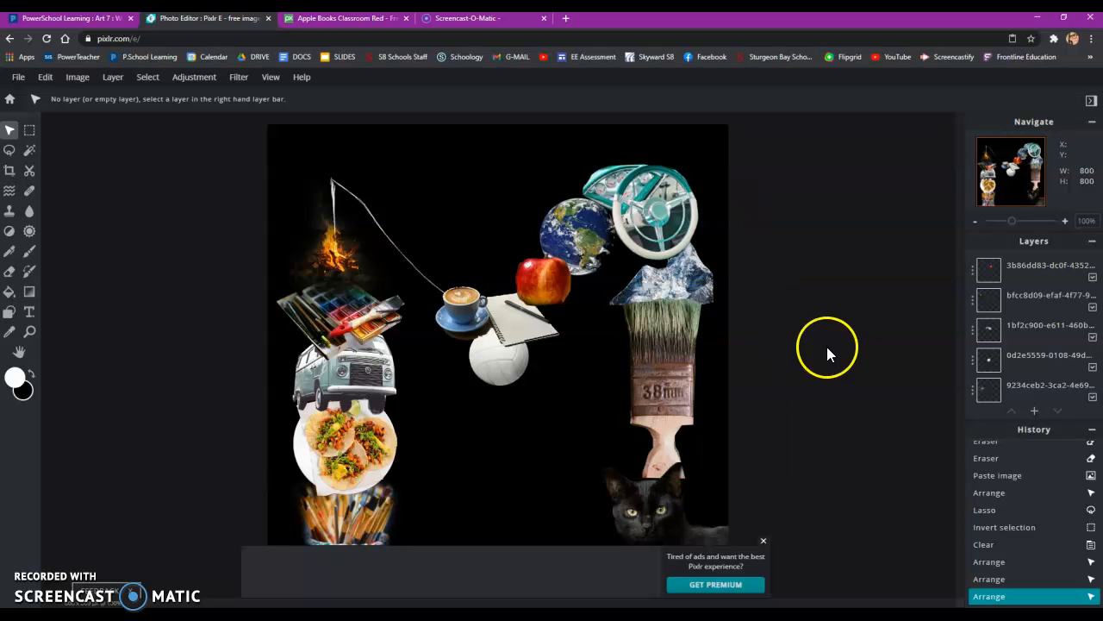
- Nudge the campfire, paint set and van layers so they stack more tightly along the letter's left leg
left_click(336, 250)
left_click_drag(336, 249, 341, 255)
left_click_drag(363, 325, 363, 349)
left_click_drag(367, 392, 368, 397)
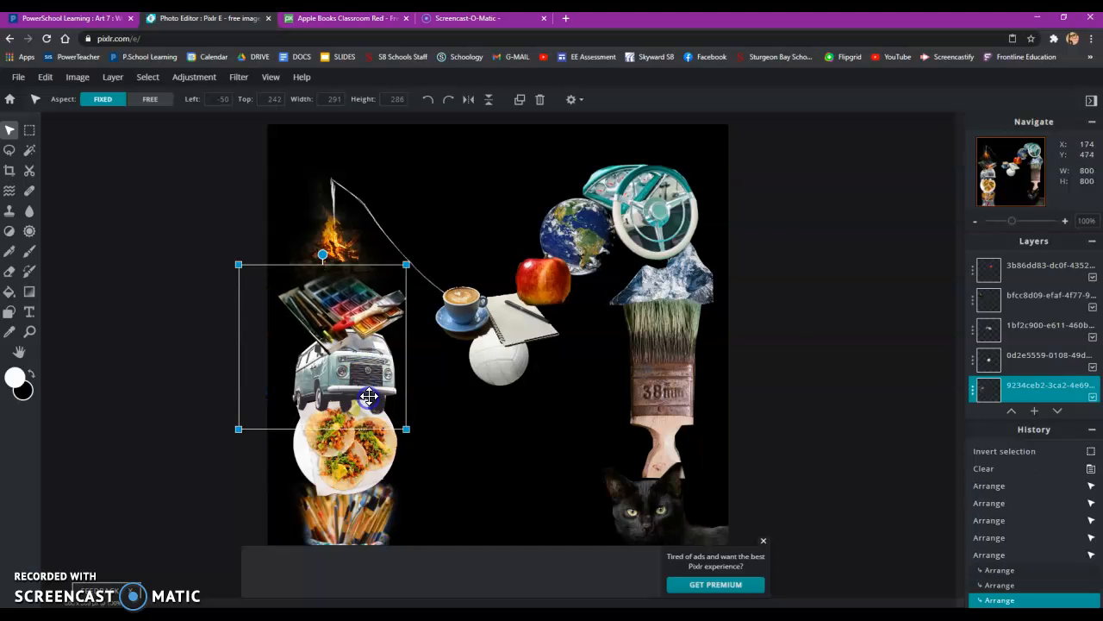
left_click(838, 275)
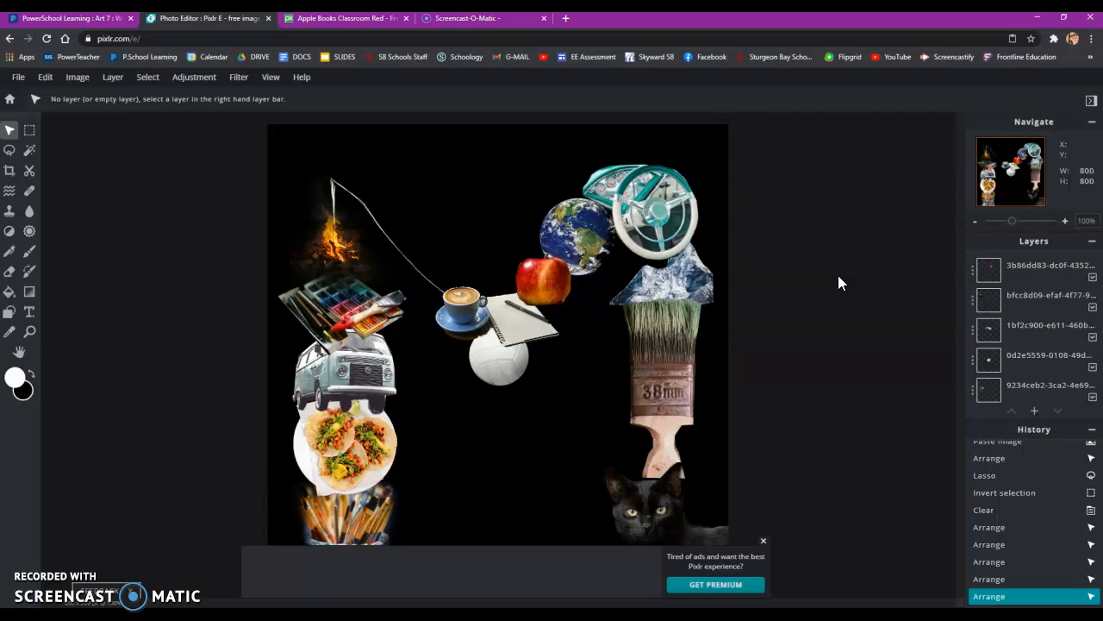
- Enlarge the apple to about 119 × 114 px and move its layer behind the notebook, third in the layer stack
left_click(543, 280)
left_click_drag(583, 313, 554, 287)
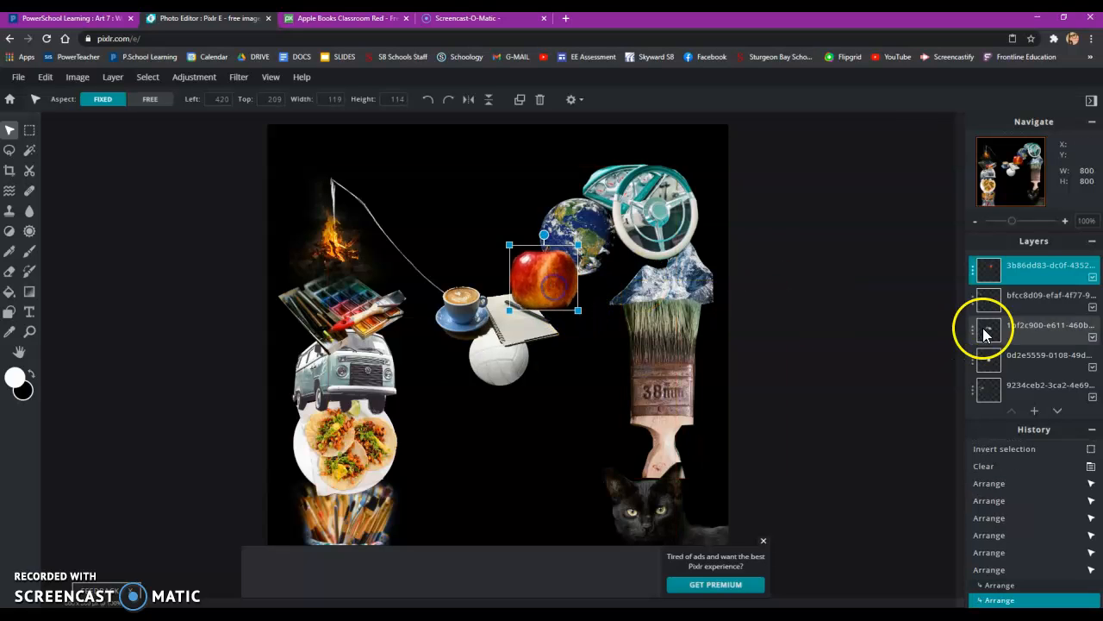
left_click_drag(1014, 268, 1043, 354)
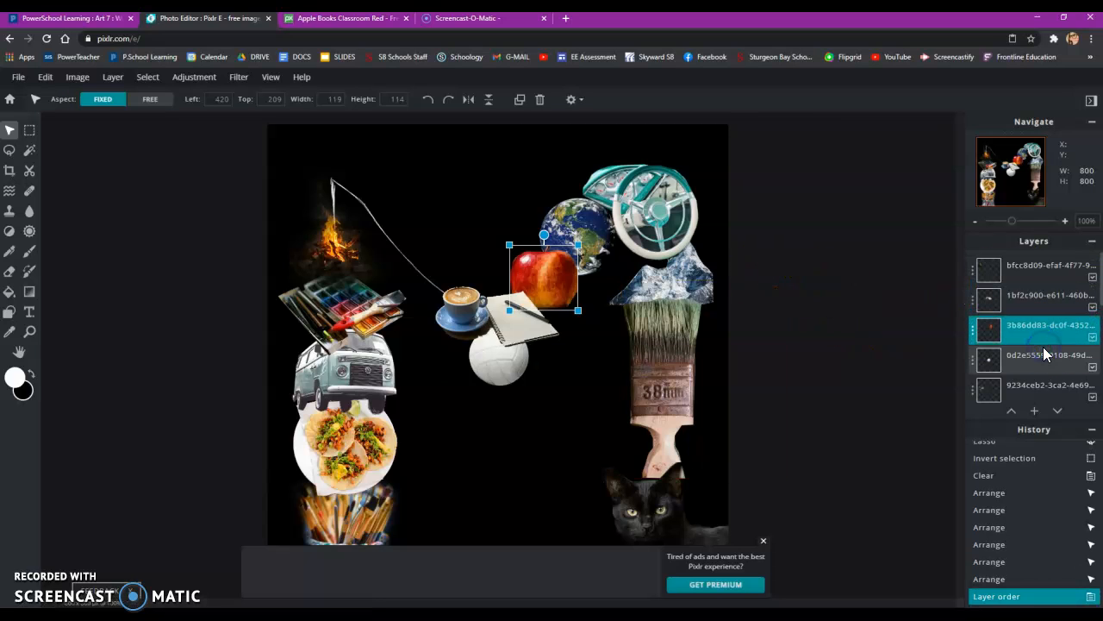
left_click(1034, 325)
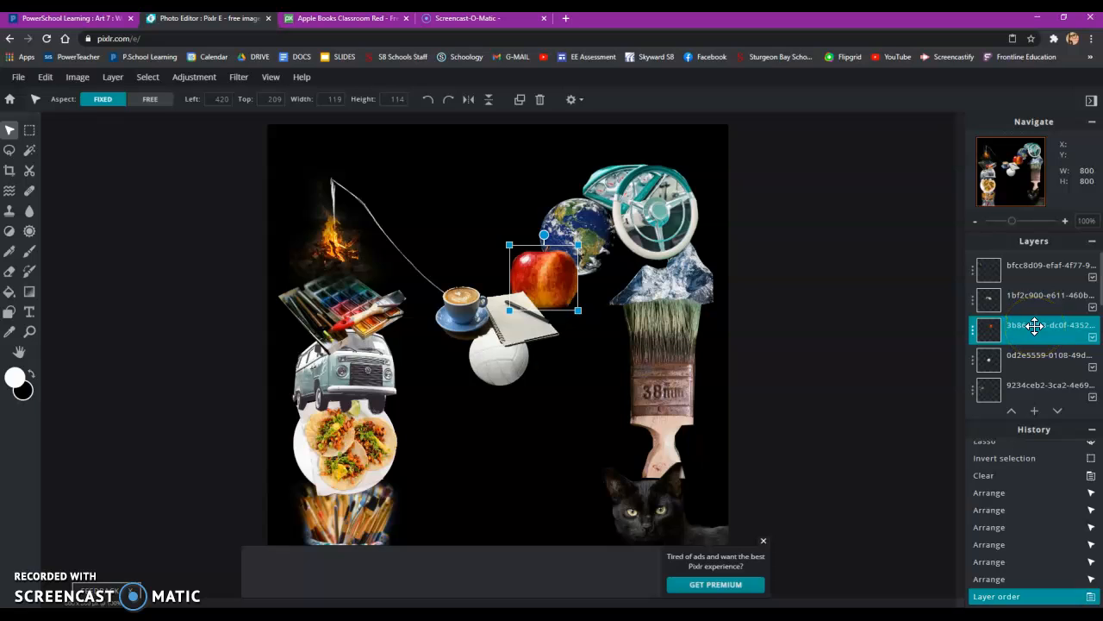
left_click(895, 296)
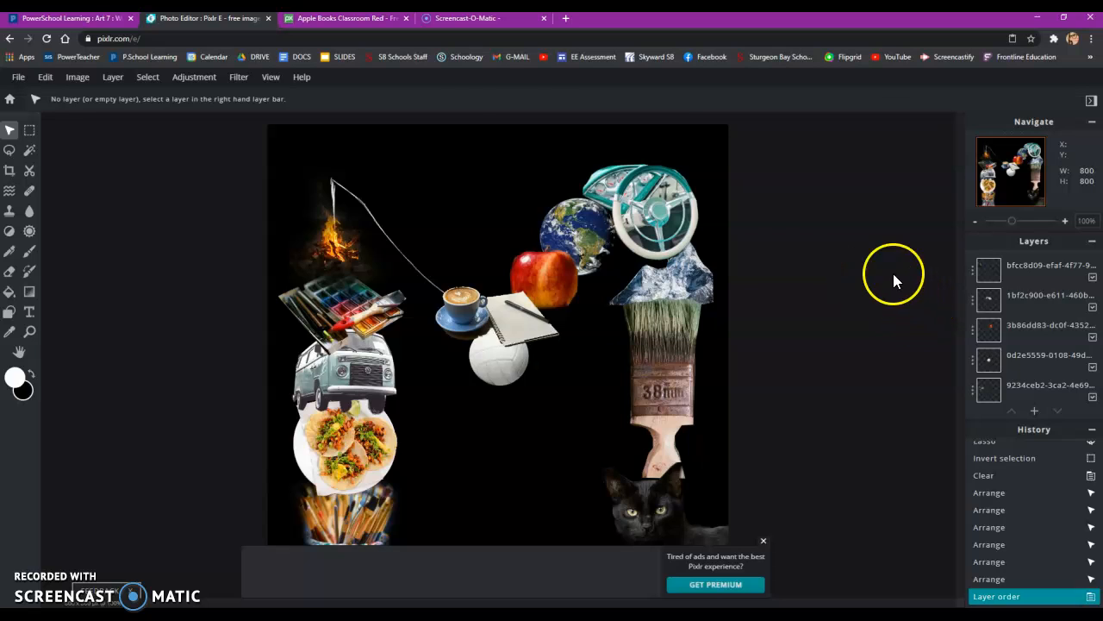
- Switch to Pixabay, search for drawing tool and look through the photo results for a suitable image
left_click(355, 21)
left_click(241, 77)
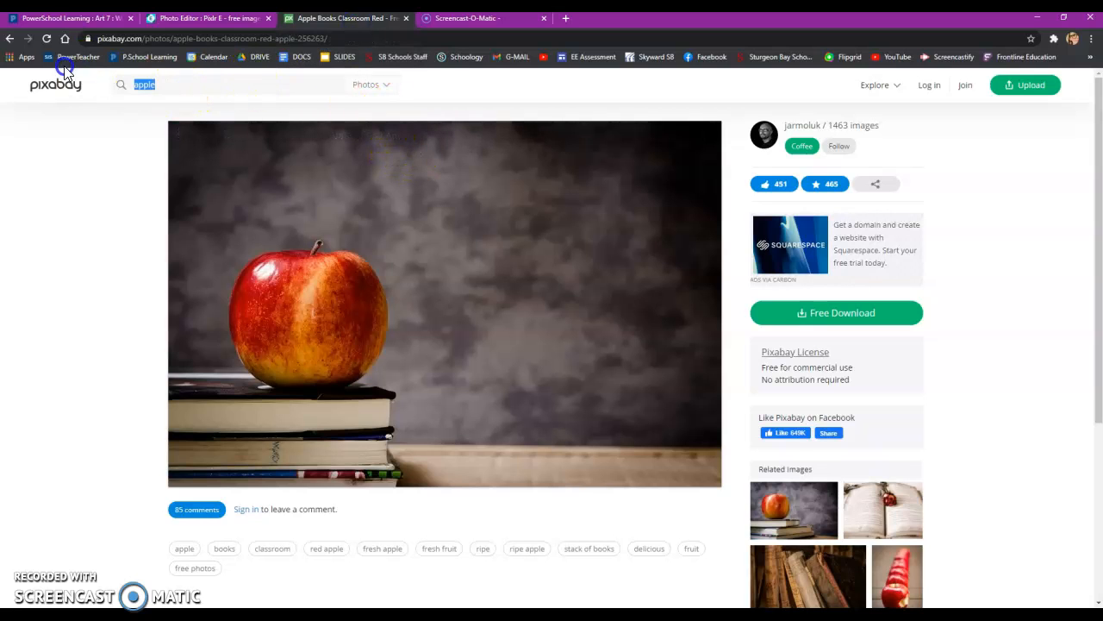
type("drawing tool")
key("Return")
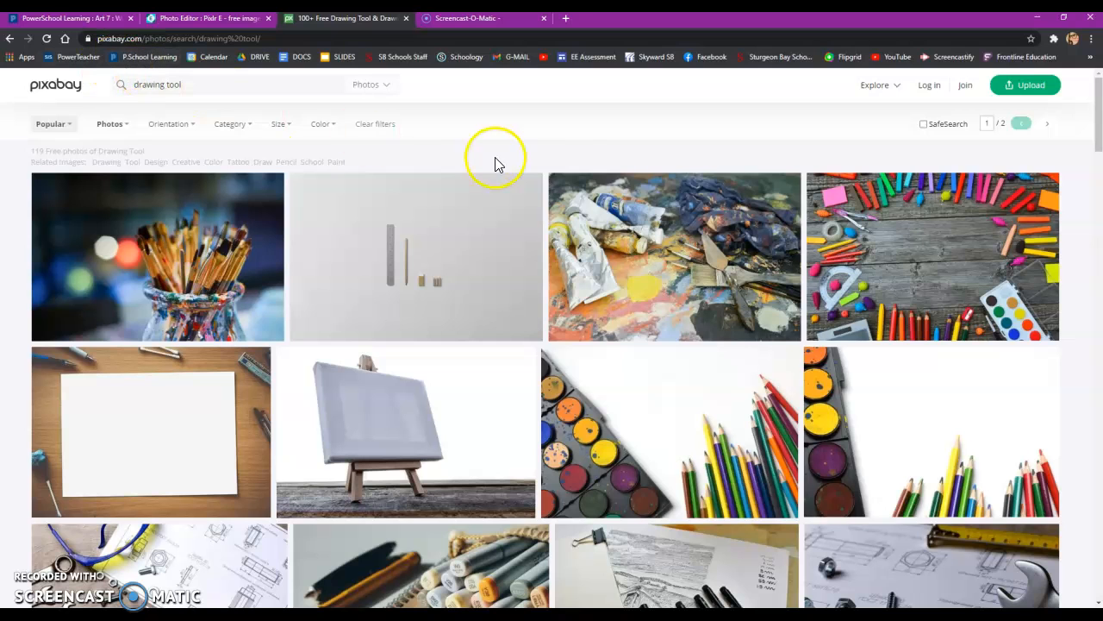
scroll(940, 357, "down", 2)
scroll(942, 356, "down", 1)
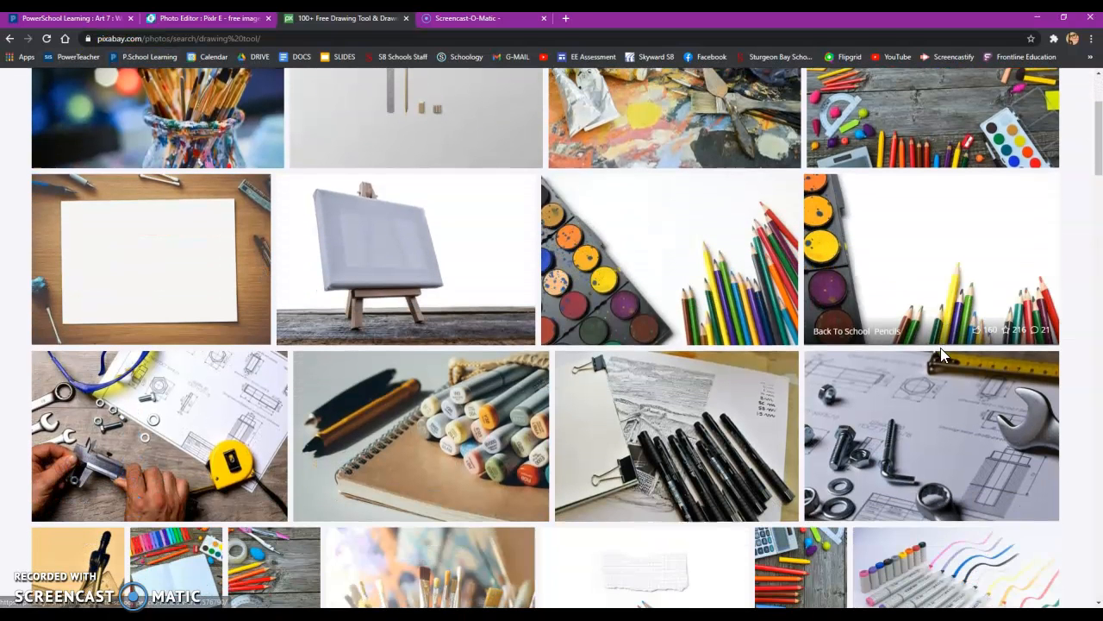
scroll(940, 349, "down", 1)
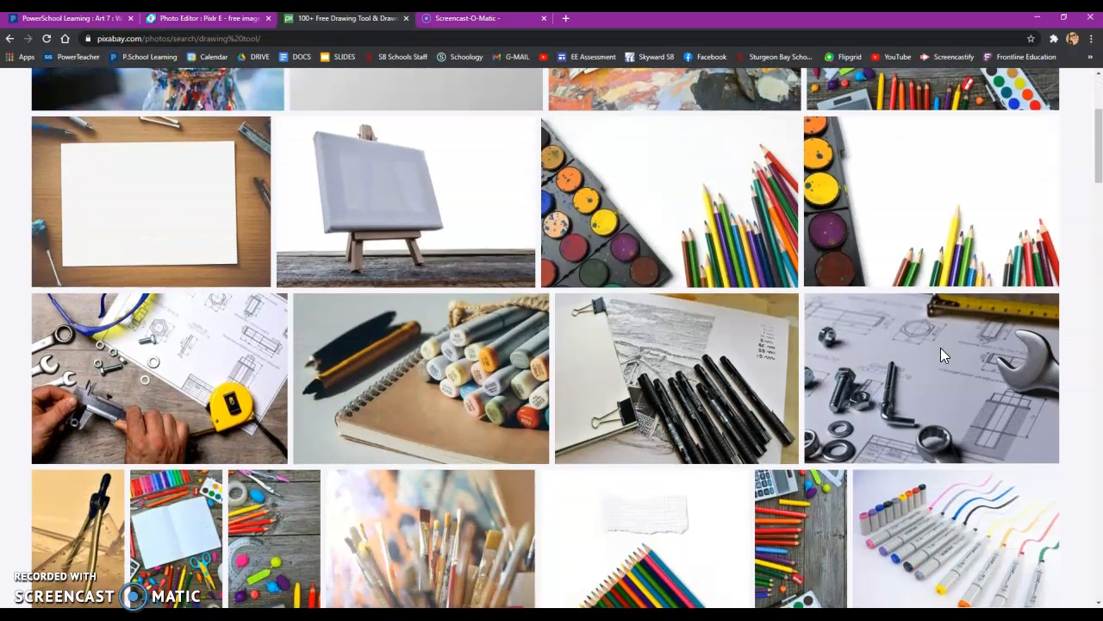
scroll(942, 356, "down", 4)
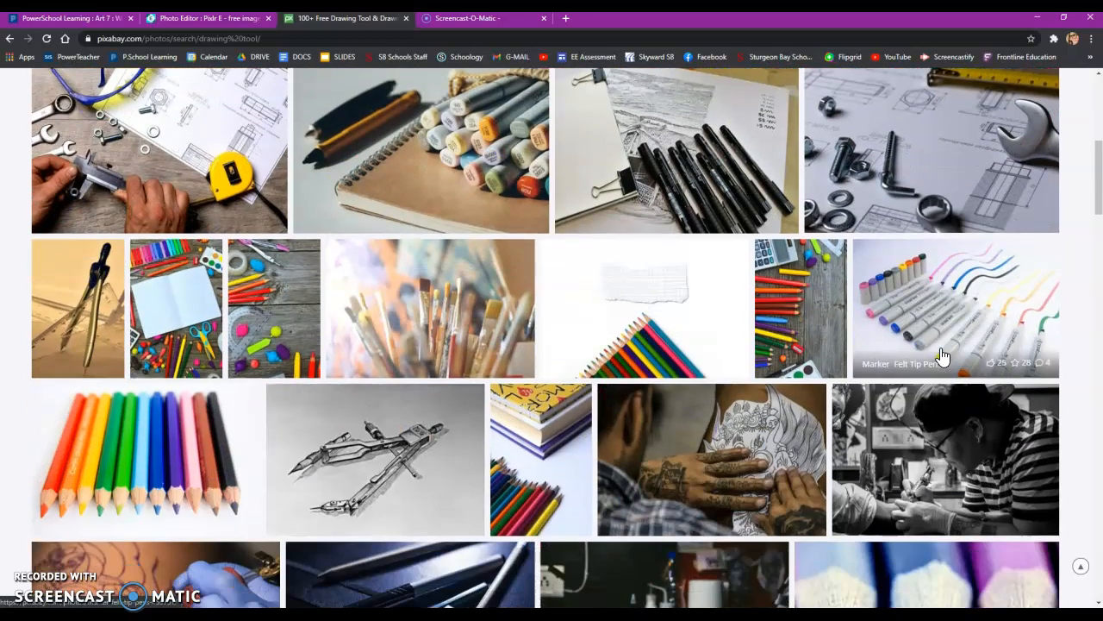
scroll(942, 355, "up", 8)
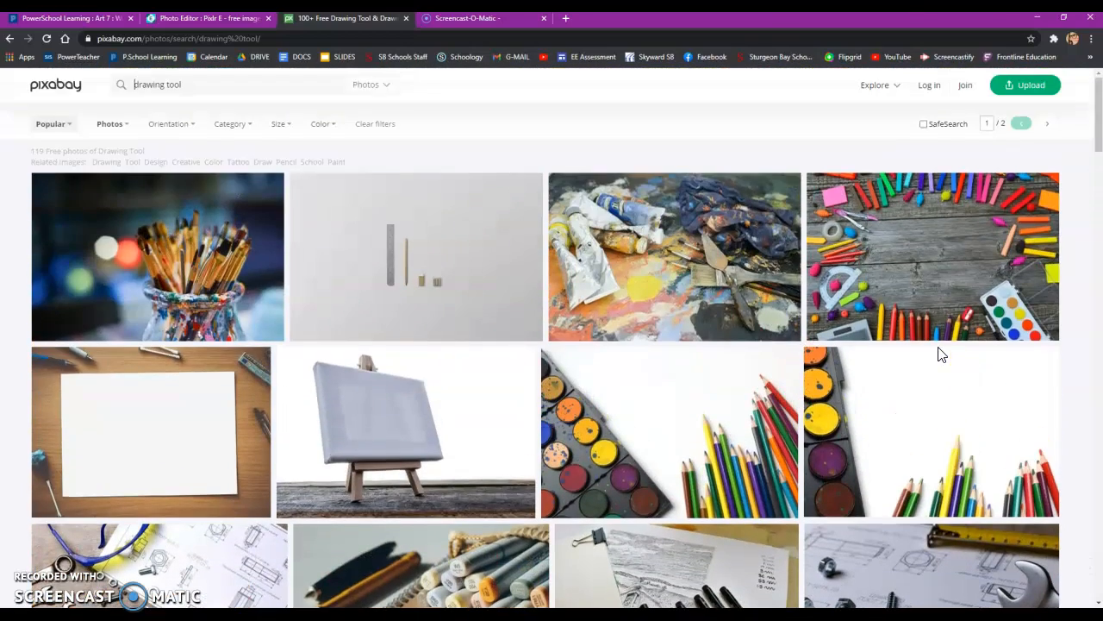
- Search Pixabay for drawing pencil and open the photo of a row of coloured pencils on a light blue background
left_click_drag(135, 84, 189, 87)
type("pencil")
key("Return")
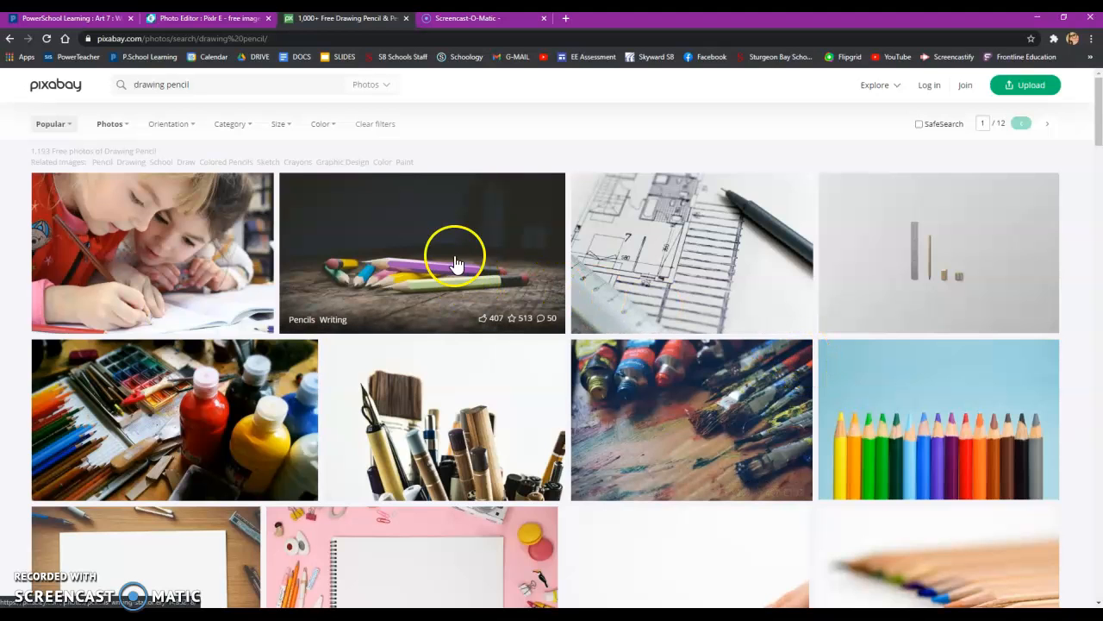
left_click(915, 428)
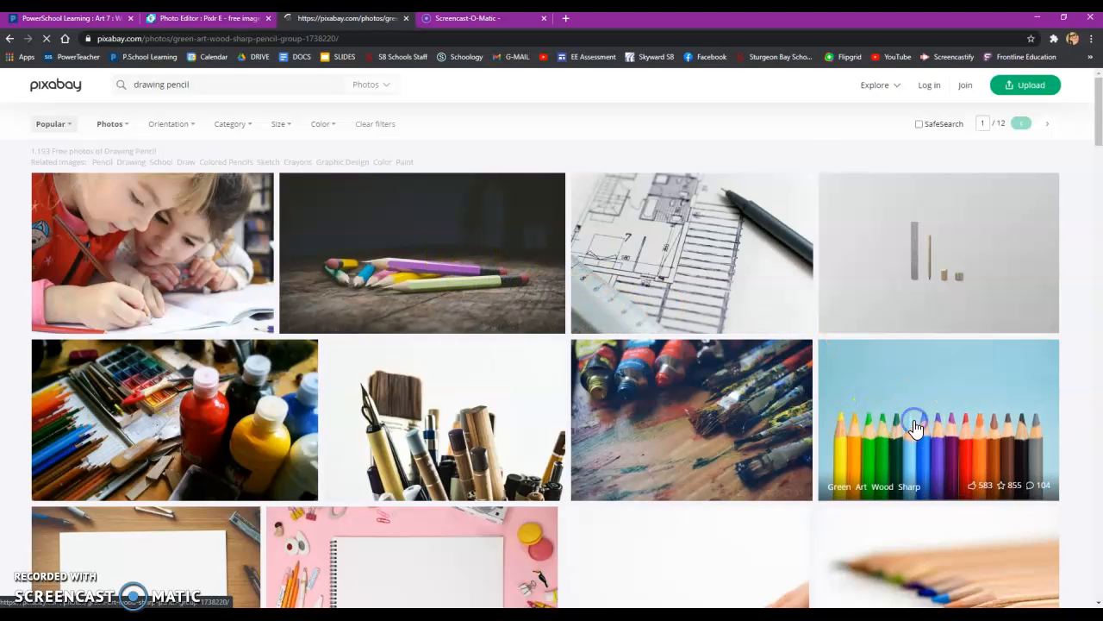
- Copy the coloured pencils photo and paste it into the Pixlr collage as a new layer
right_click(372, 303)
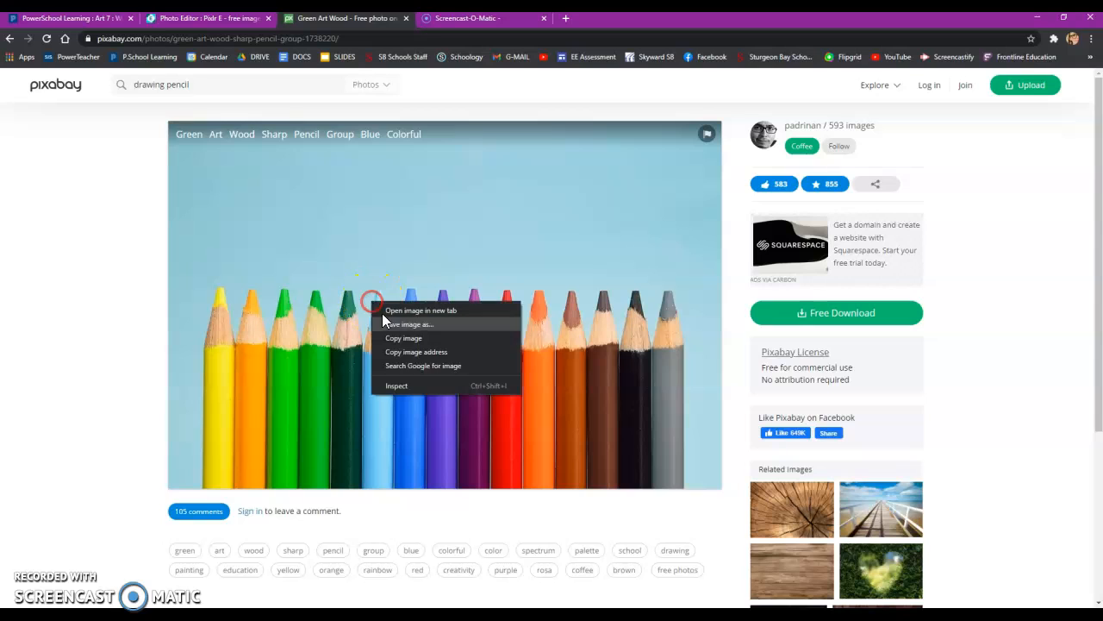
left_click(426, 339)
left_click(223, 18)
left_click(45, 77)
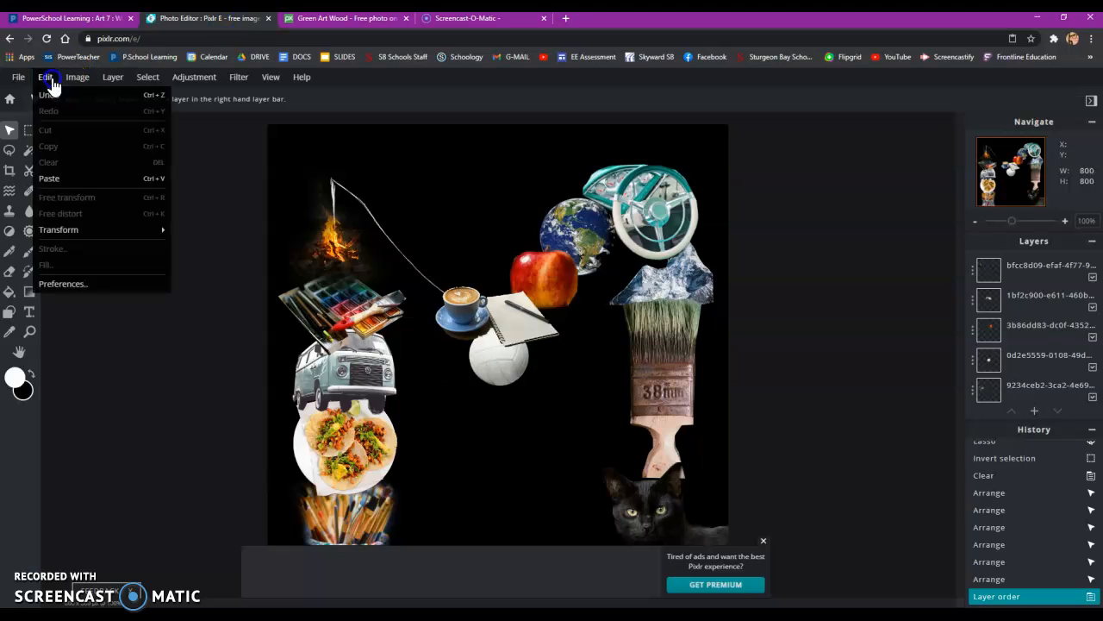
left_click(76, 178)
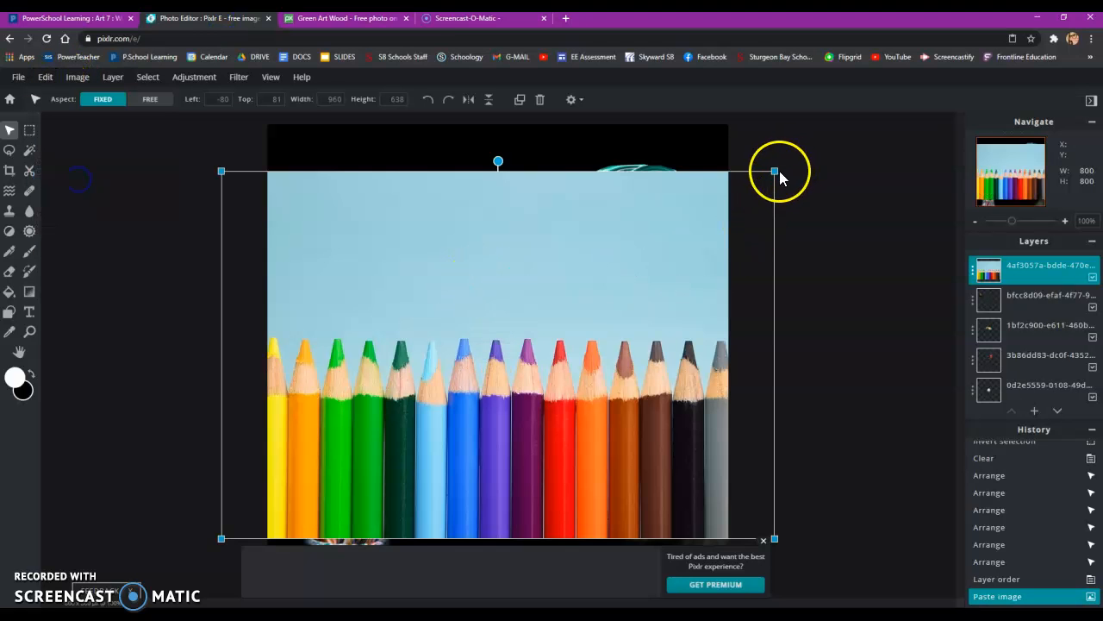
- Scale the pencils photo to about 279 × 185 px, rotate it diagonally and place it between the campfire and the coffee cup
left_click_drag(776, 173, 529, 388)
left_click_drag(528, 331, 533, 370)
mouse_move(379, 321)
left_mouse_down()
mouse_move(411, 341)
mouse_move(500, 345)
left_mouse_up()
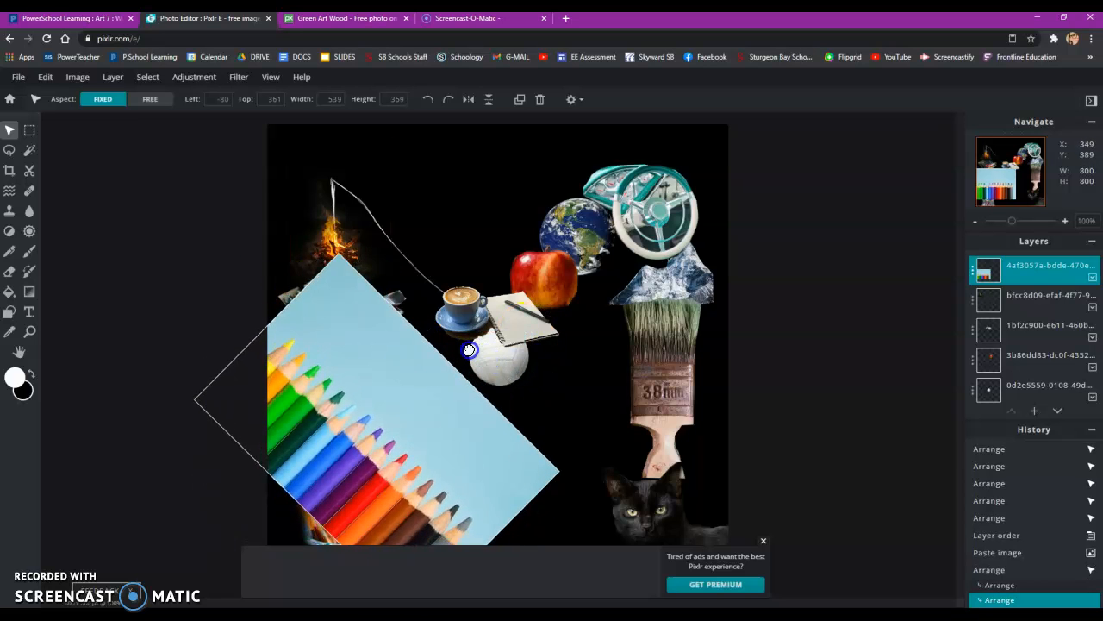
left_click(411, 377)
left_click_drag(411, 376, 452, 200)
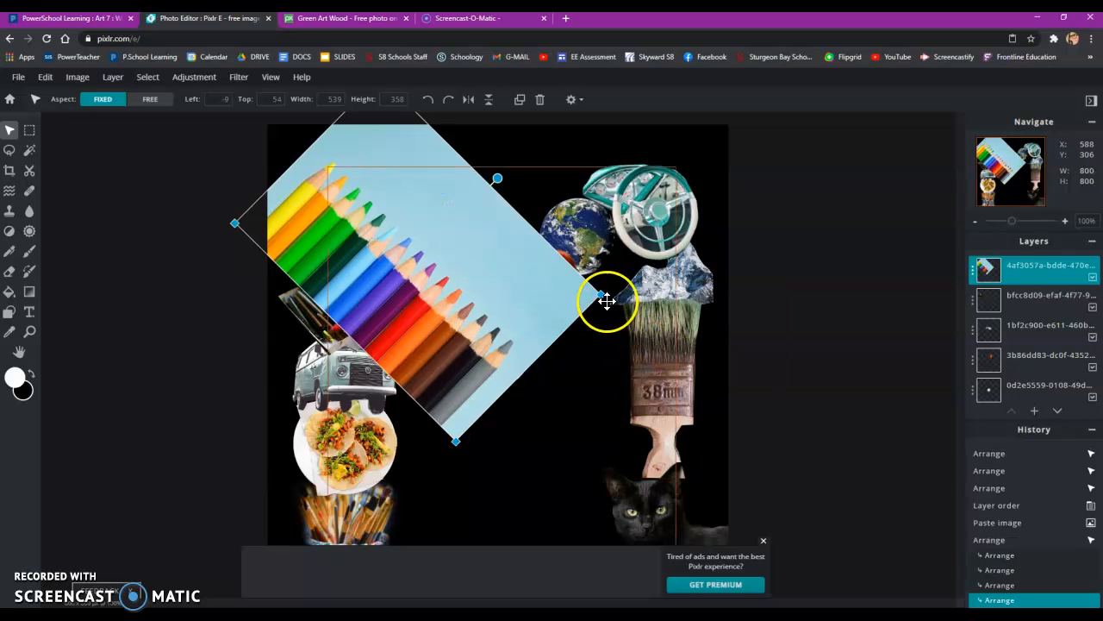
left_click_drag(601, 294, 424, 260)
mouse_move(316, 270)
left_mouse_down()
mouse_move(406, 257)
mouse_move(407, 243)
mouse_move(428, 249)
left_mouse_up()
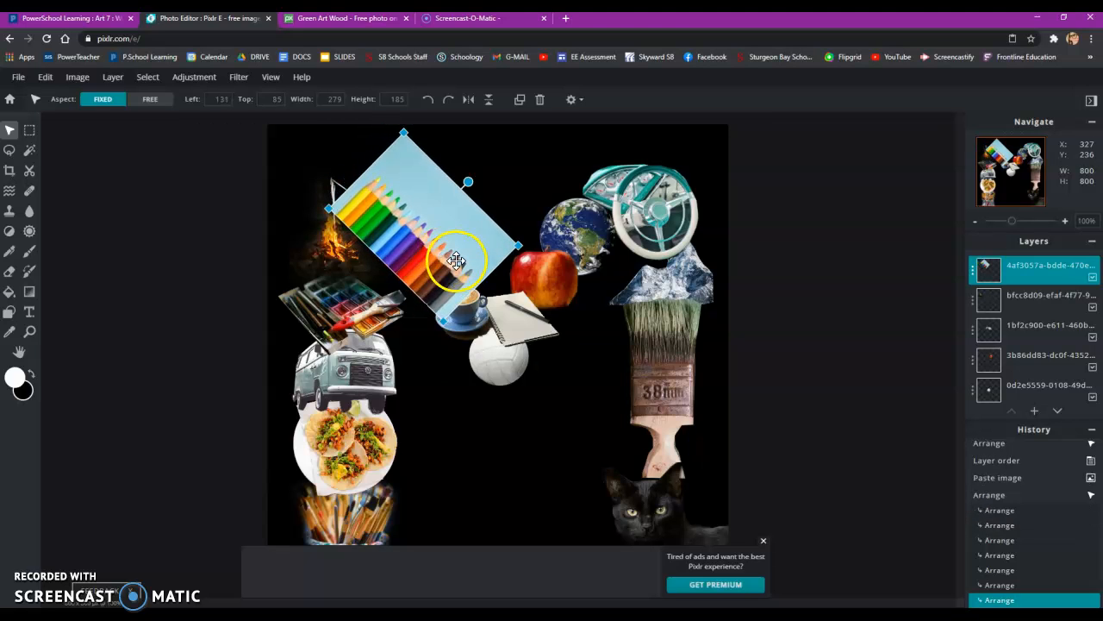
- Select the light blue background of the pencils photo with the Wand and delete it so only the pencils remain
left_click(29, 150)
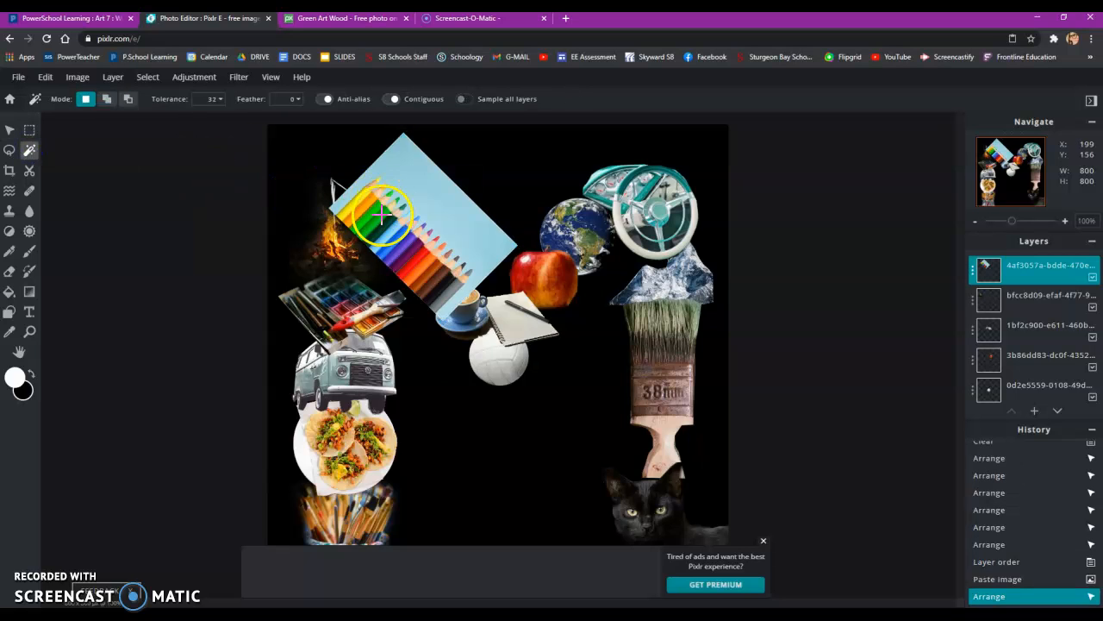
left_click(406, 176)
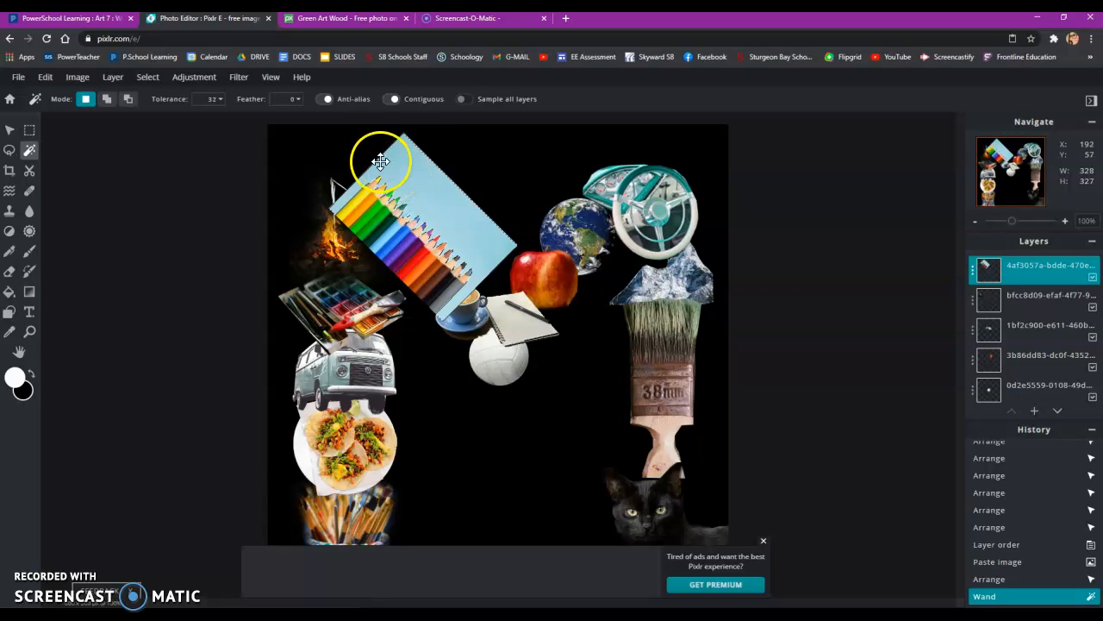
left_click(424, 199)
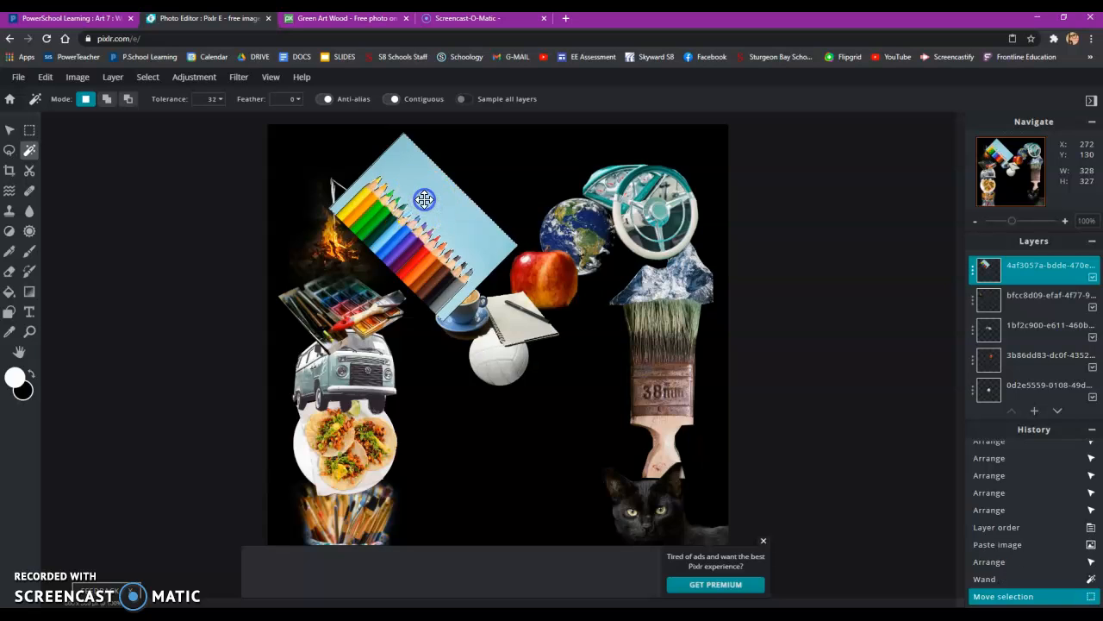
key("Delete")
left_click(483, 217)
left_click(562, 274)
left_click(512, 228)
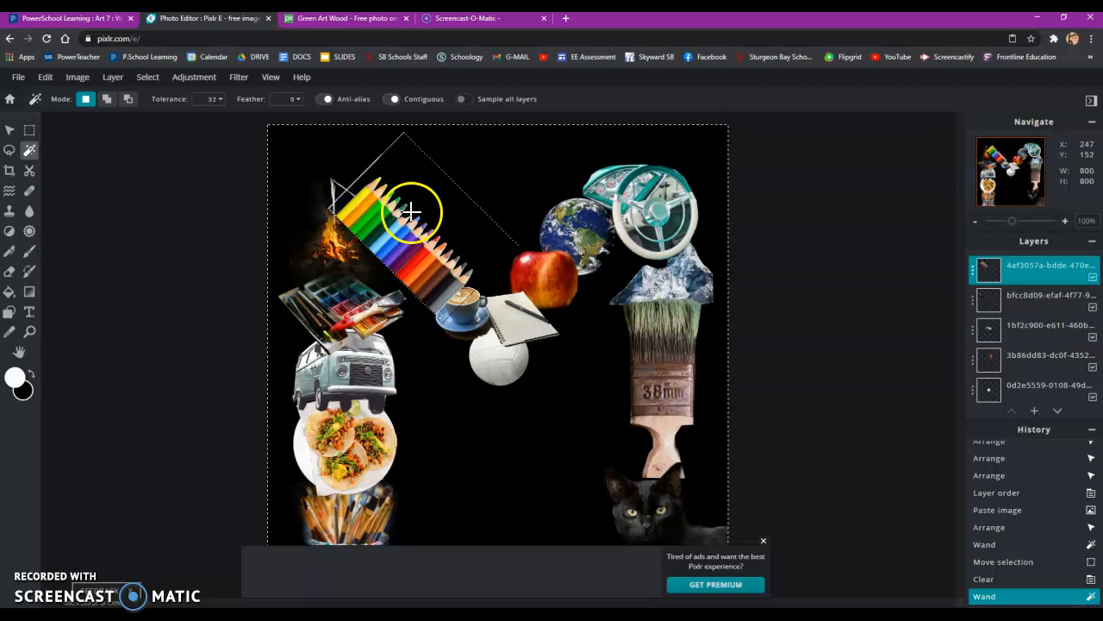
- Transform the active selection on the pencils layer, shifting it slightly downward, and apply the transform
left_click(9, 129)
left_click(207, 176)
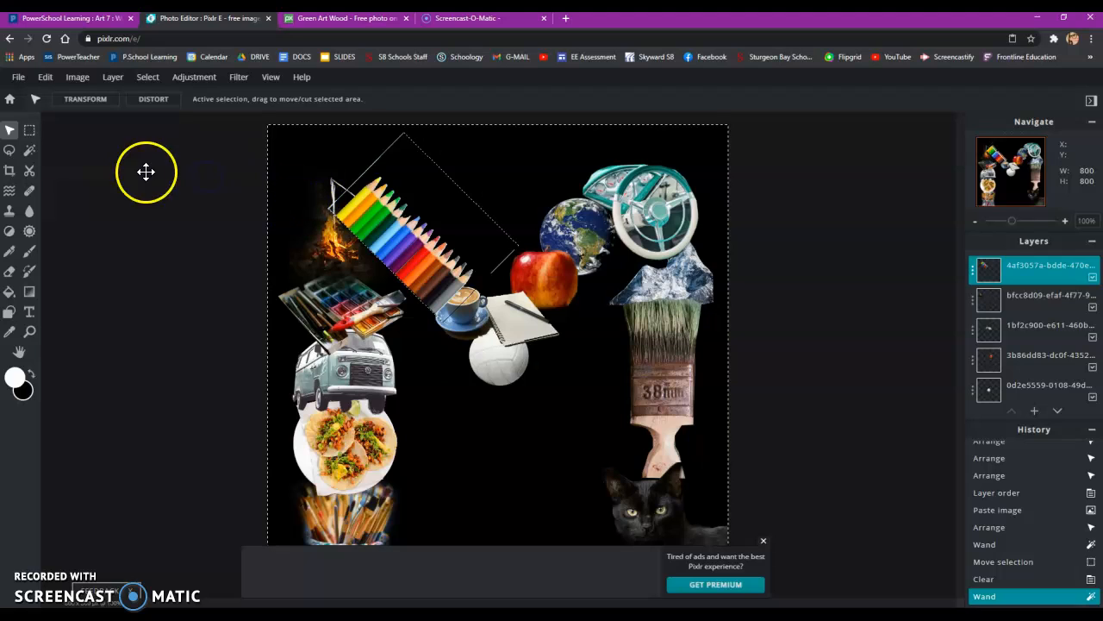
left_click(95, 100)
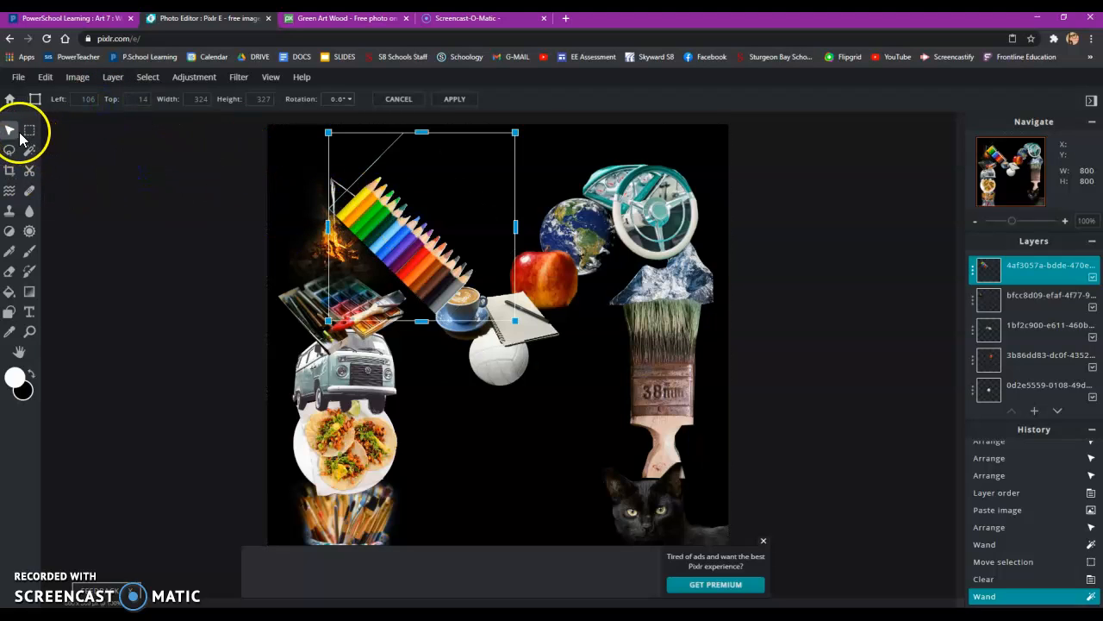
left_click_drag(423, 252, 426, 262)
key("ctrl+z")
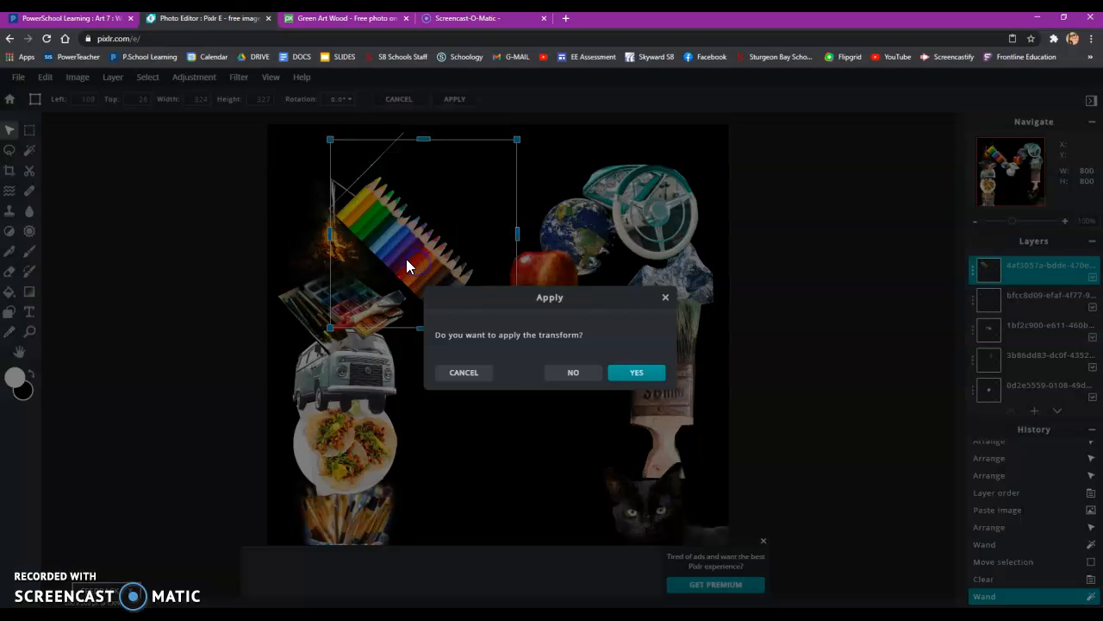
left_click(637, 373)
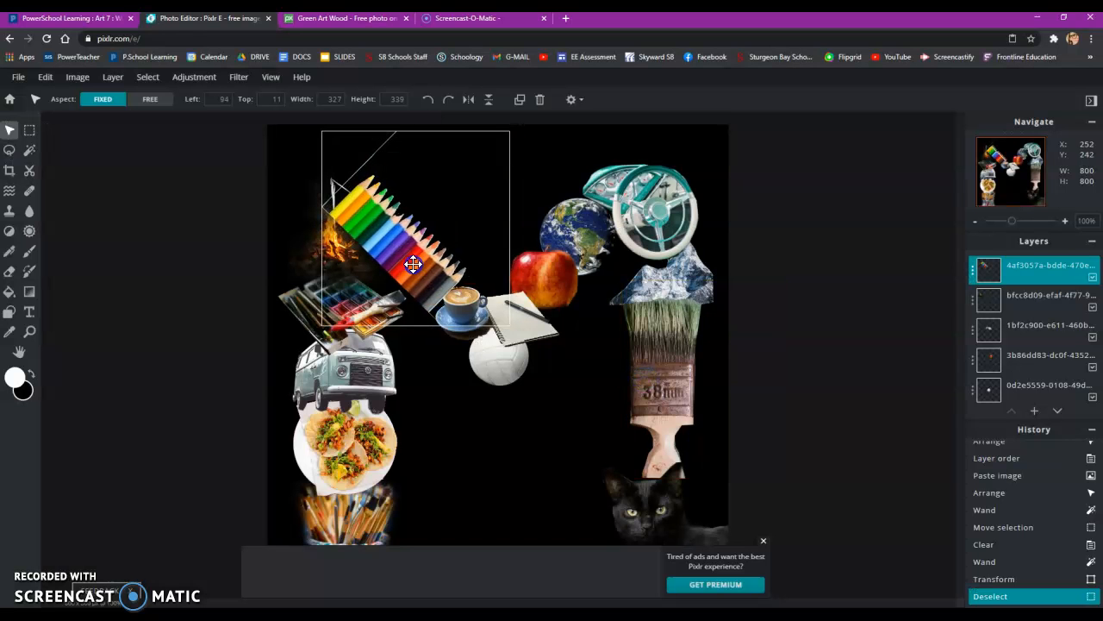
- Nudge the pencils toward the coffee cup and move their layer two places down so they sit behind the cup
left_click_drag(416, 269, 419, 270)
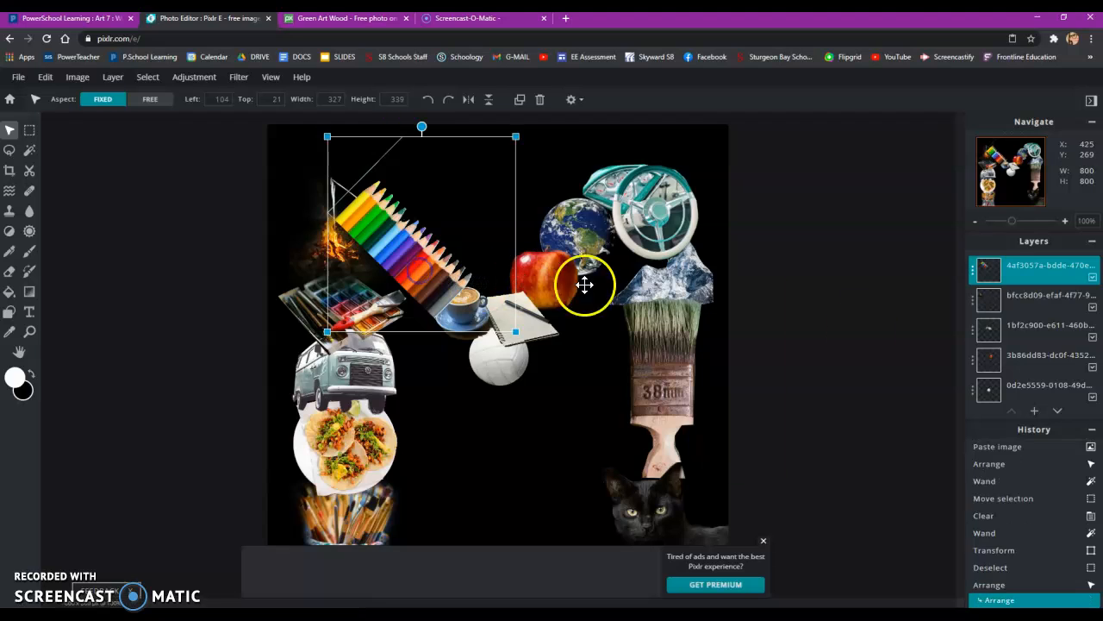
left_click_drag(1030, 264, 1040, 336)
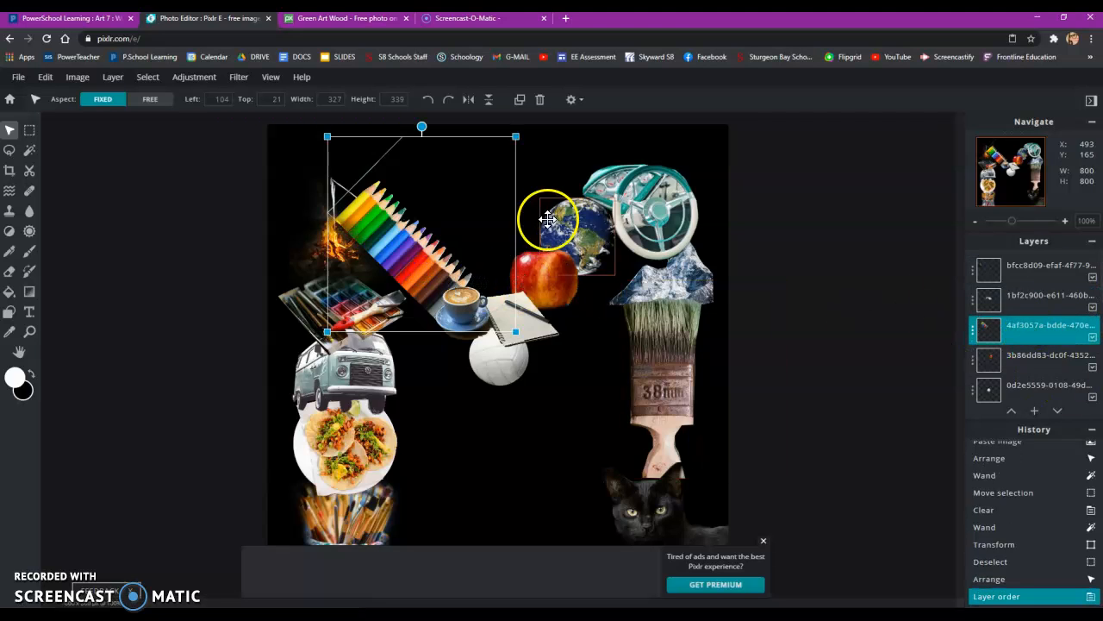
left_click_drag(413, 245, 432, 272)
mouse_move(1018, 276)
left_mouse_down()
mouse_move(1033, 350)
mouse_move(1036, 272)
left_mouse_up()
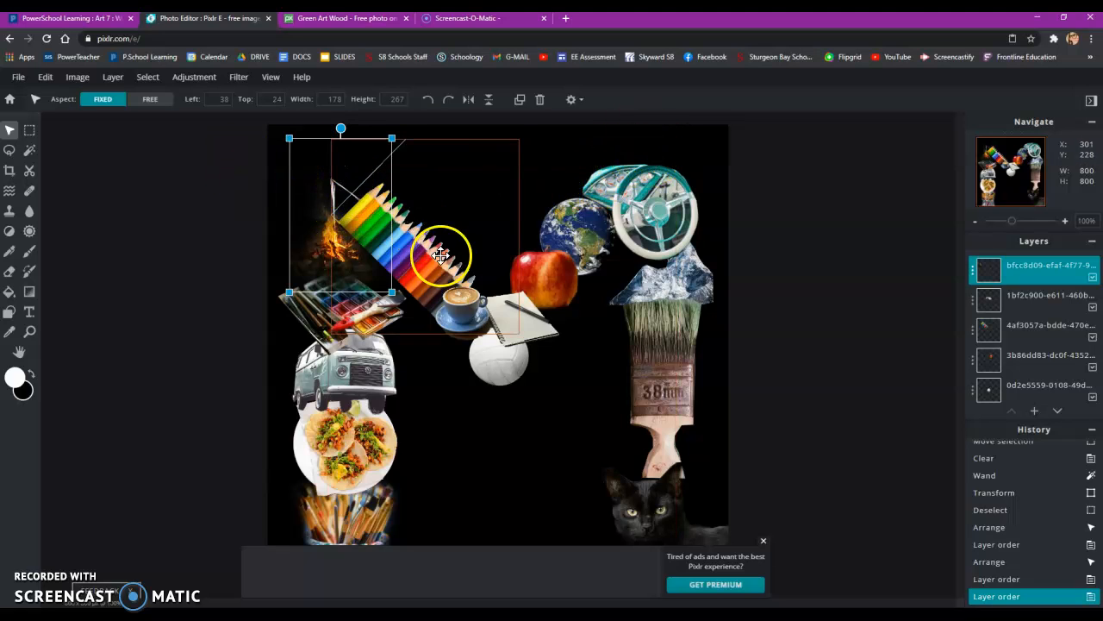
- Switch to Pixabay, search its photos for "weight", and return to the pencils photo page
left_click(325, 19)
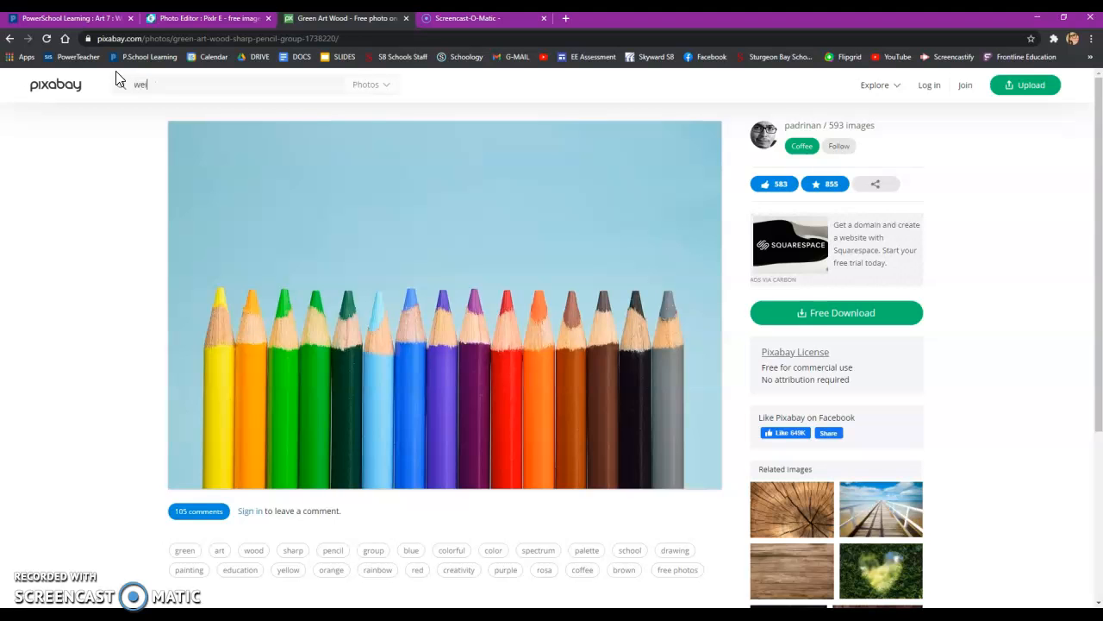
type("ght")
key("Return")
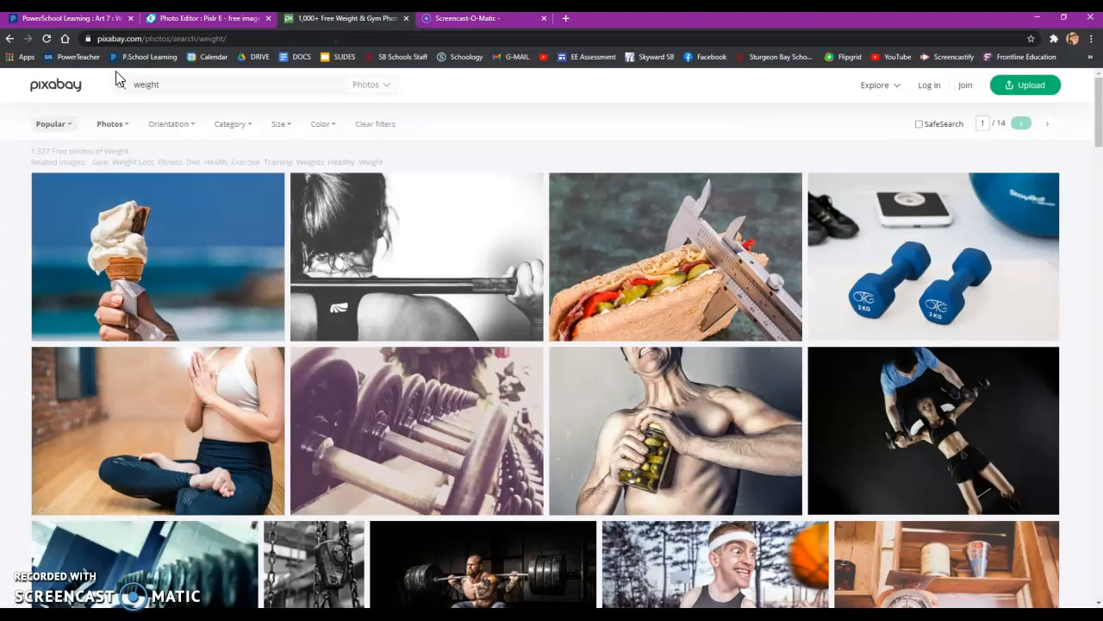
left_click(10, 38)
- Search Pixabay for "snowmobile" and look through the photo results for a usable snowmobile
left_click(111, 86)
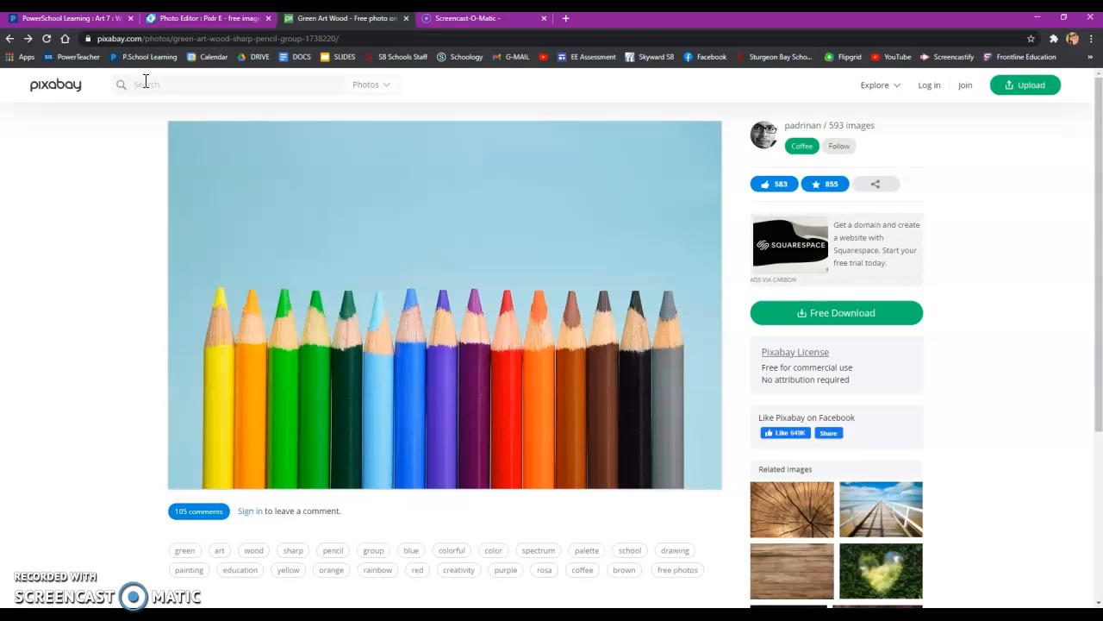
type("bobile")
key("Return")
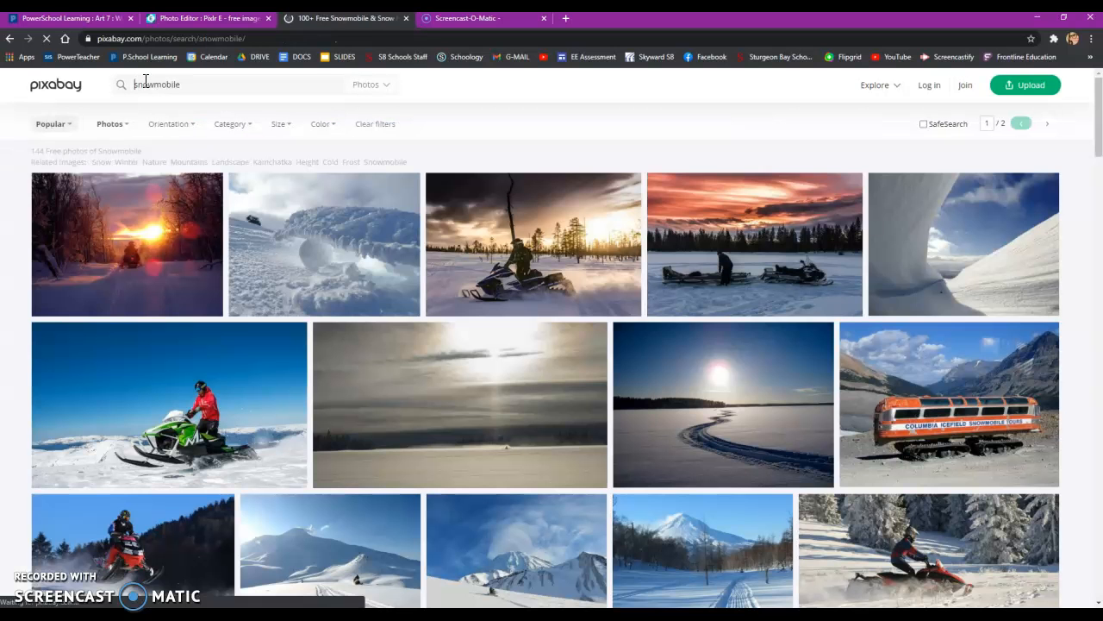
scroll(431, 302, "down", 2)
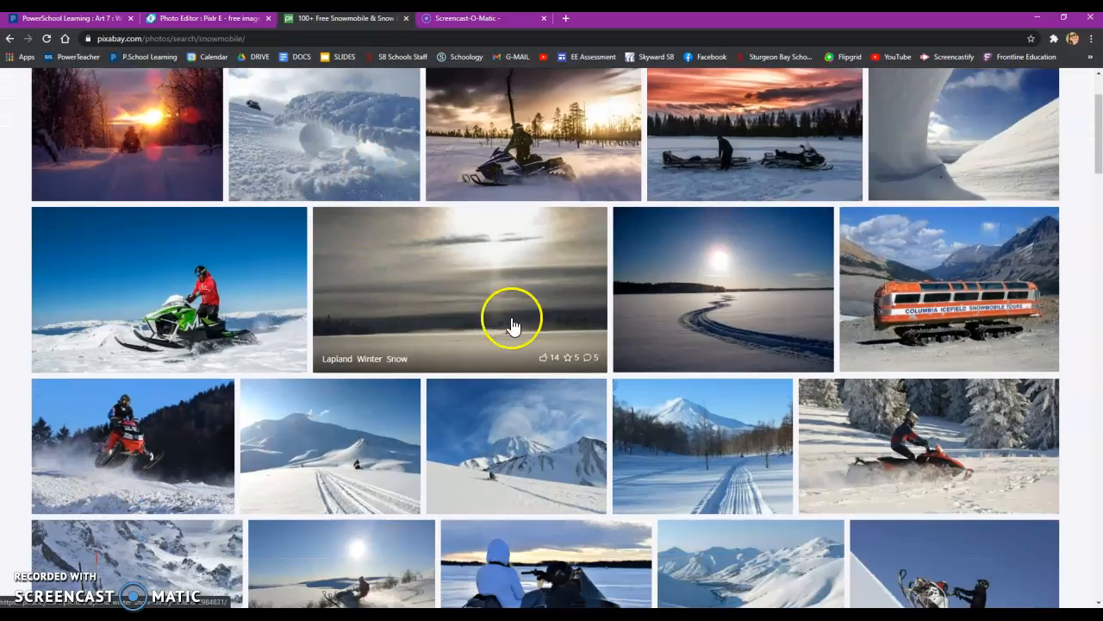
scroll(355, 284, "down", 5)
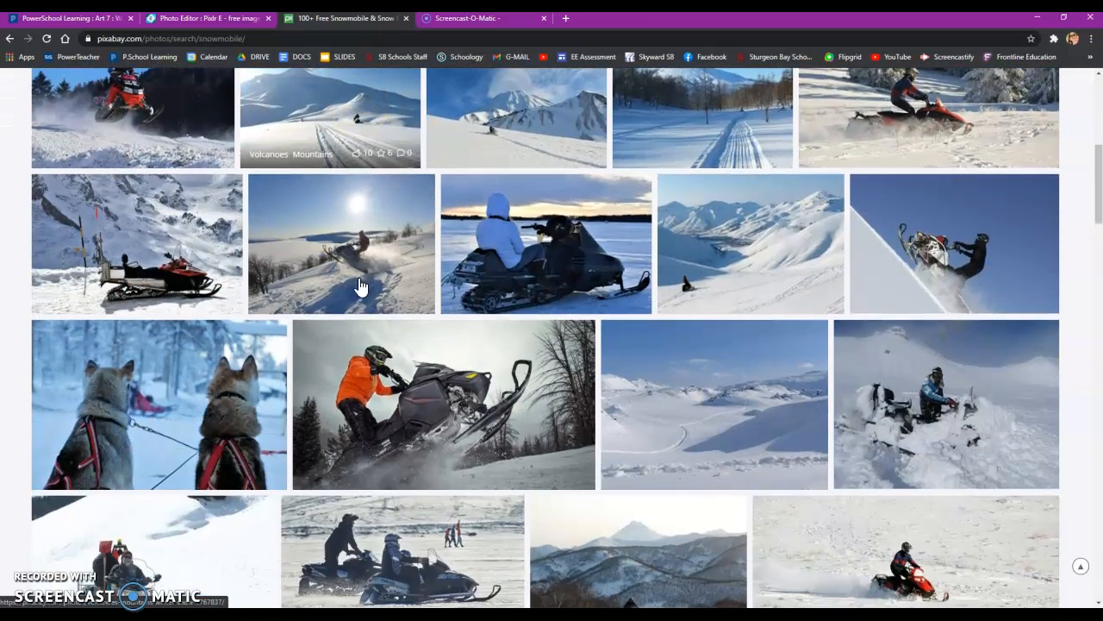
scroll(373, 285, "down", 7)
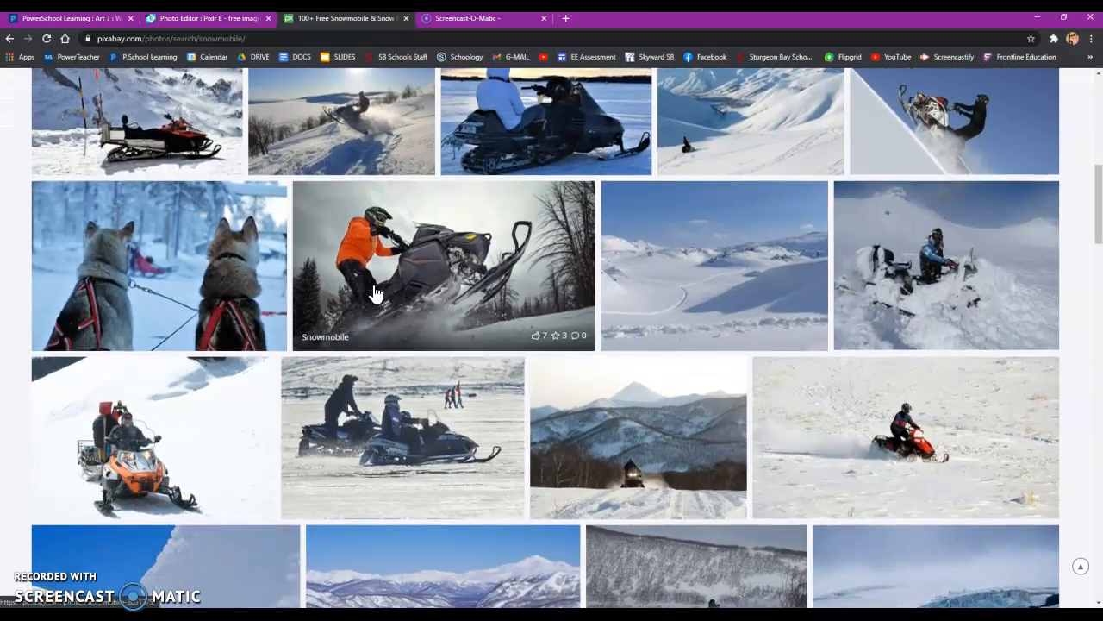
scroll(374, 294, "up", 15)
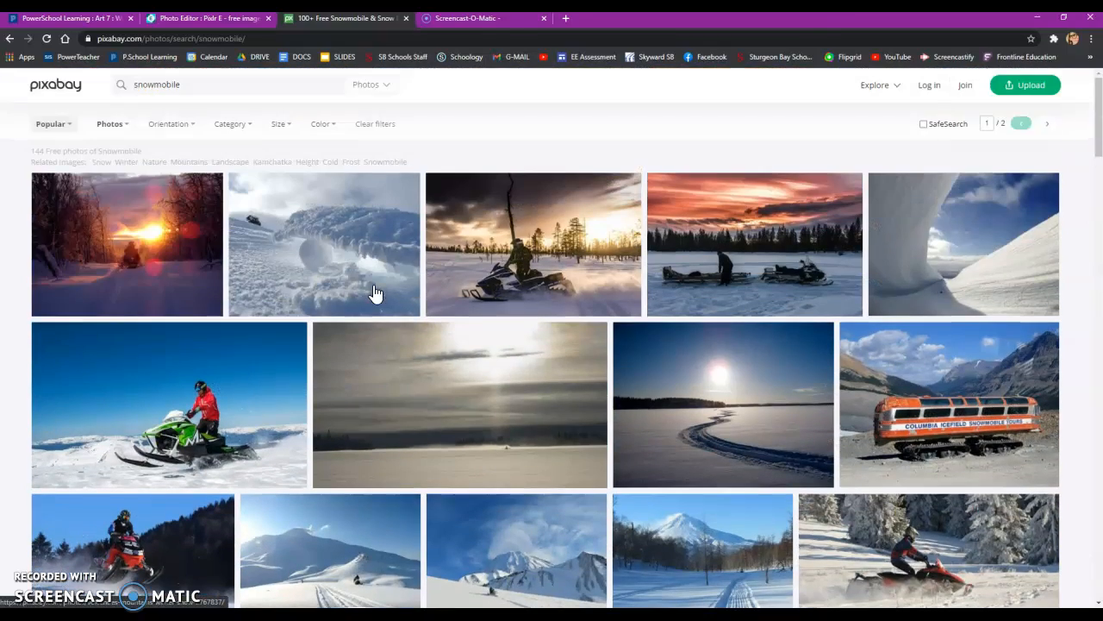
left_click(392, 310)
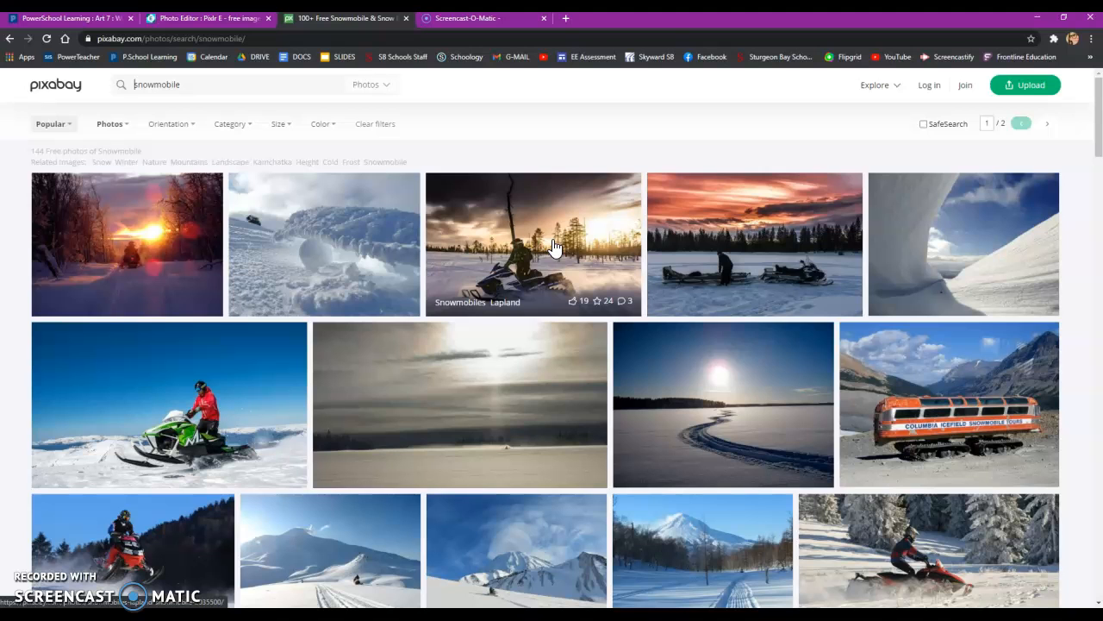
scroll(554, 249, "down", 3)
right_click(19, 254)
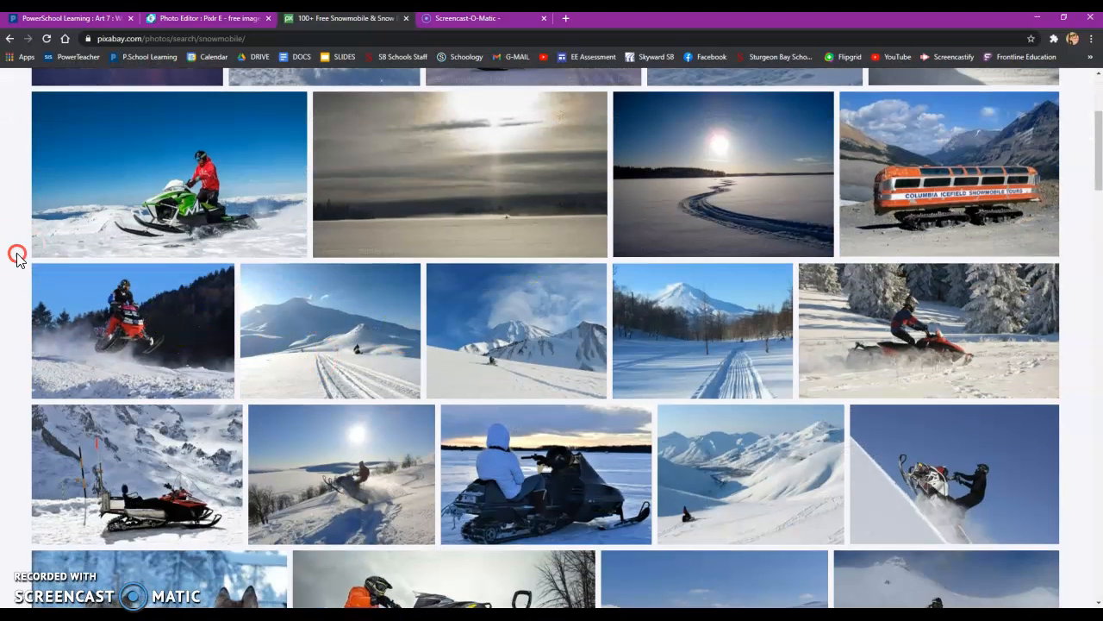
- Copy the photo of the jumping red snowmobile, paste it into the Pixlr collage and move it over the canvas's upper-left corner
right_click(221, 315)
left_click(294, 443)
left_click(217, 18)
left_click(45, 77)
left_click(76, 177)
left_click_drag(552, 328, 423, 189)
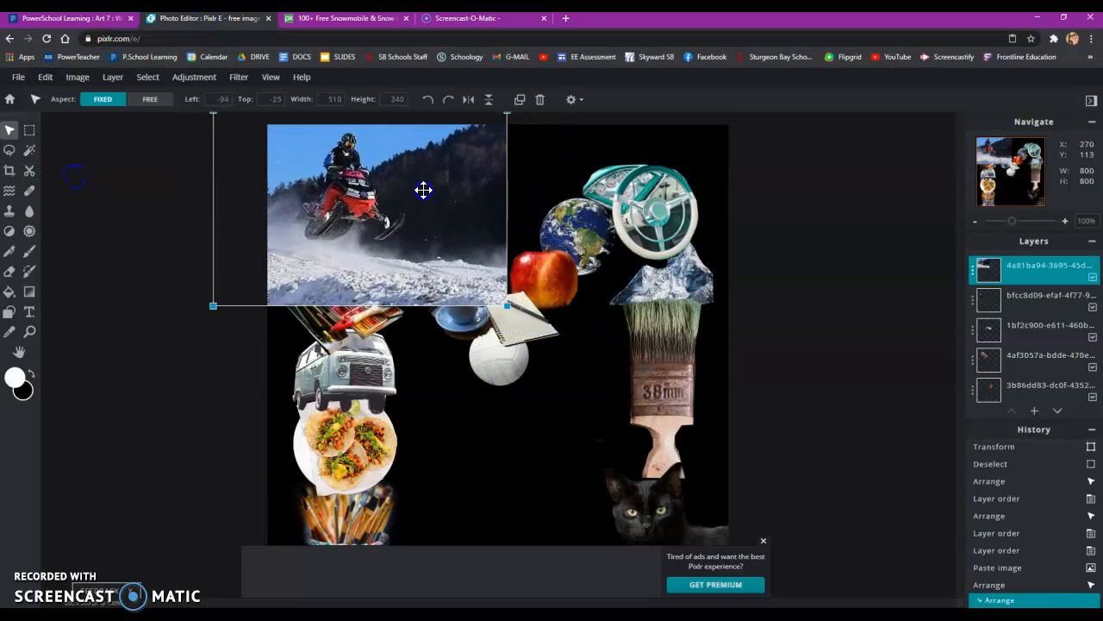
- Select the blue sky of the snowmobile photo with the Wand at tolerance 32 and delete it
left_click(32, 155)
left_click(299, 158)
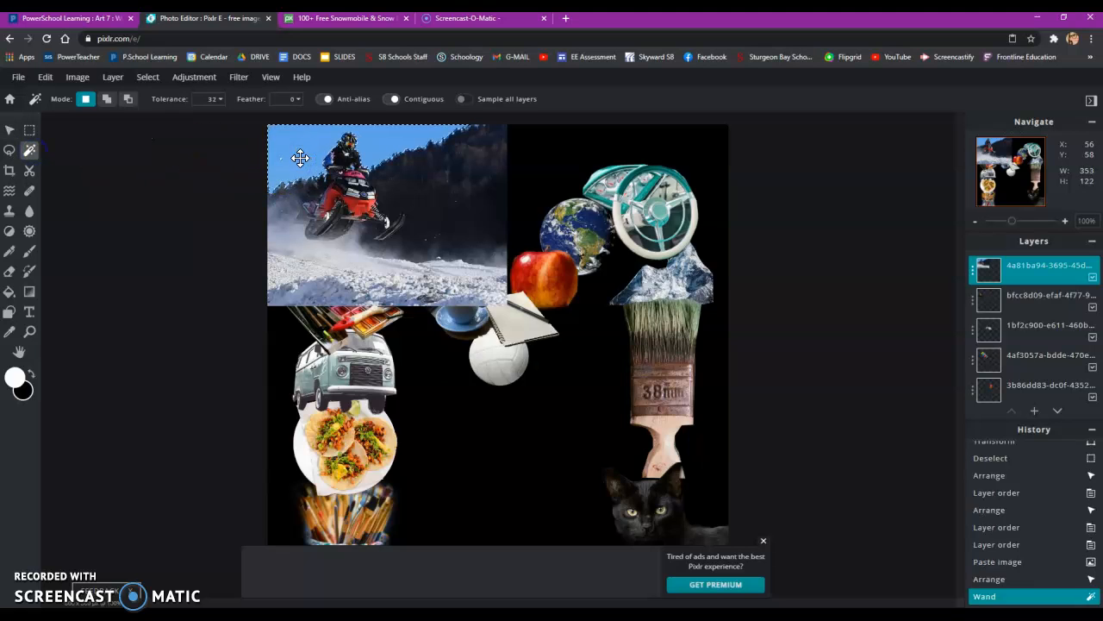
key("Delete")
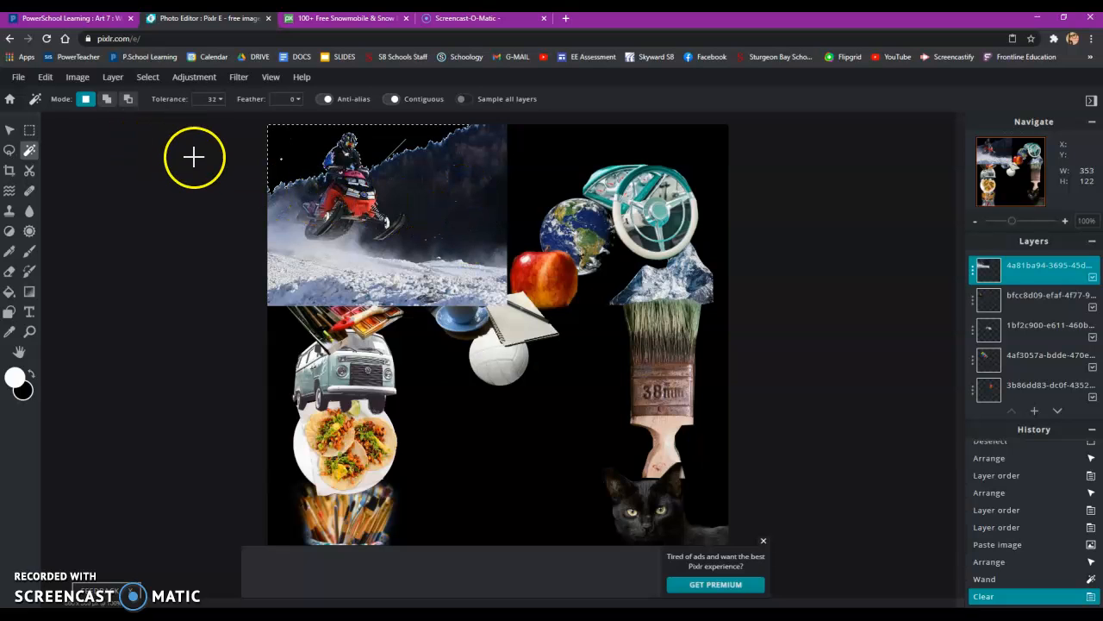
- Scale the snowmobile photo to about 266 × 177 px and place it above the campfire
left_click(11, 130)
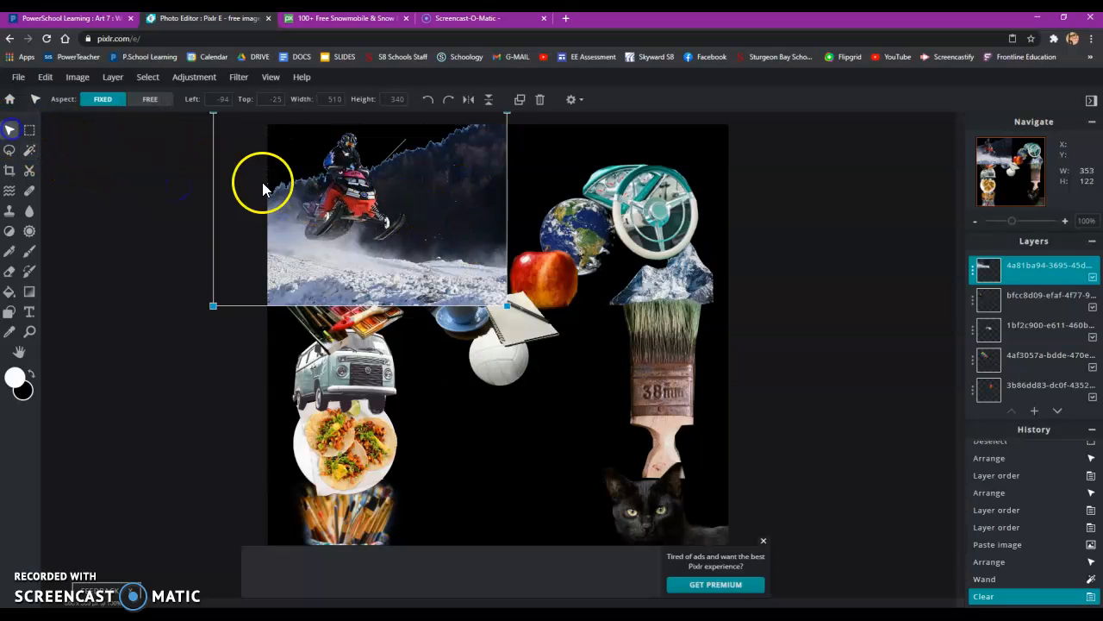
left_click_drag(477, 172, 477, 228)
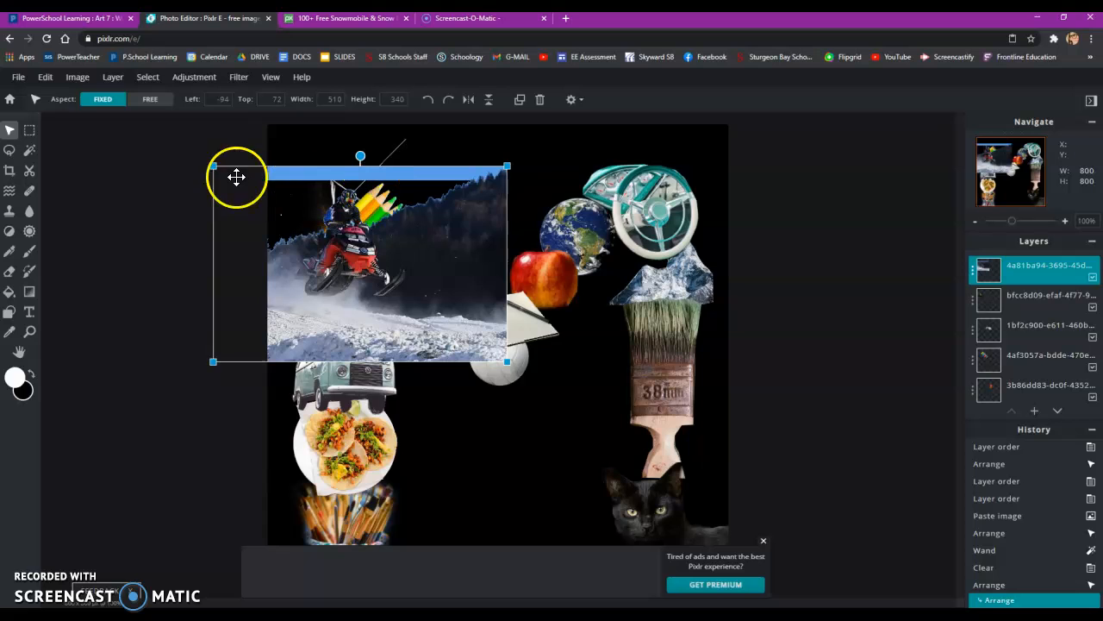
left_click_drag(513, 169, 408, 230)
left_click_drag(387, 284, 429, 207)
left_click_drag(455, 153, 411, 182)
left_click_drag(394, 225, 412, 188)
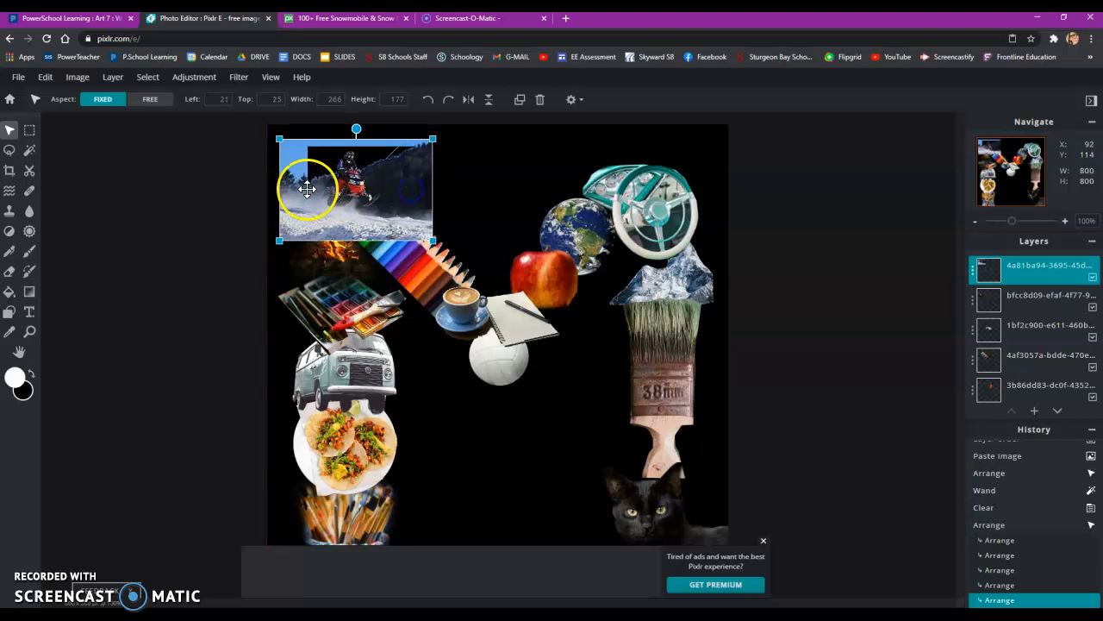
- Delete the remaining blue sky, snow spray and snowy ground from the snowmobile photo with repeated Wand selections
left_click(27, 148)
left_click(302, 162)
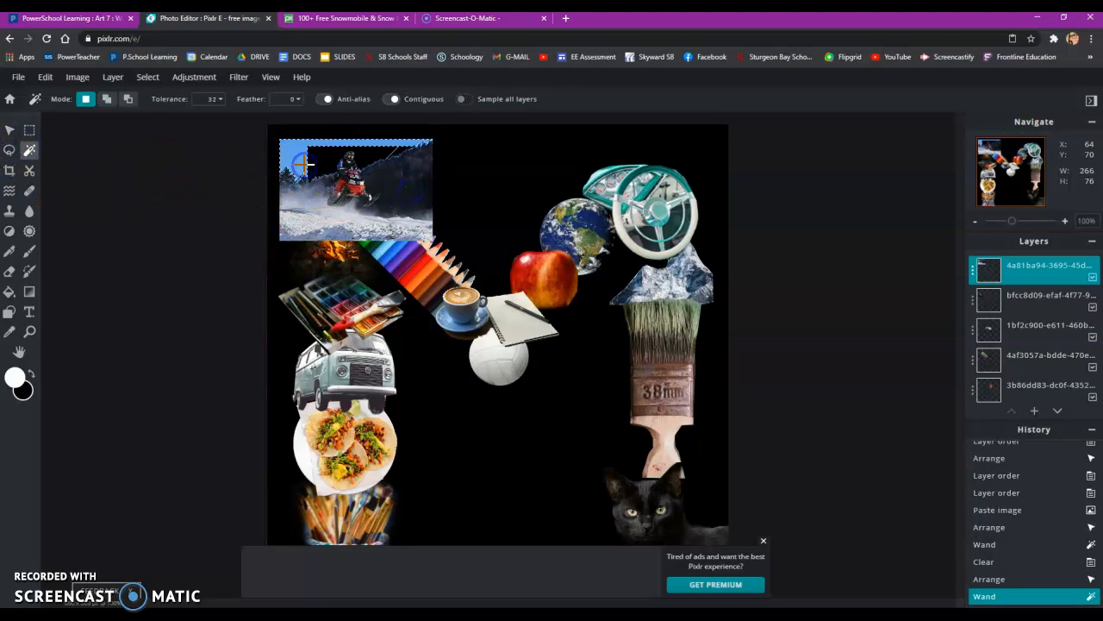
key("Delete")
left_click(305, 178)
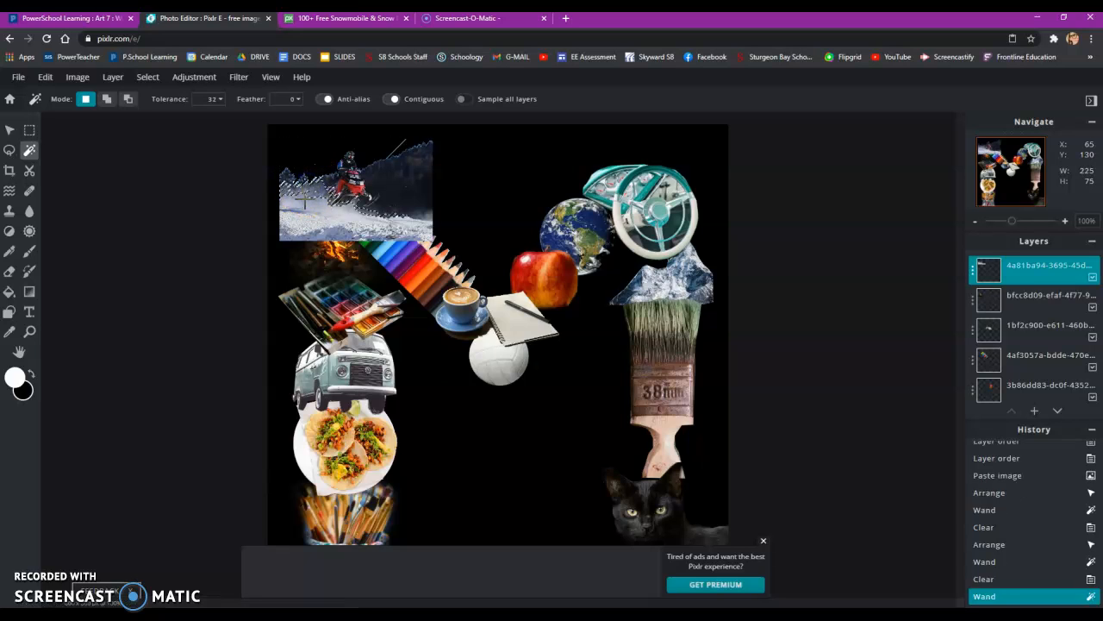
key("Delete")
left_click(312, 207)
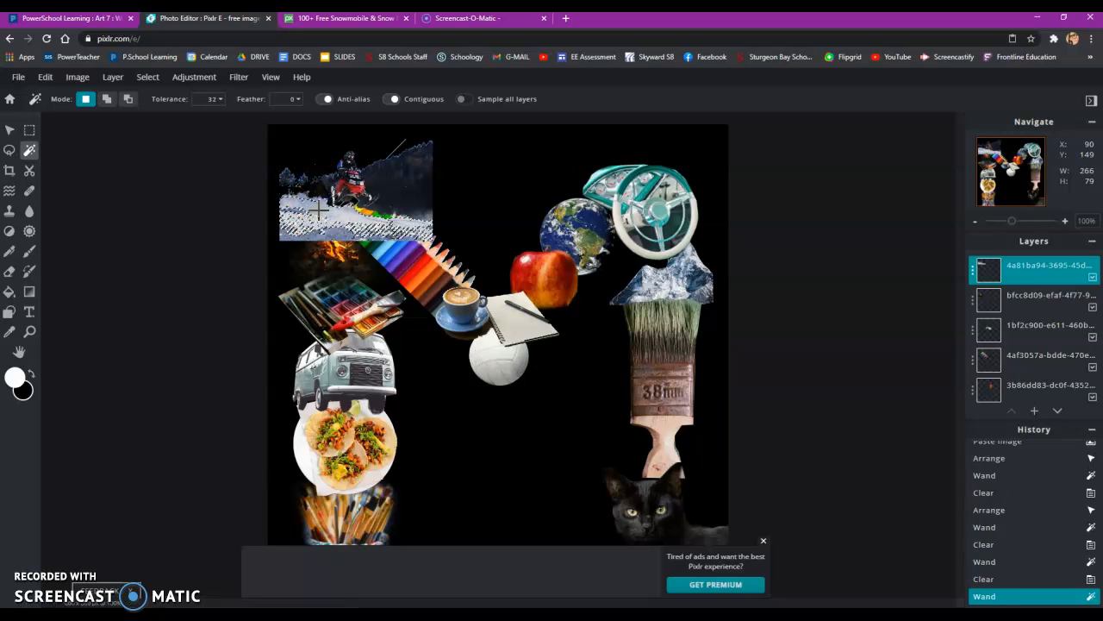
key("Delete")
left_click(344, 225)
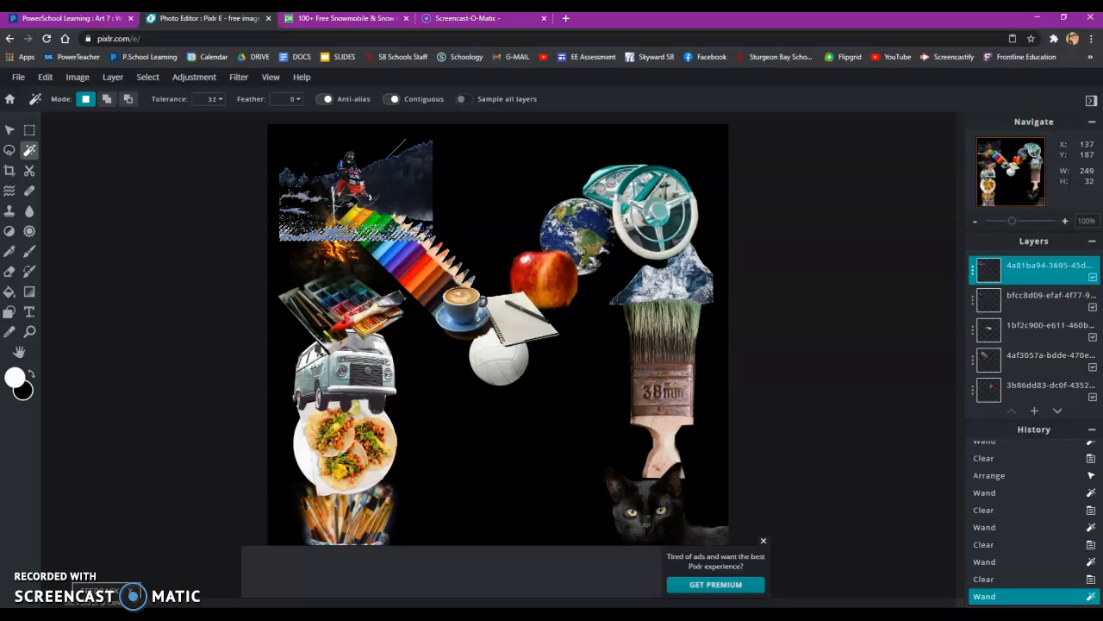
key("Delete")
left_click(298, 212)
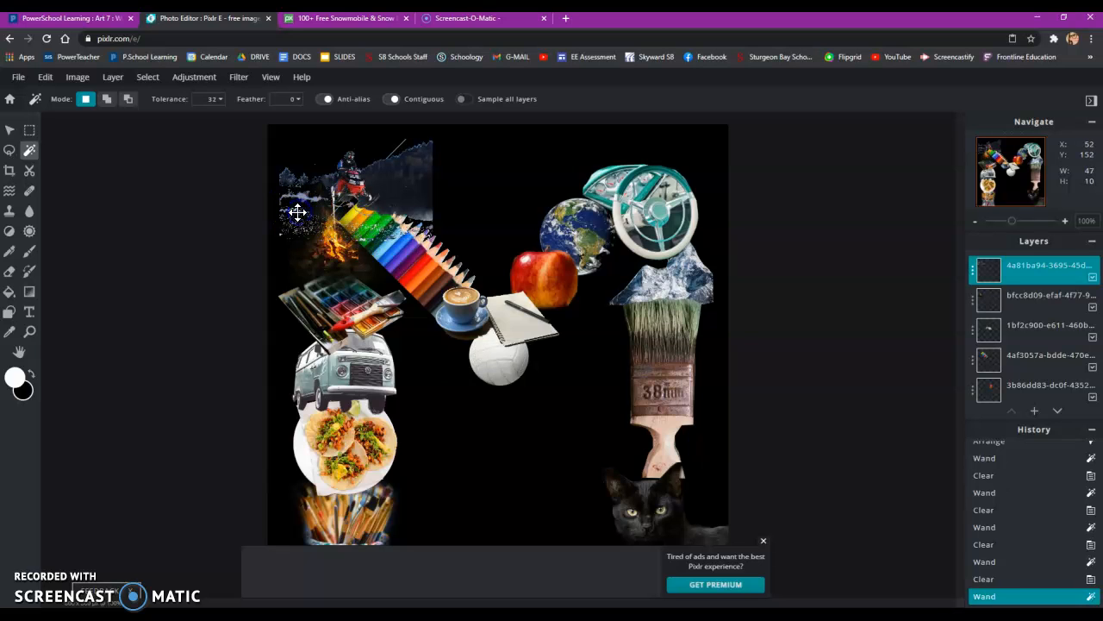
key("Delete")
- Select and delete leftover background patches beside the snowmobile with the Wand
left_click(268, 170)
left_click(277, 176)
left_click(288, 177)
left_click(297, 178)
key("Delete")
left_click(303, 179)
key("Delete")
left_click(324, 182)
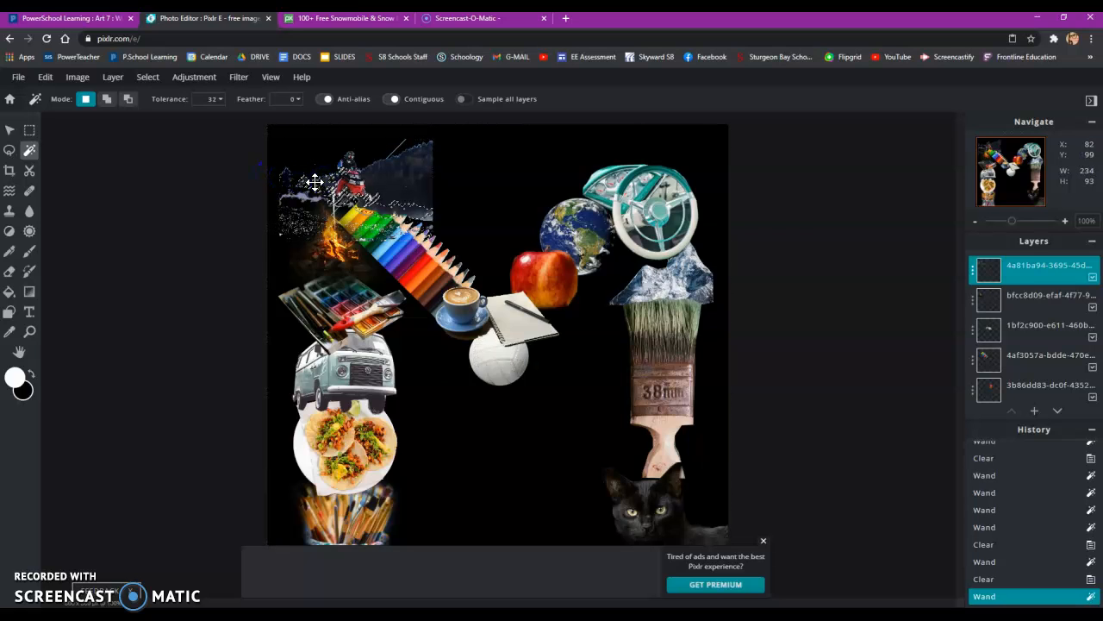
key("Delete")
- Try to delete the dark forest behind the snowmobile with the Wand, and undo the latest deletions and selections
left_click(502, 192)
left_click(415, 179)
key("Delete")
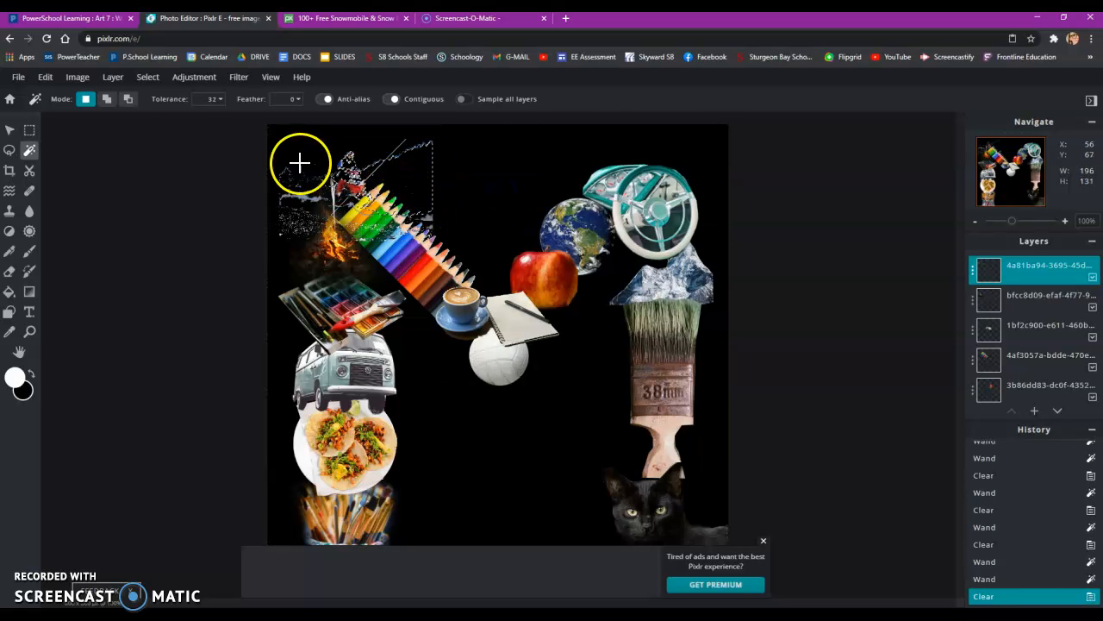
left_click(50, 84)
left_click(52, 95)
left_click(49, 84)
left_click(51, 95)
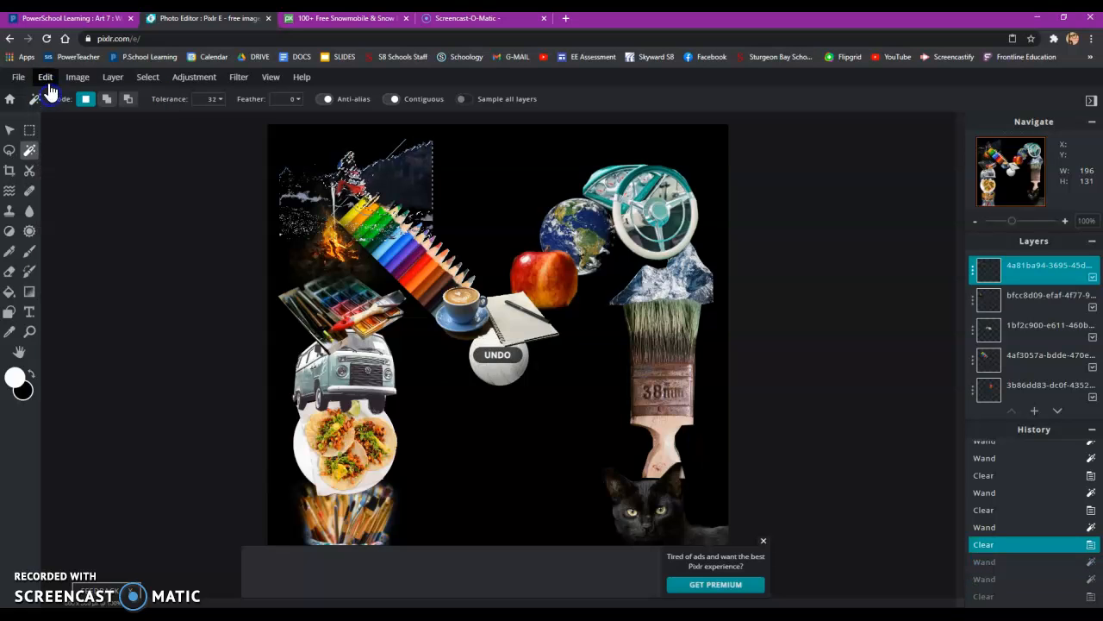
left_click(50, 85)
left_click(51, 95)
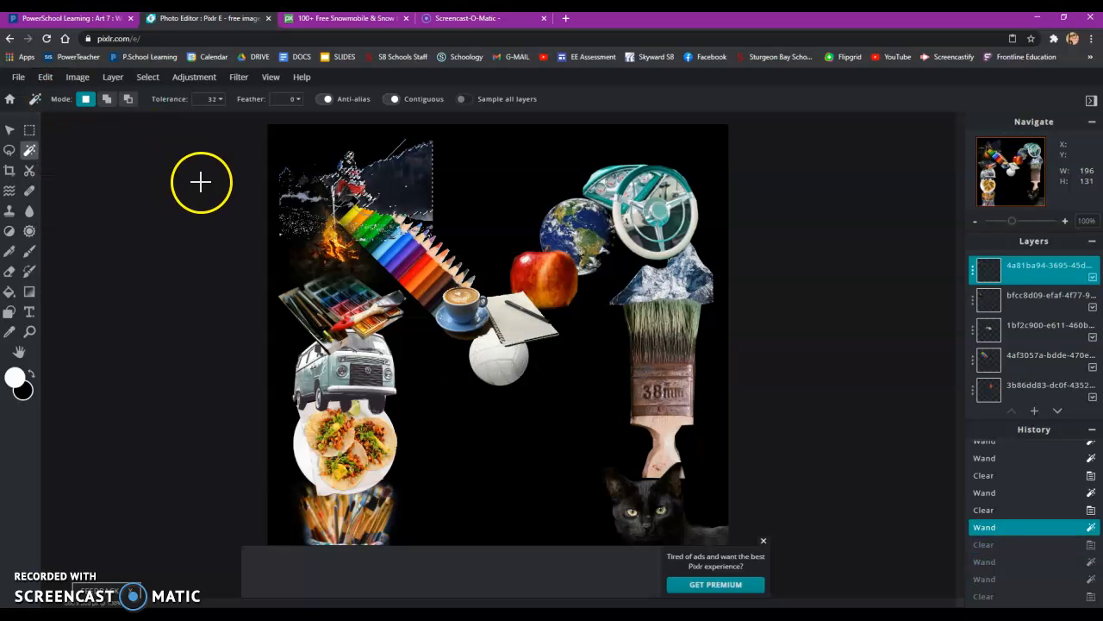
- Select the dark forest area behind the snowmobile with the Wand and delete it
left_click(414, 226)
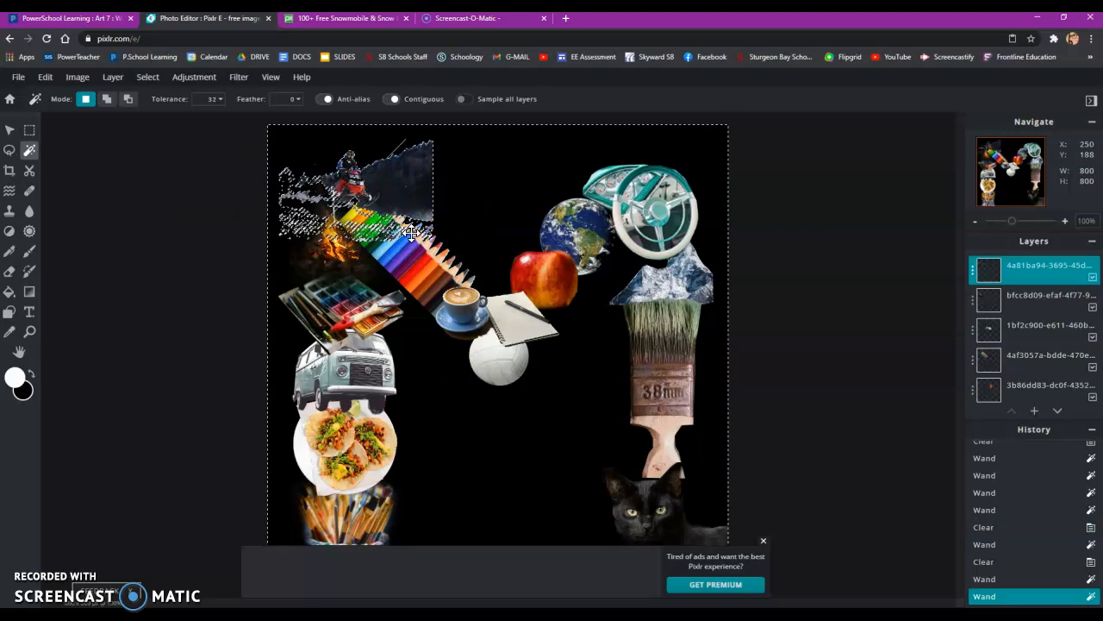
key("Delete")
key("Delete")
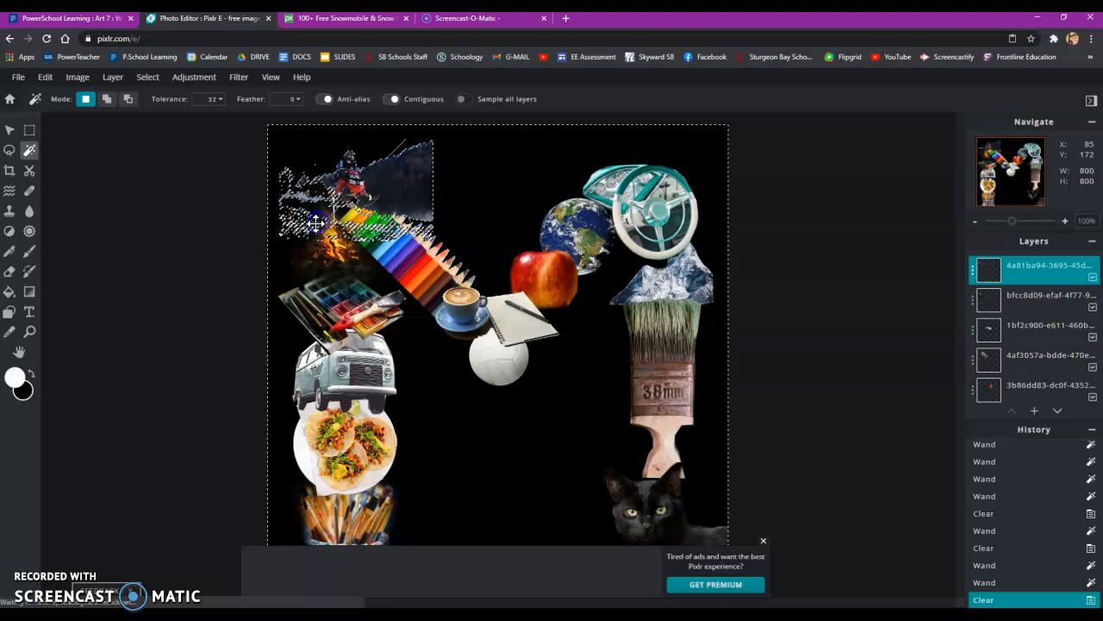
left_click(436, 200)
left_click(10, 130)
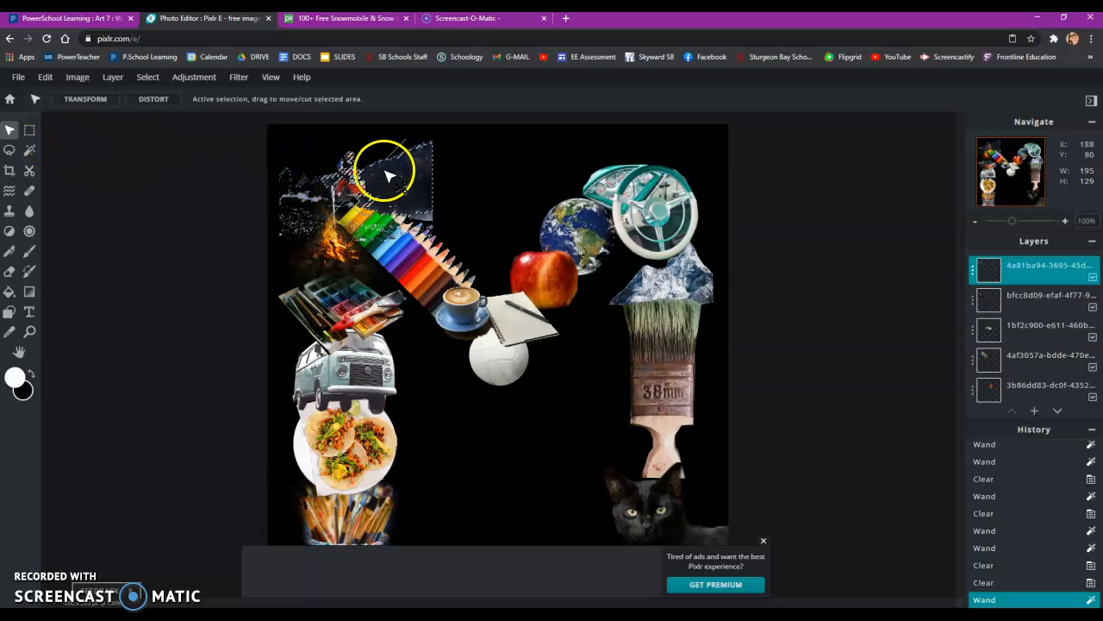
key("Delete")
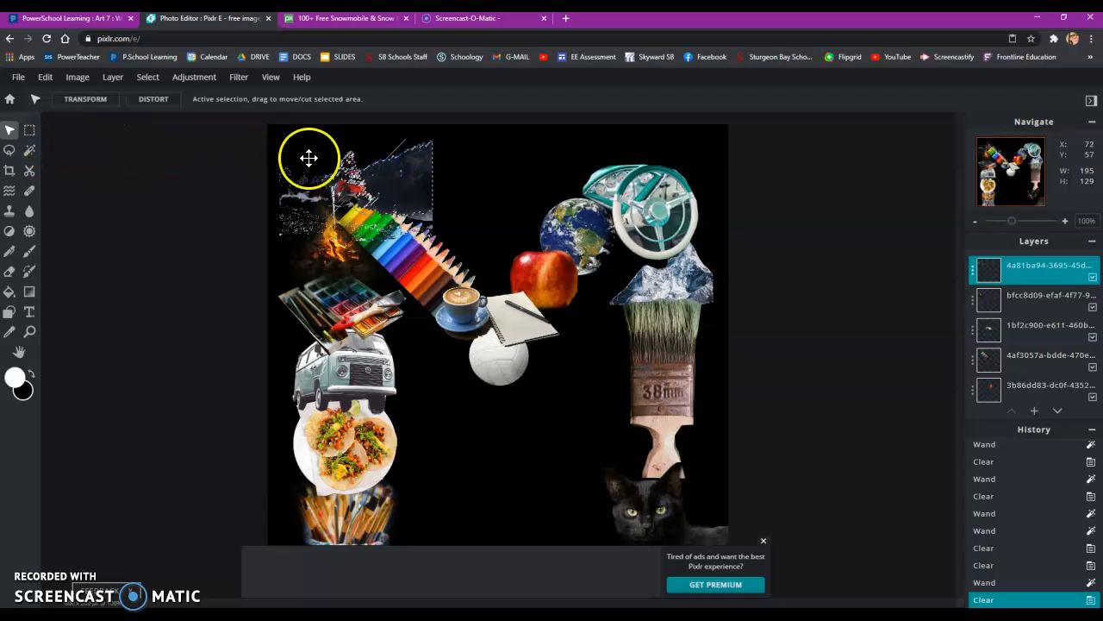
- Distort the active selection on the snowmobile layer by shifting its upper-right corner slightly, apply the distortion and deselect
left_click(143, 98)
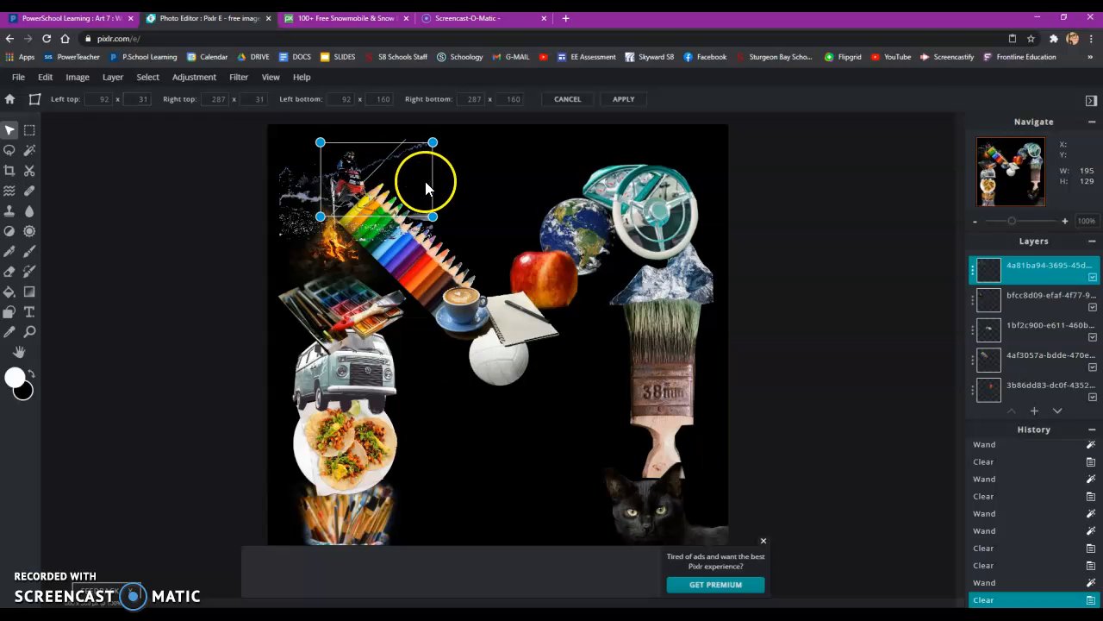
left_click_drag(433, 143, 431, 146)
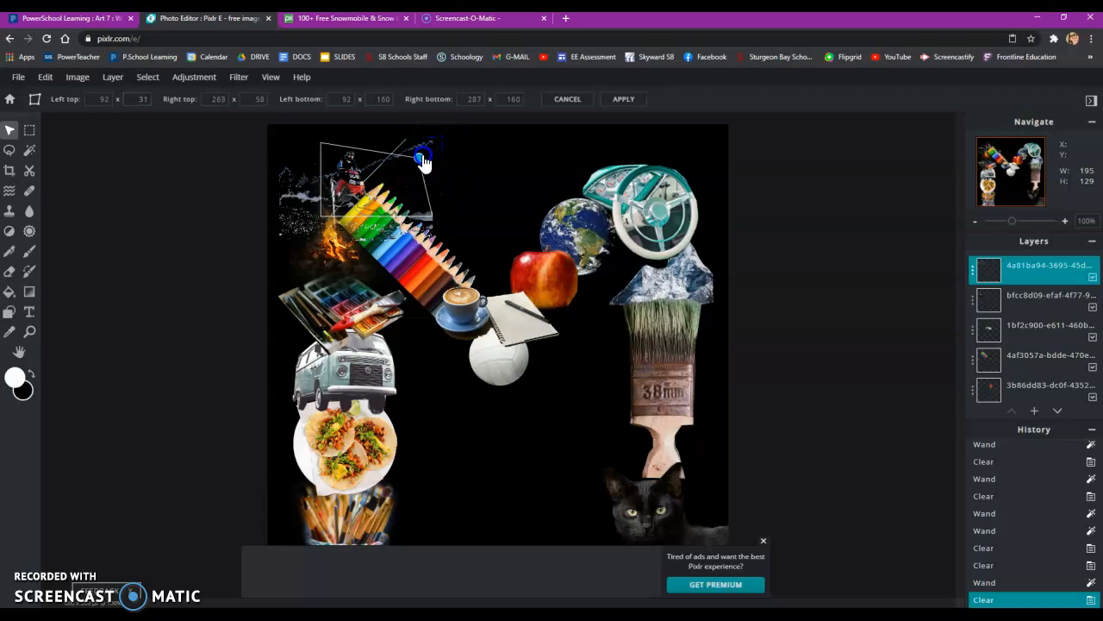
left_click(623, 99)
left_click(319, 195)
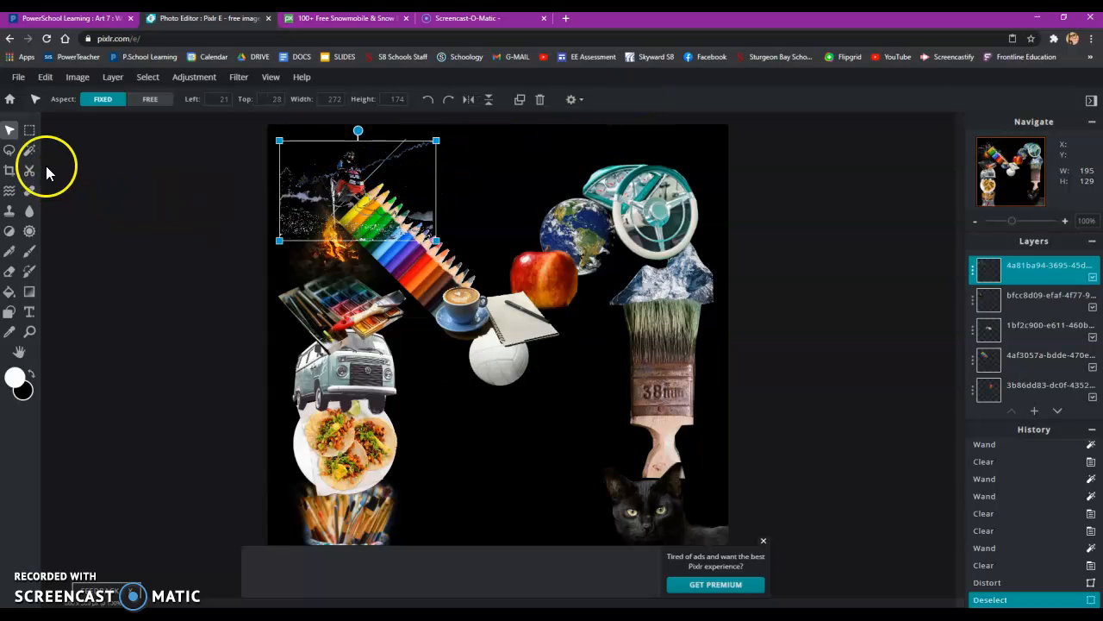
- Shrink the snowmobile layer slightly to about 268 by 171 px and place it against the canvas's left edge above the campfire
left_click_drag(339, 211, 372, 183)
left_click_drag(462, 129, 401, 231)
left_click(201, 188)
left_click(287, 207)
left_click(396, 261)
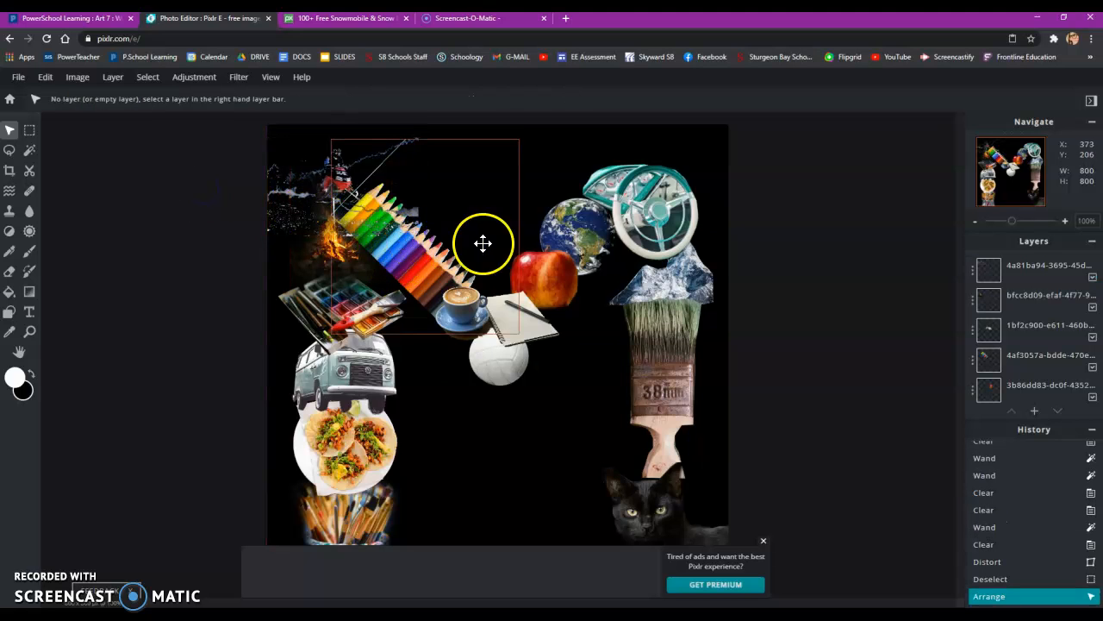
- Find the colored pencils layer and erase its stray diagonal line above the pencil tips with the Eraser
left_click(1018, 273)
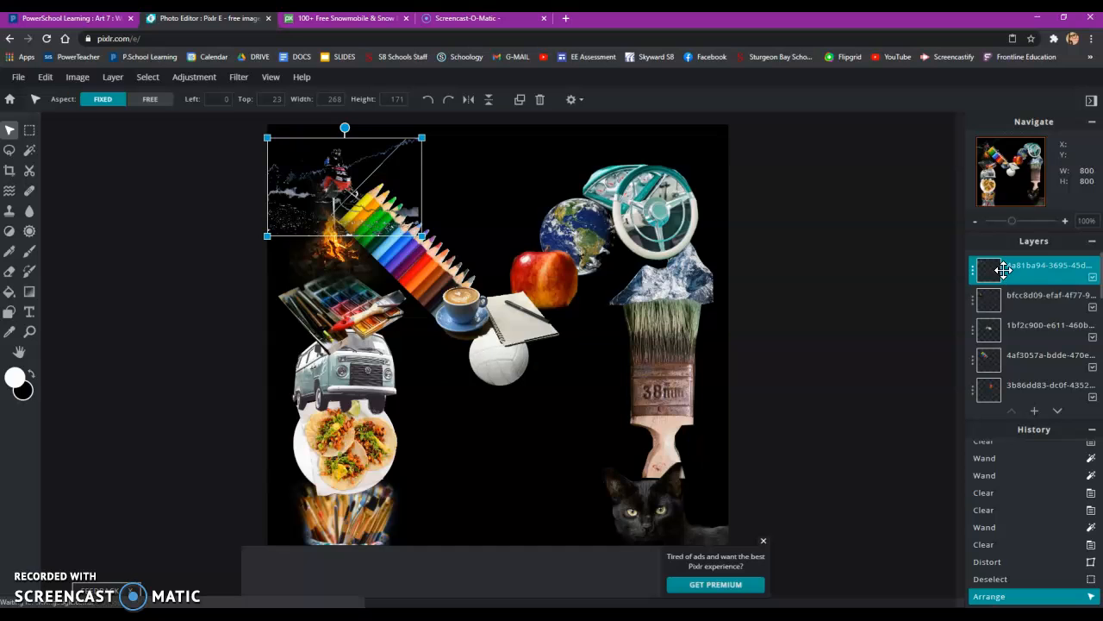
left_click(1020, 321)
left_click(1026, 360)
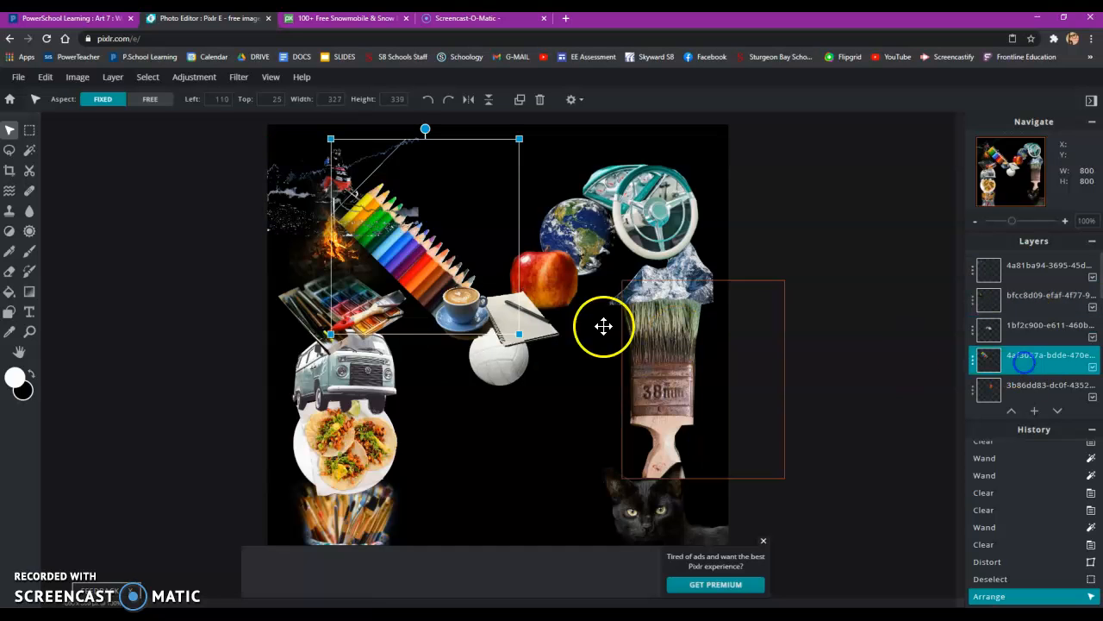
left_click(9, 272)
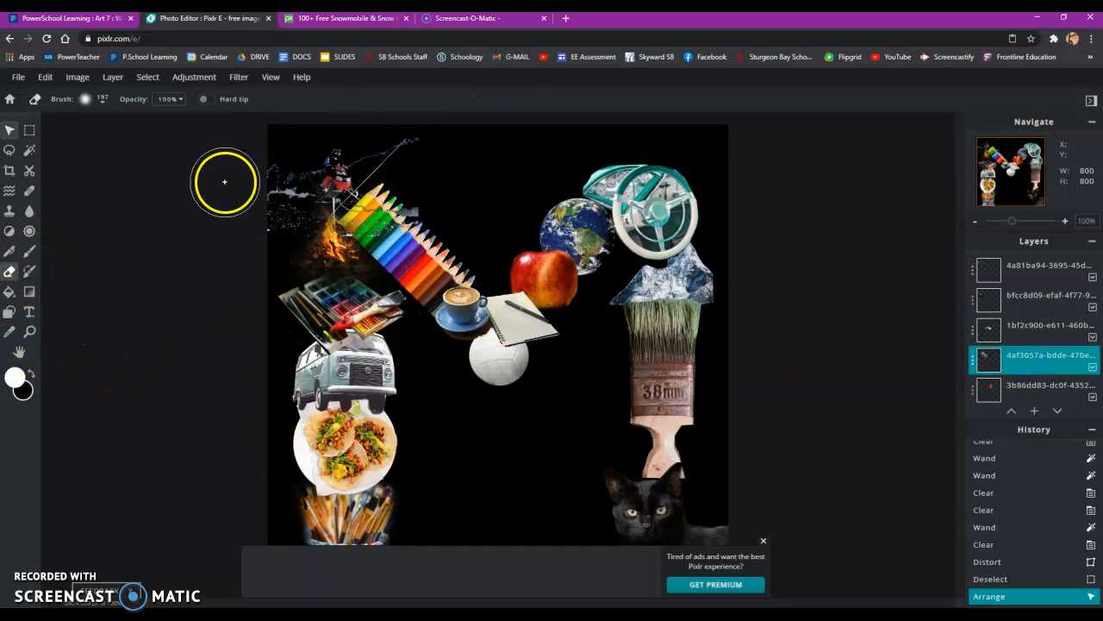
mouse_move(400, 142)
left_mouse_down()
mouse_move(353, 151)
mouse_move(297, 194)
mouse_move(338, 162)
mouse_move(319, 189)
mouse_move(355, 162)
left_mouse_up()
left_click_drag(442, 189, 443, 178)
- Erase the leftover forest and snow specks around both sides of the snowmobile on its own layer
left_click(1017, 268)
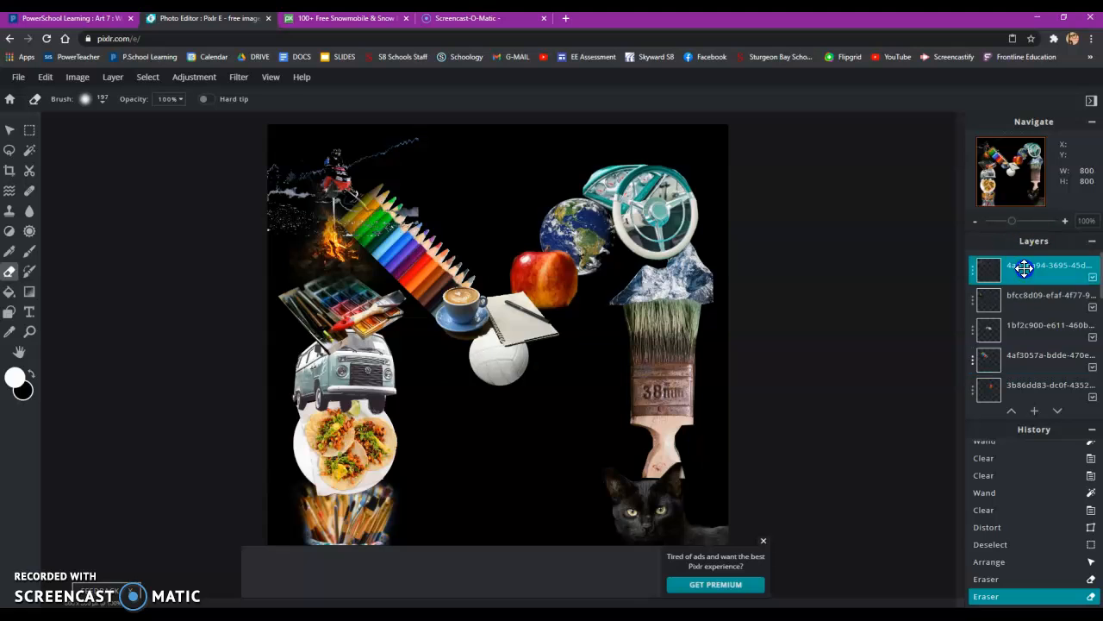
left_click_drag(394, 193, 416, 210)
left_click(429, 167)
left_click(429, 156)
left_click(427, 145)
left_click(425, 143)
left_click(421, 144)
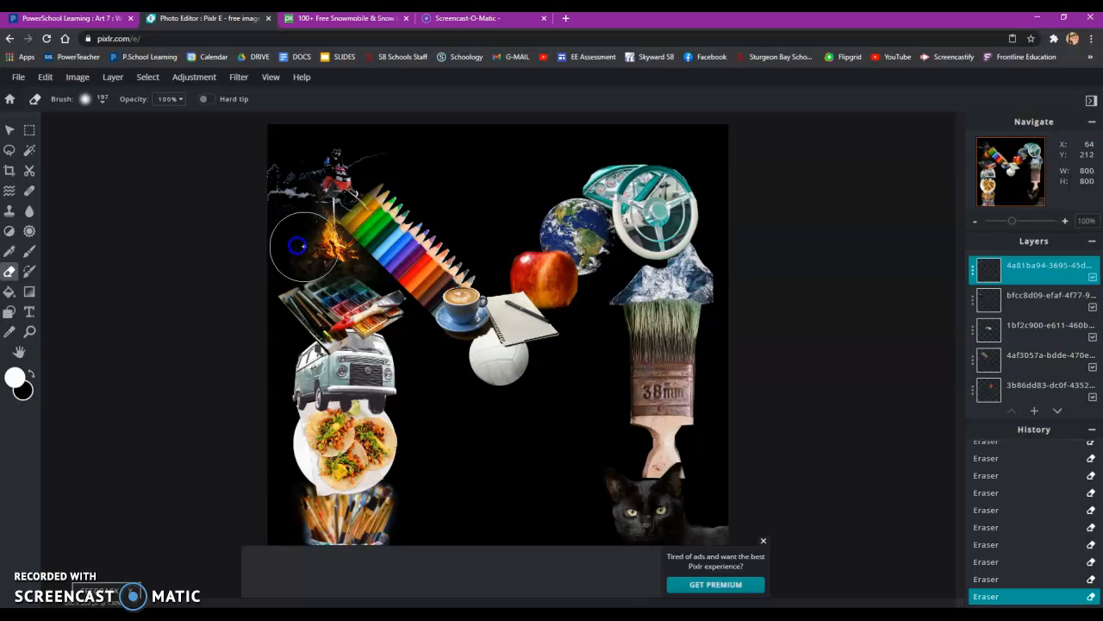
left_click_drag(291, 134, 243, 175)
left_click(290, 128)
left_click(278, 232)
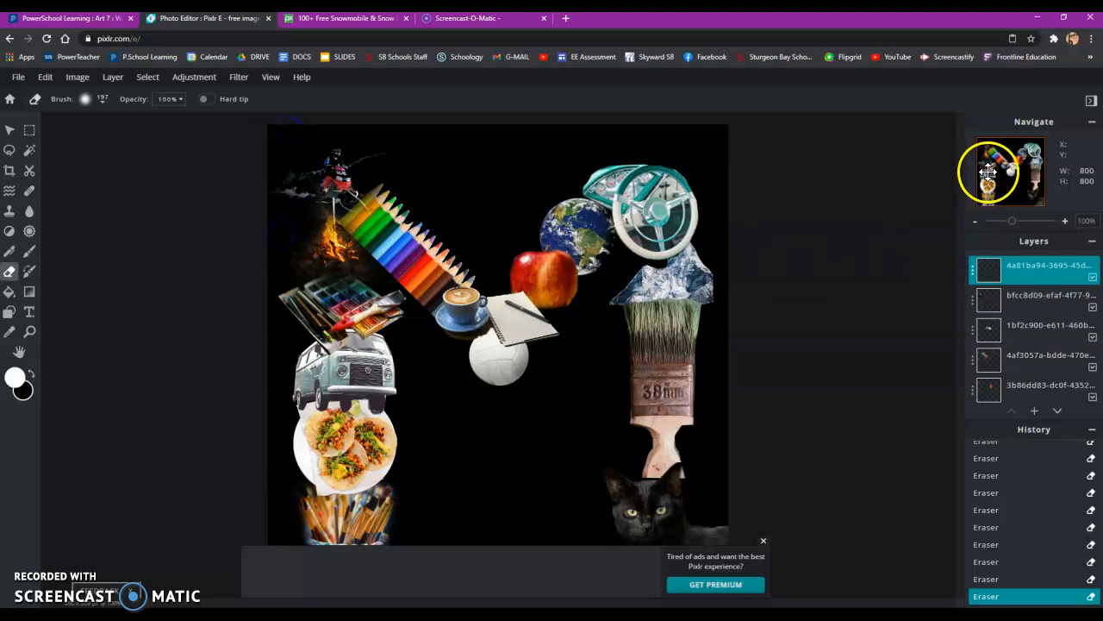